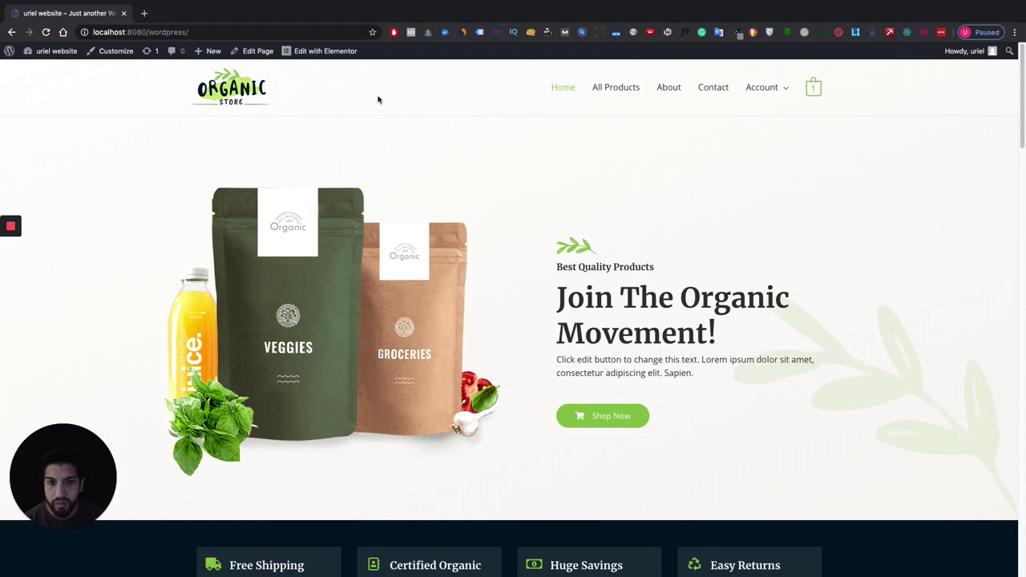
- Look over the organic store's home page from the hero section down to the customer reviews
scroll(702, 164, "down", 15)
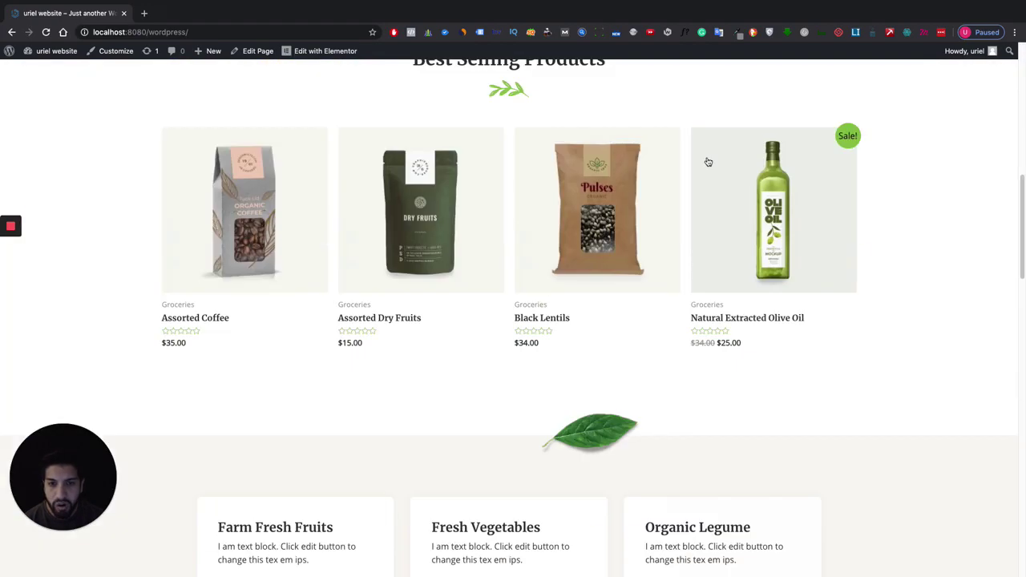
scroll(705, 162, "down", 12)
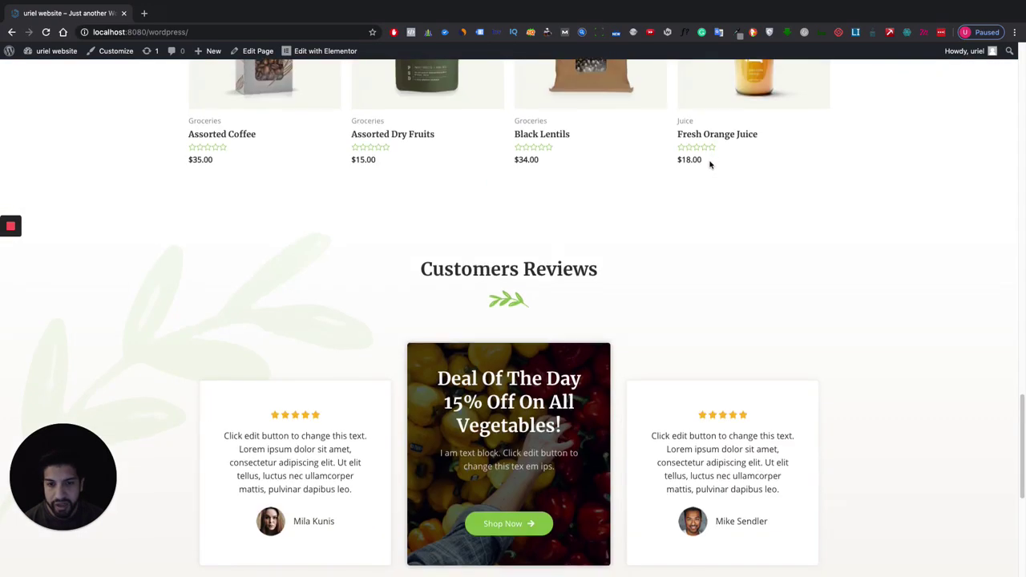
scroll(710, 165, "up", 20)
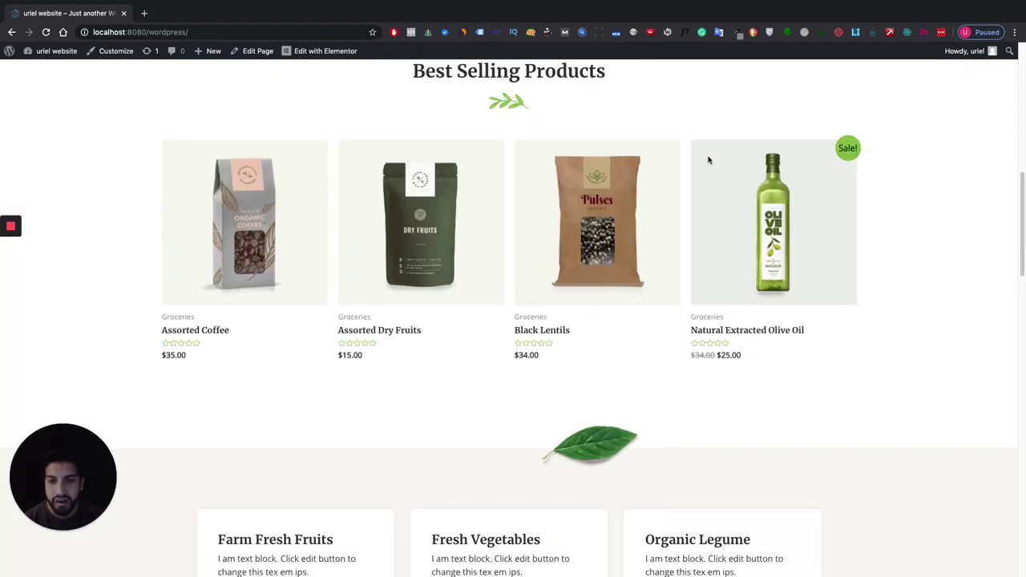
scroll(707, 160, "up", 2)
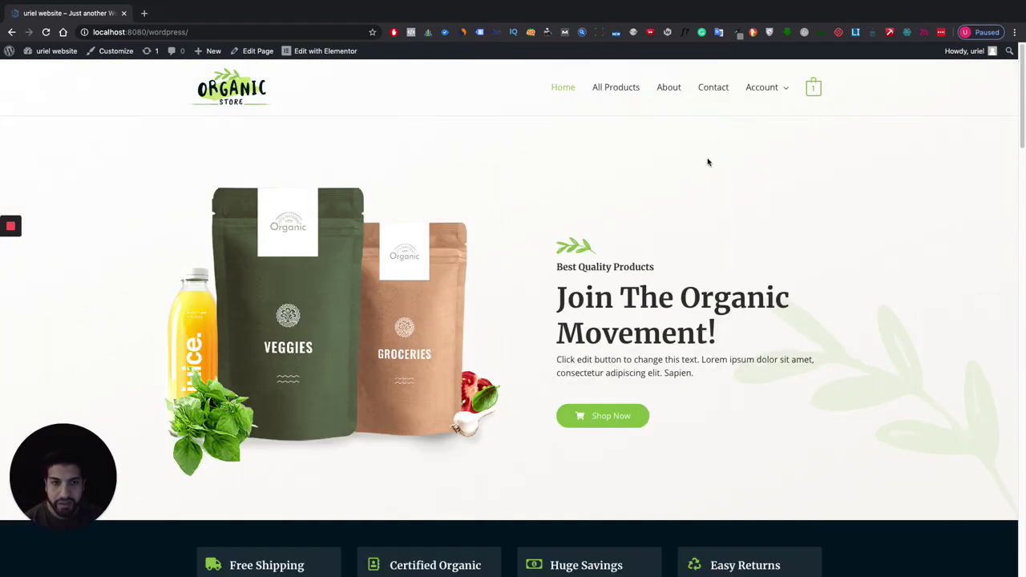
scroll(714, 160, "down", 4)
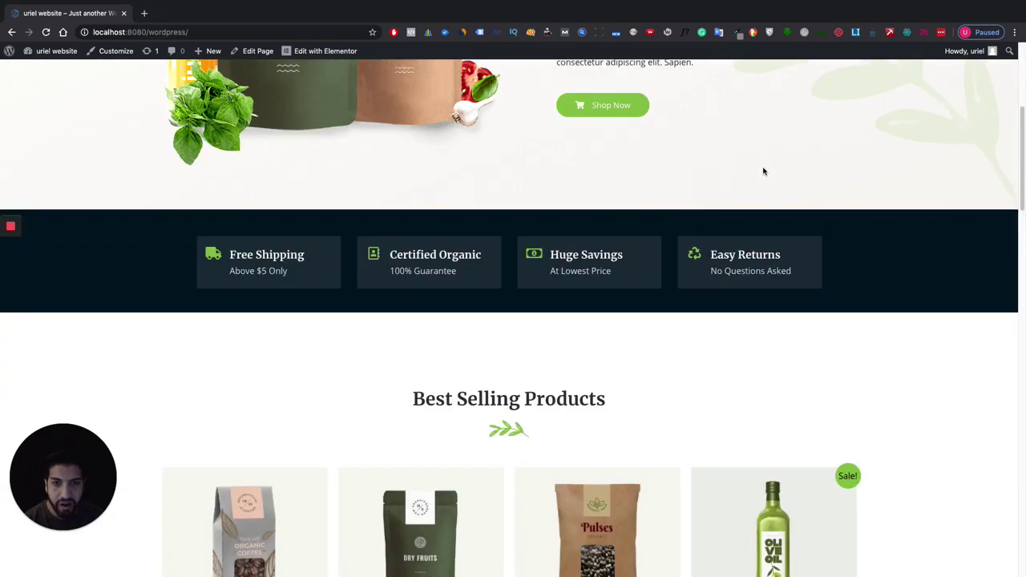
scroll(758, 170, "up", 4)
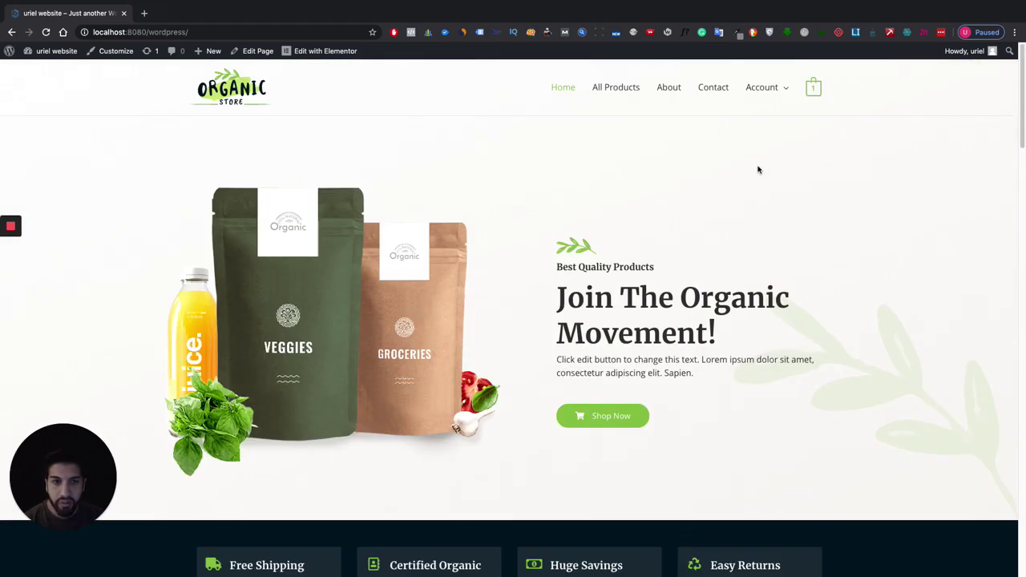
scroll(759, 170, "down", 3)
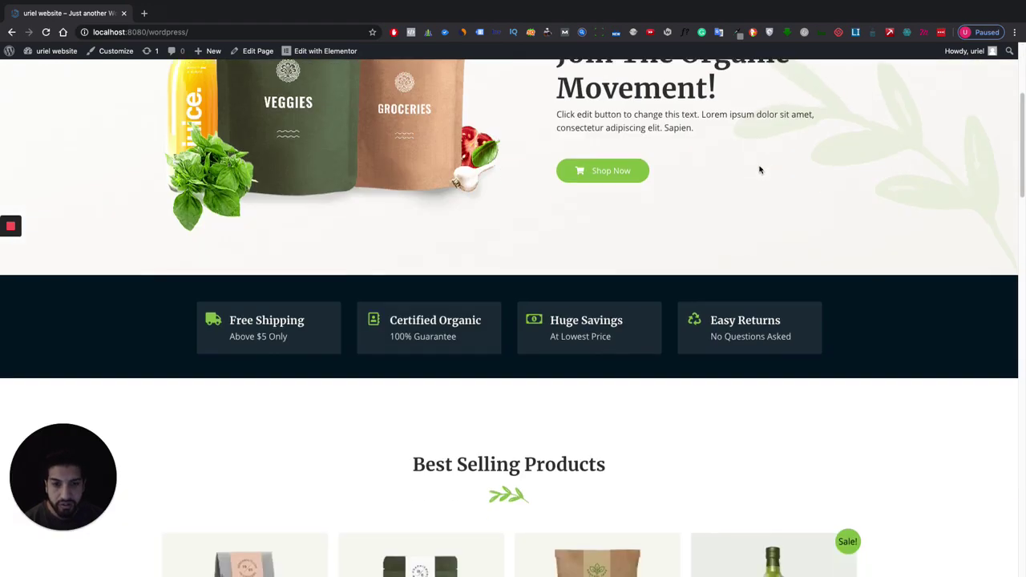
scroll(760, 170, "down", 3)
scroll(760, 170, "up", 6)
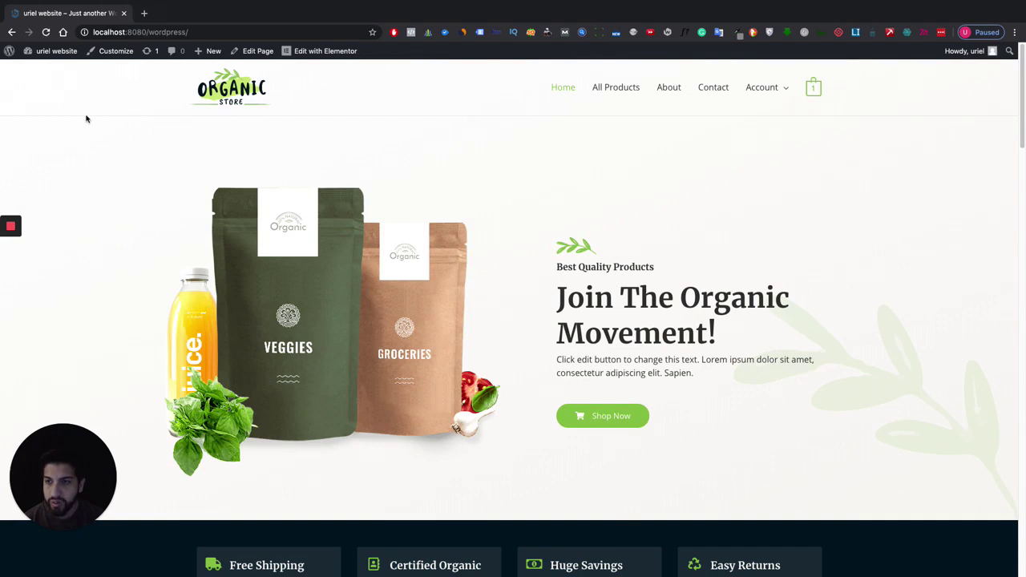
- Open the site's installed plugins and review BEW Menu Cart, Elementor - Header, Footer & Blocks, and ElementsKit Lite
mouse_move(50, 51)
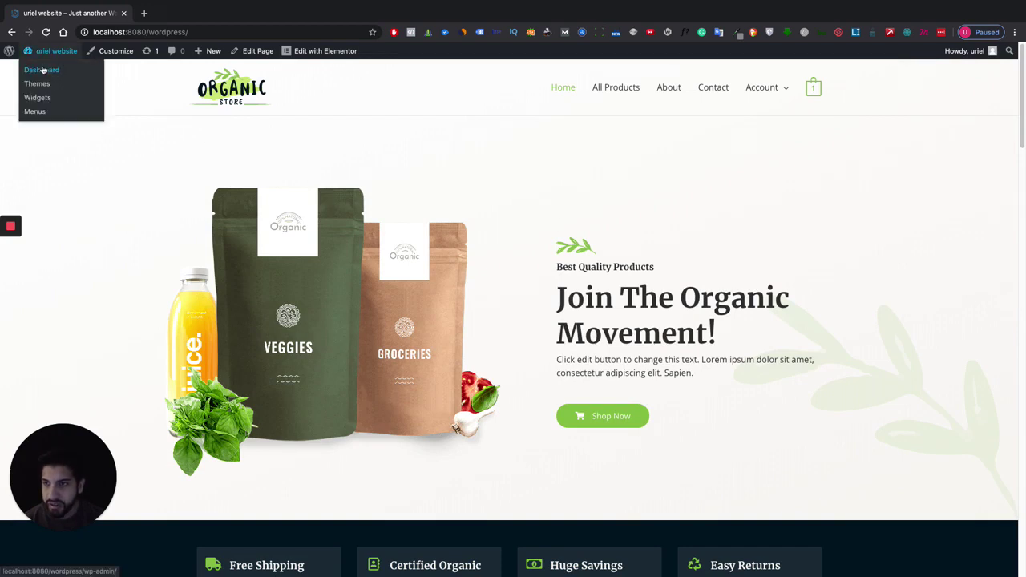
left_click(49, 71)
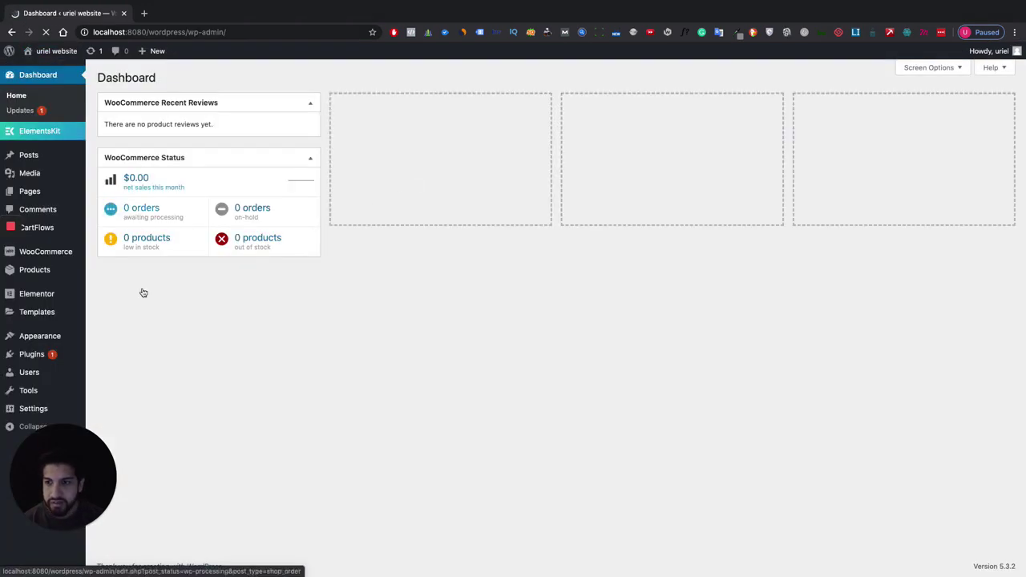
left_click(32, 354)
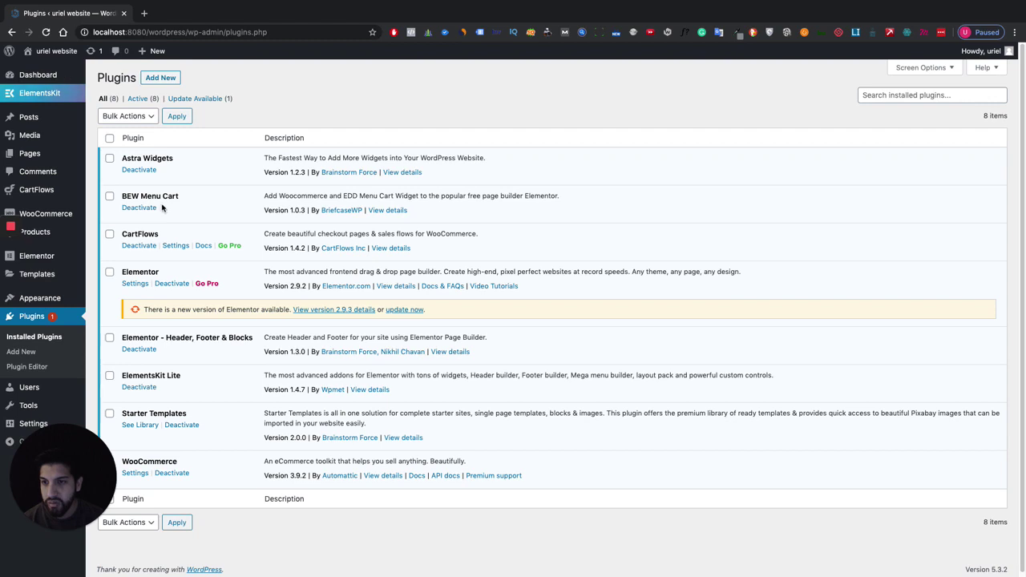
left_click_drag(123, 196, 196, 199)
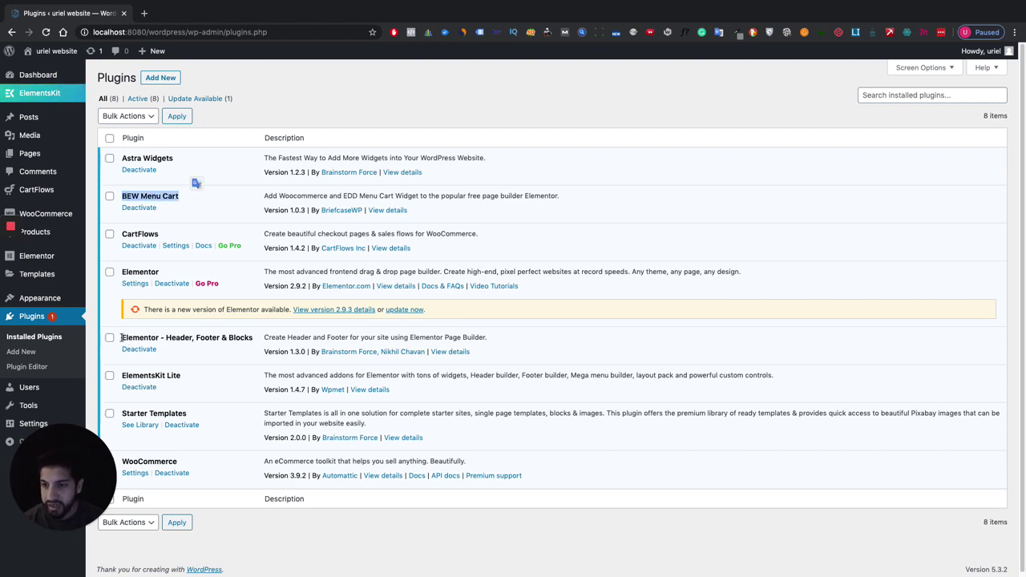
left_click_drag(121, 338, 255, 342)
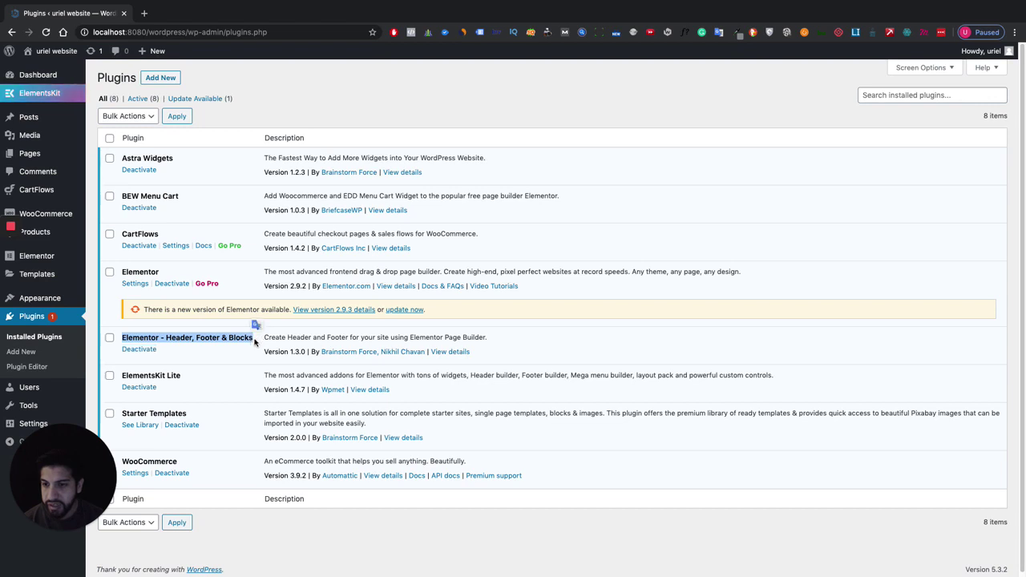
left_click_drag(121, 376, 189, 379)
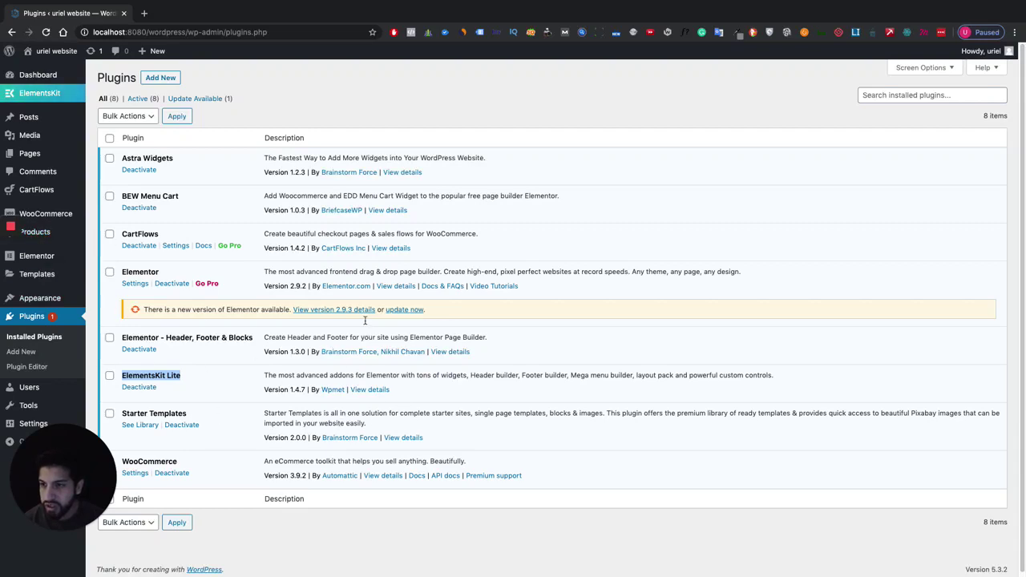
- Create a new template in the Header Footer Builder and set its type to Header
mouse_move(42, 225)
mouse_move(42, 305)
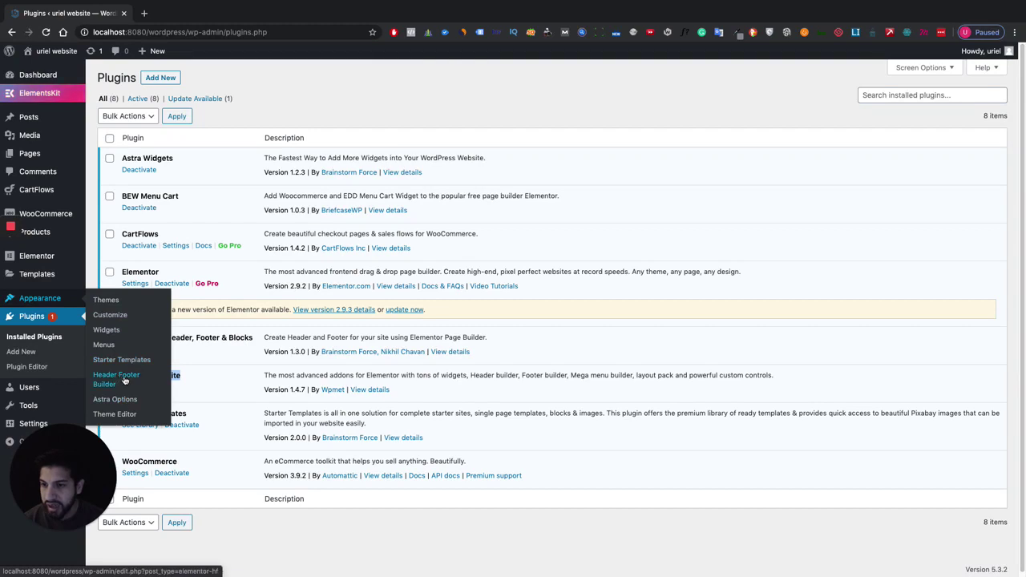
left_click(148, 383)
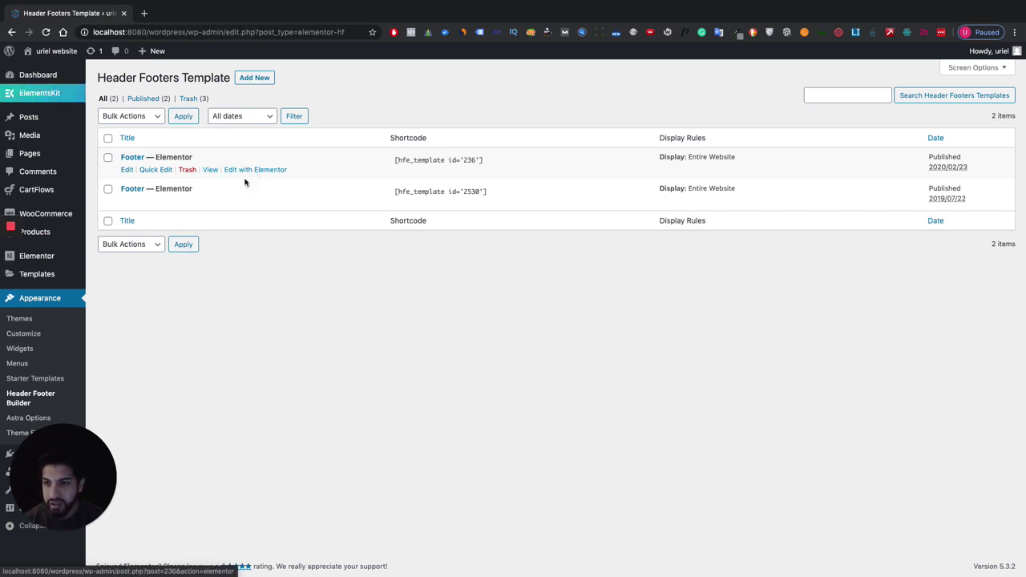
left_click(263, 80)
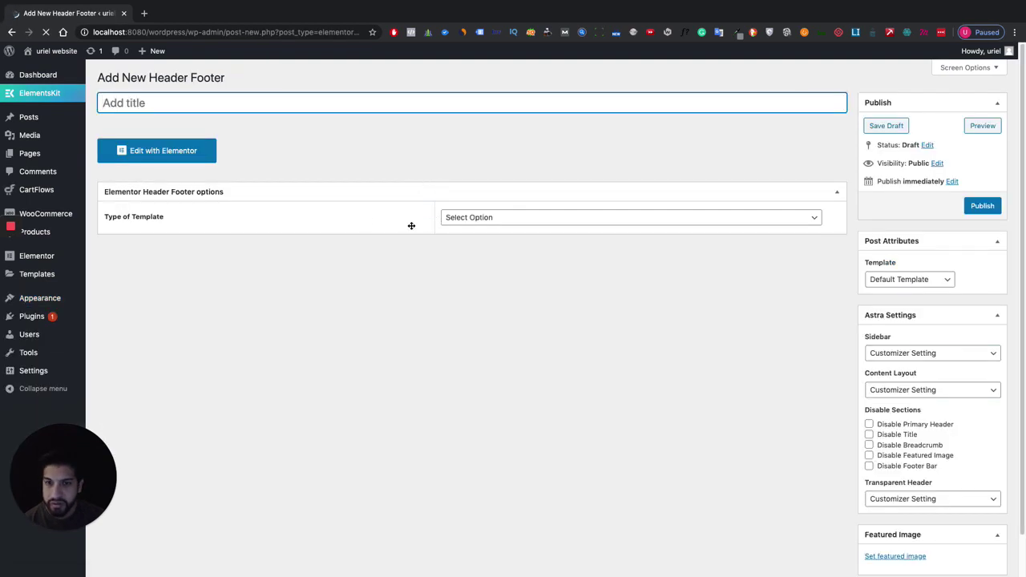
left_click(475, 222)
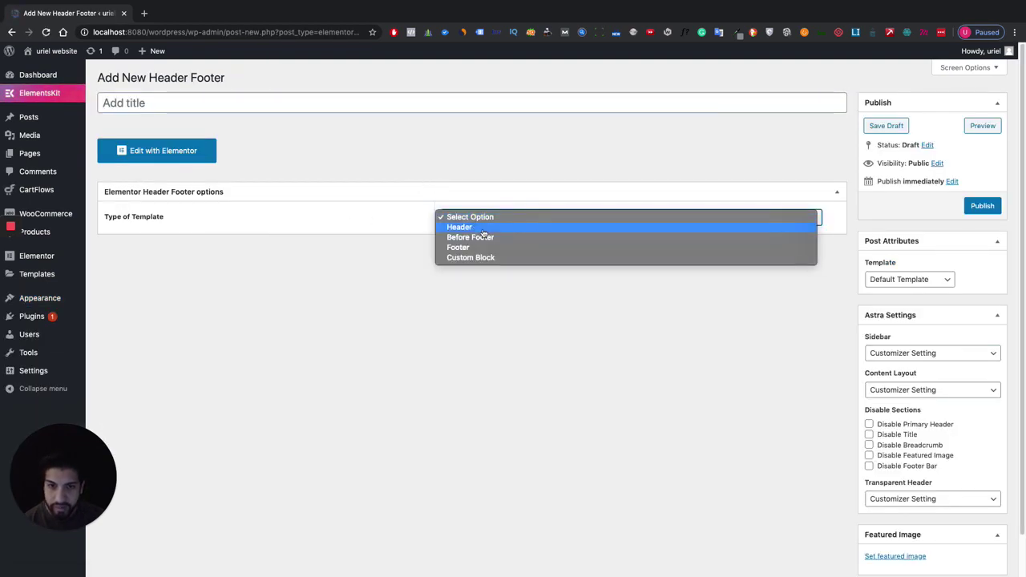
left_click(475, 226)
left_click(491, 255)
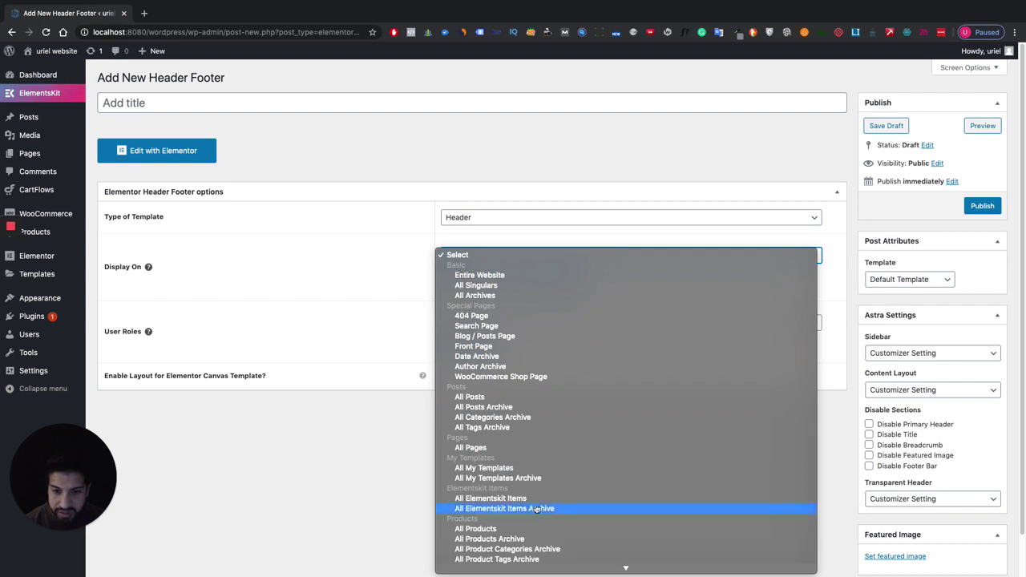
mouse_move(529, 566)
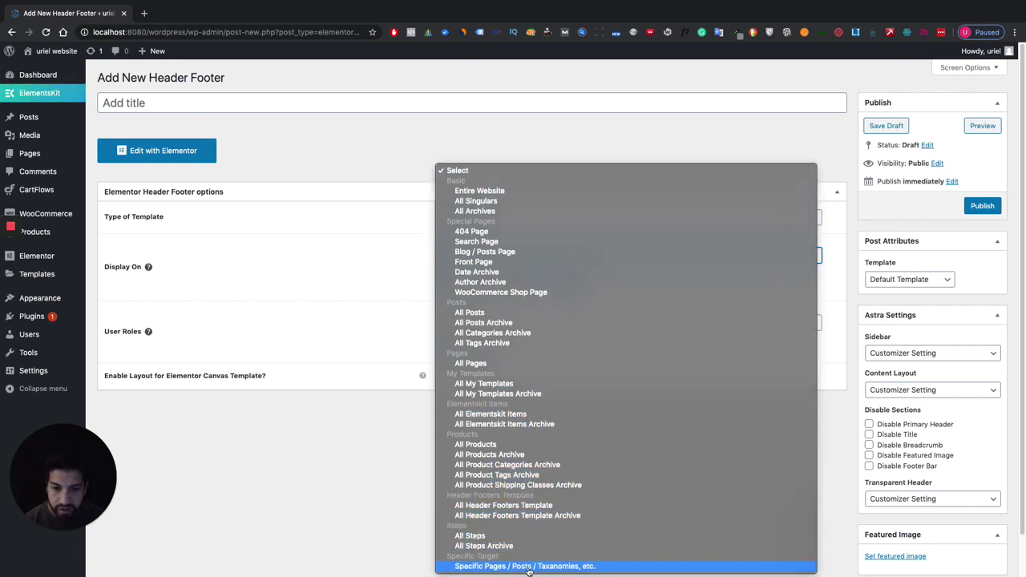
left_click(526, 566)
left_click(461, 283)
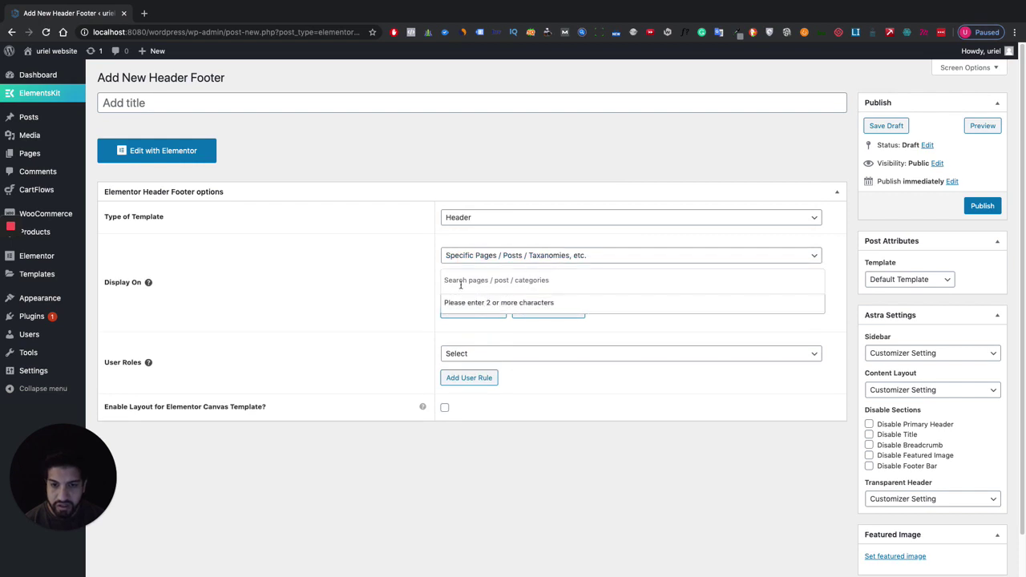
- Set the template to display on the Entire Website and publish it with the title Header
left_click(486, 257)
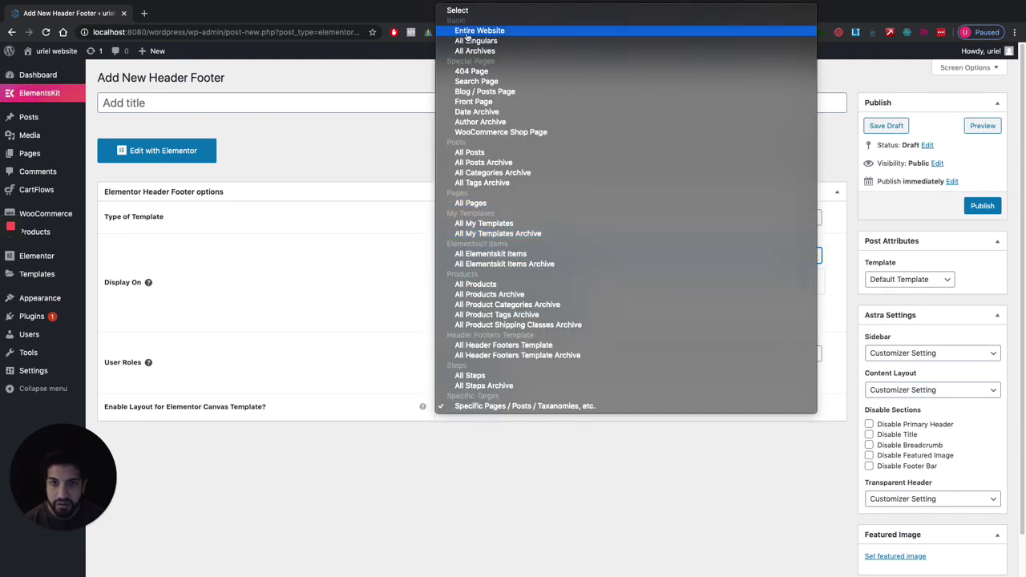
left_click(496, 65)
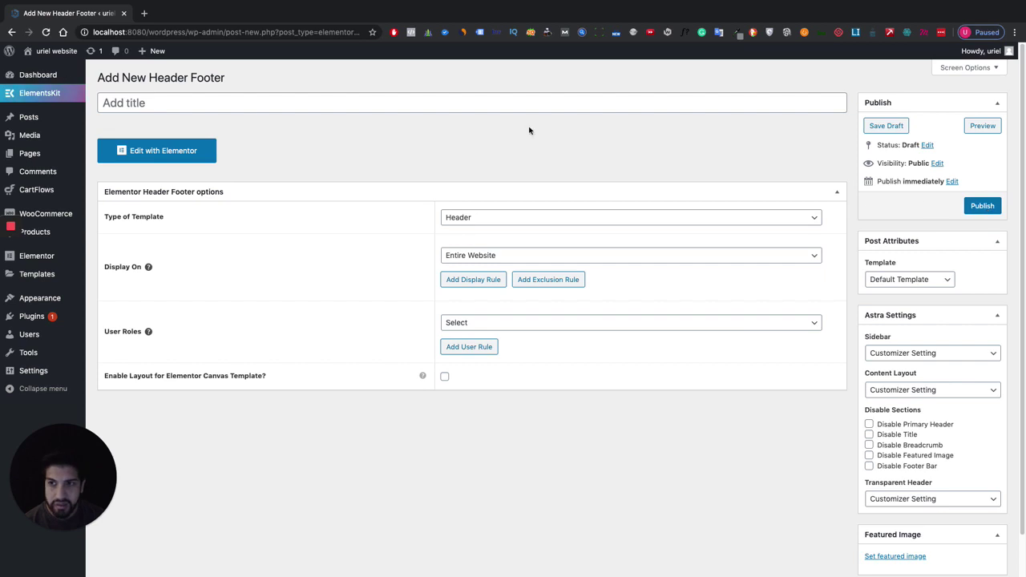
left_click(401, 103)
type("Header")
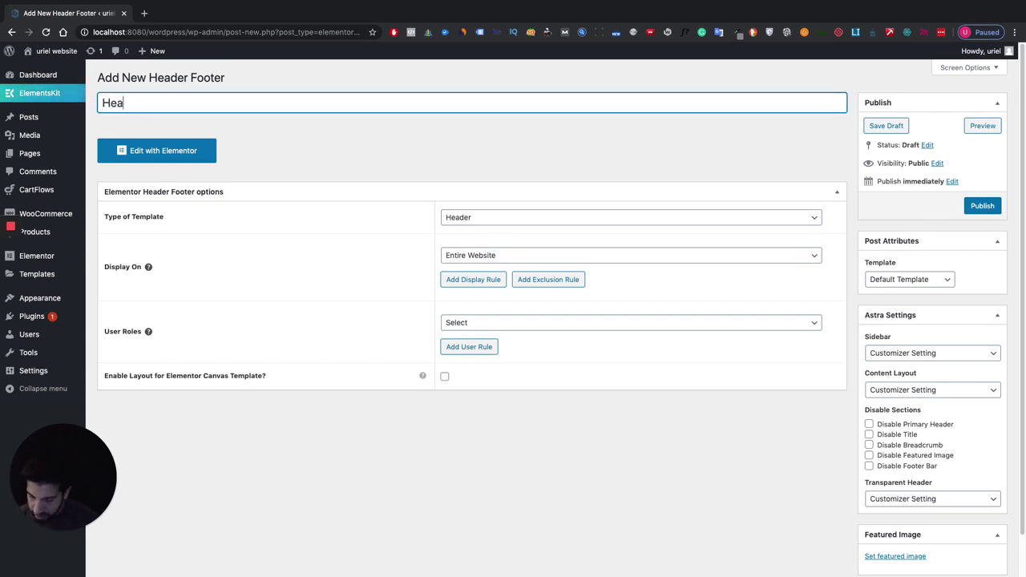
left_click(992, 206)
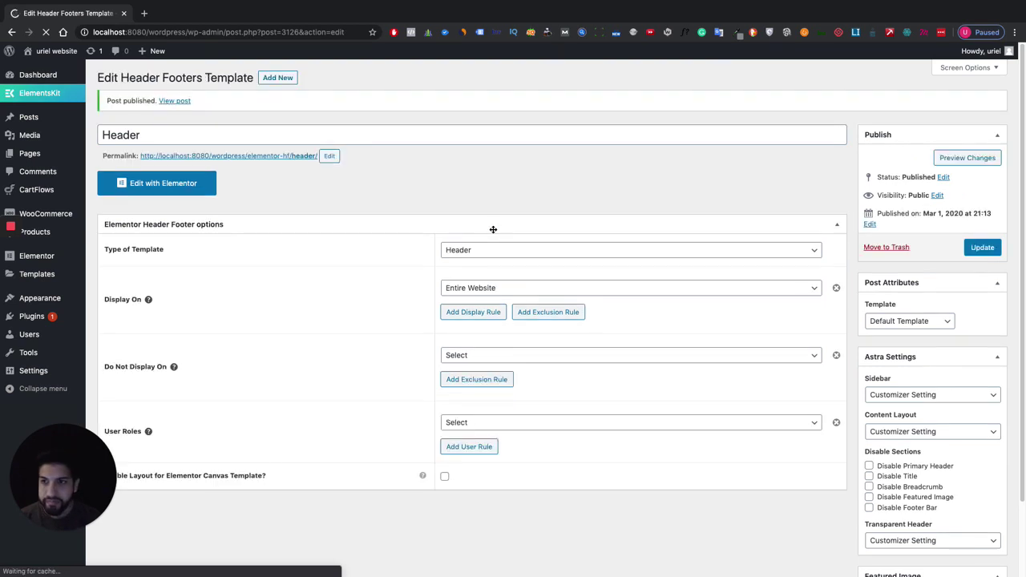
- Edit the template with Elementor and insert the ElementsKit library header with the light-blue contact bar and dark rounded button
left_click(191, 186)
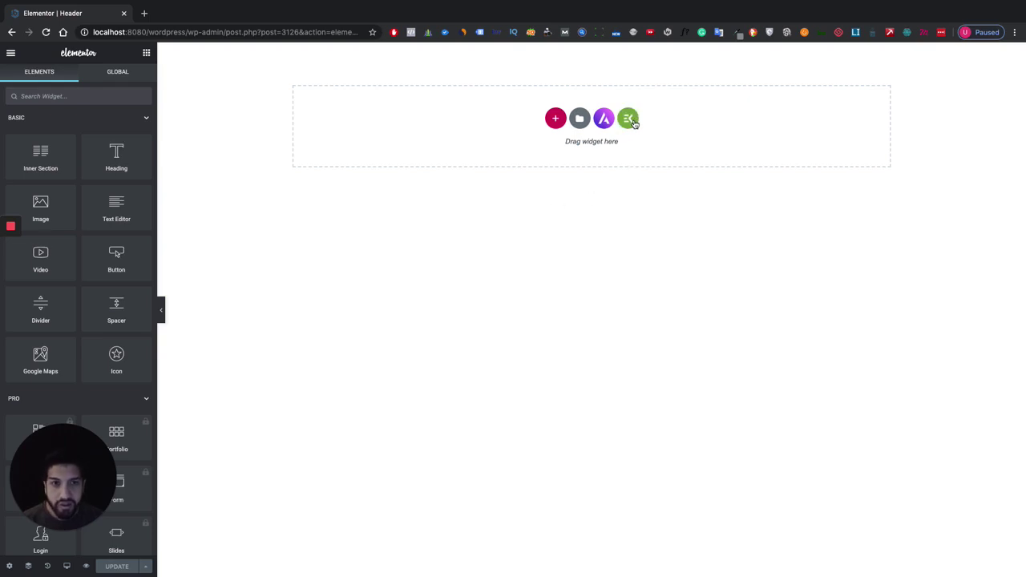
left_click(632, 120)
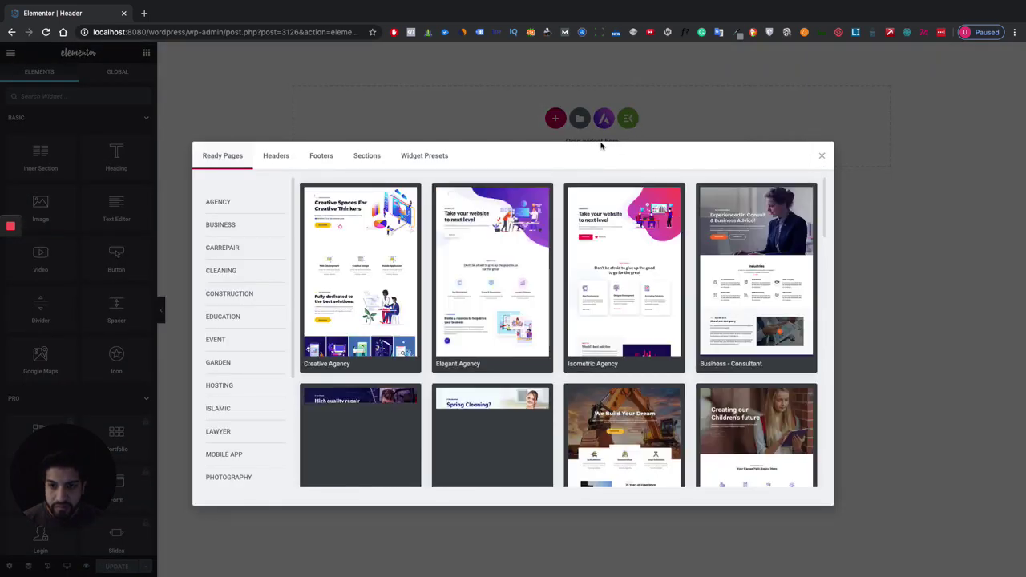
left_click(273, 157)
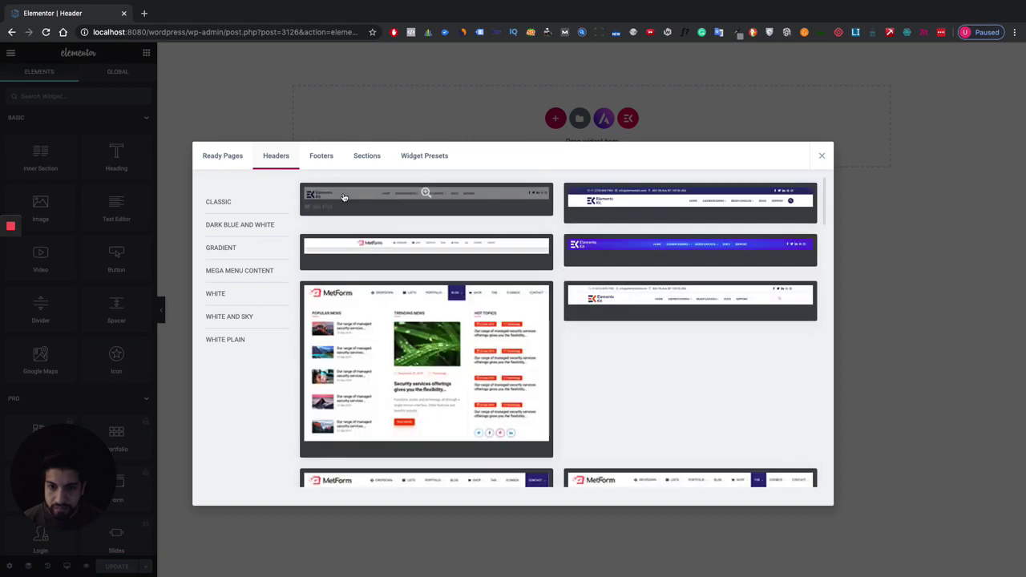
scroll(677, 317, "down", 10)
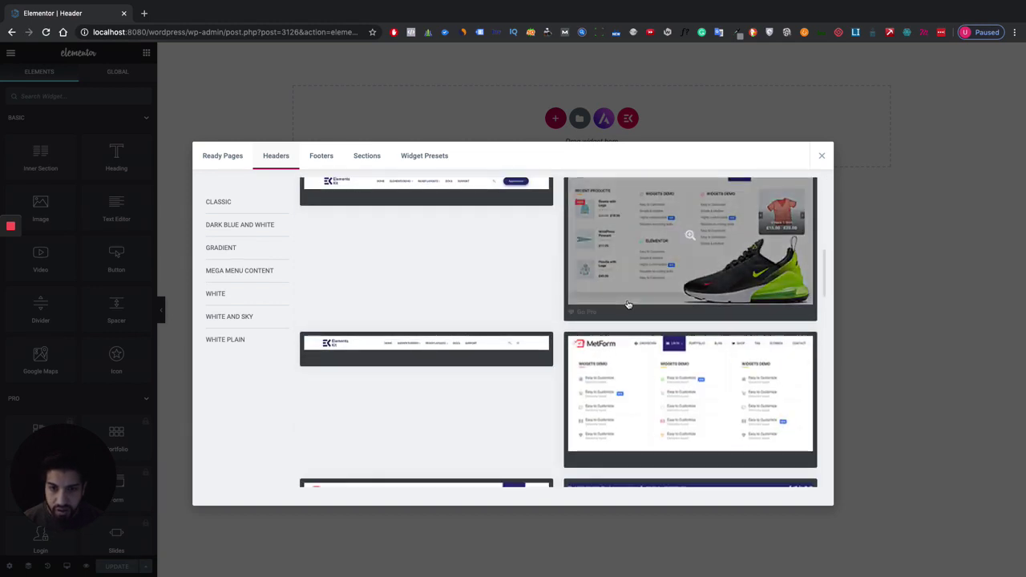
scroll(514, 277, "down", 4)
scroll(574, 294, "up", 3)
scroll(574, 294, "up", 3)
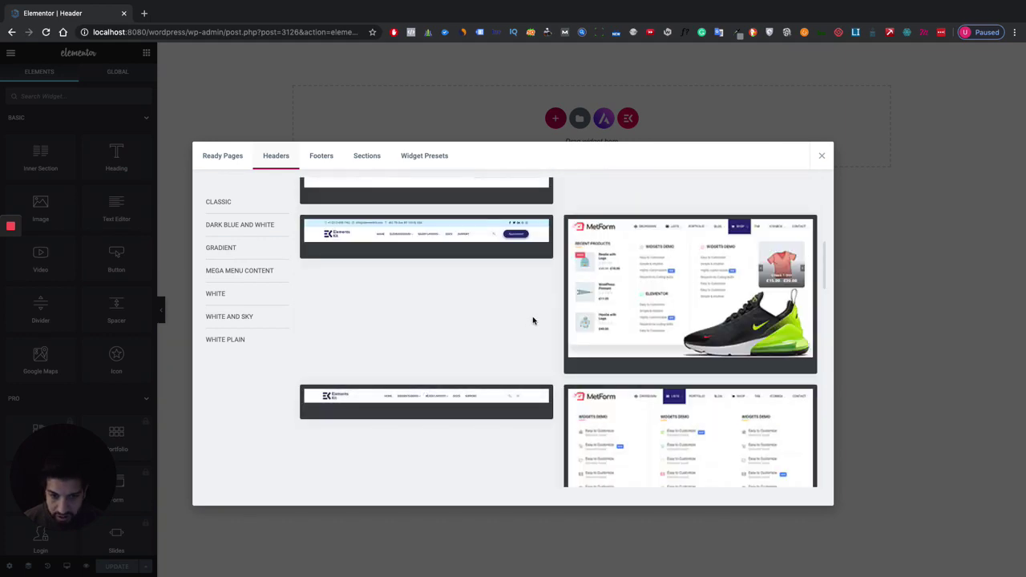
scroll(481, 345, "up", 2)
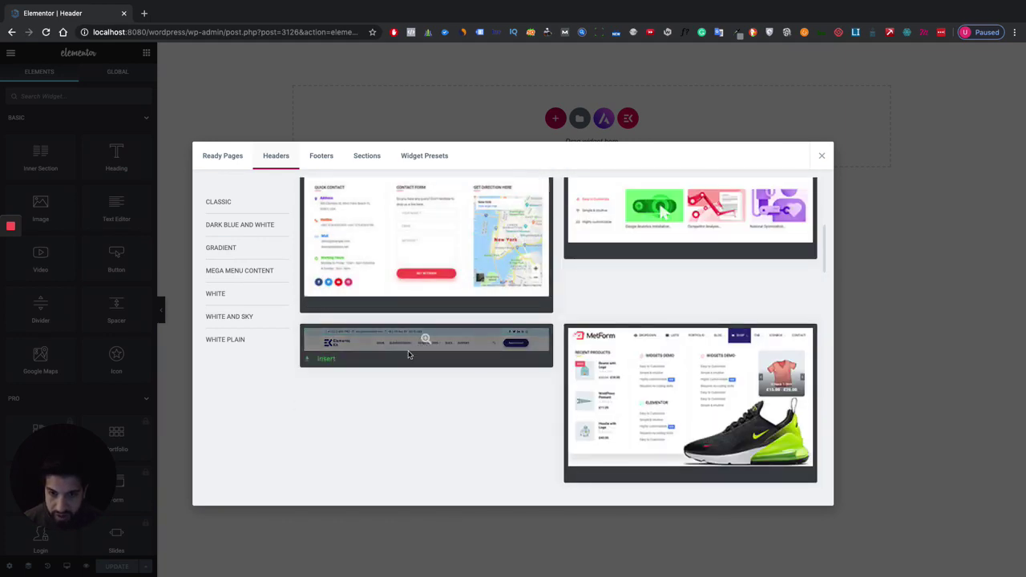
left_click(324, 362)
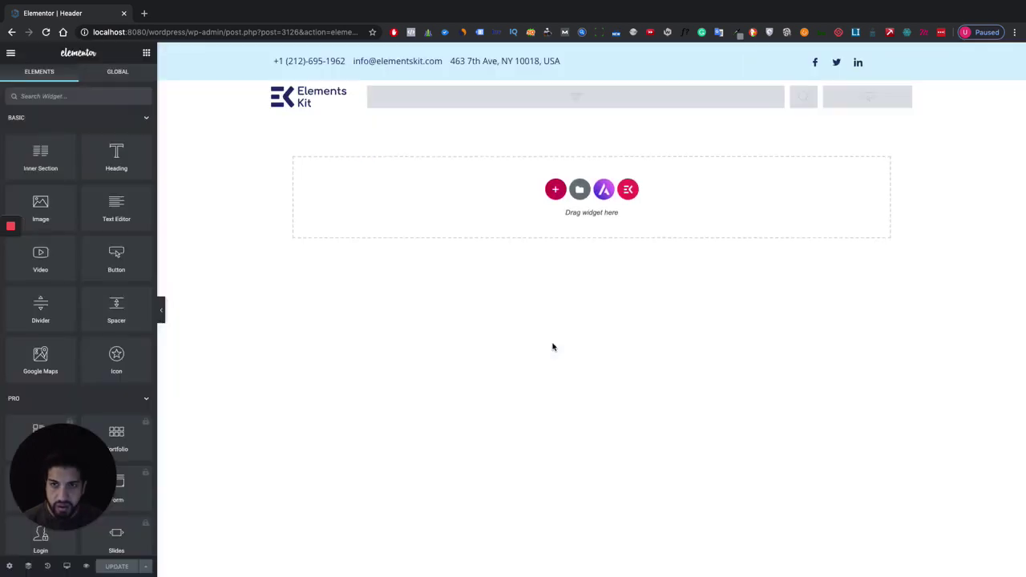
- Assign Menu 1 to the header's nav menu and preview the updated template
left_click(527, 95)
left_click(125, 166)
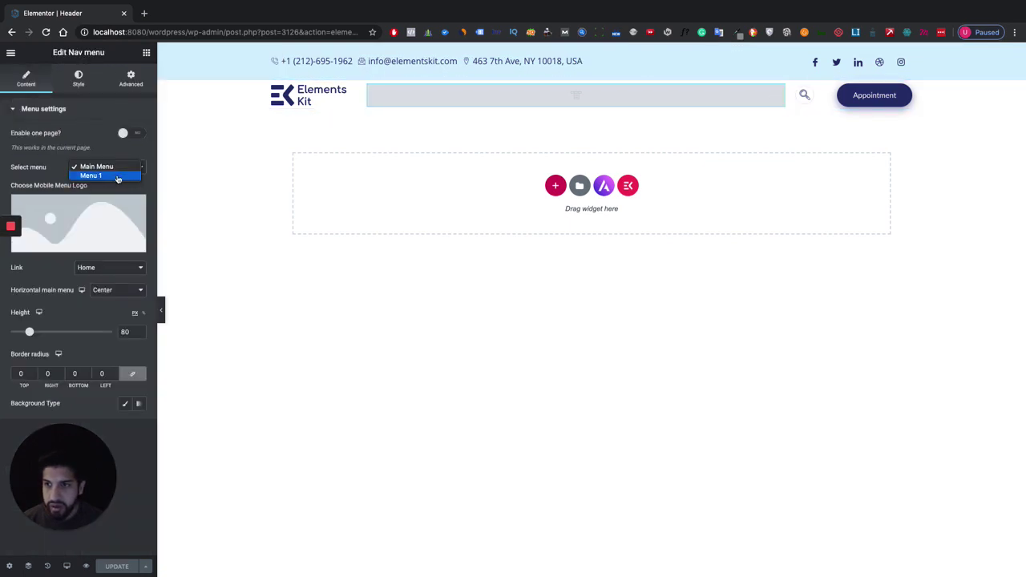
left_click(114, 178)
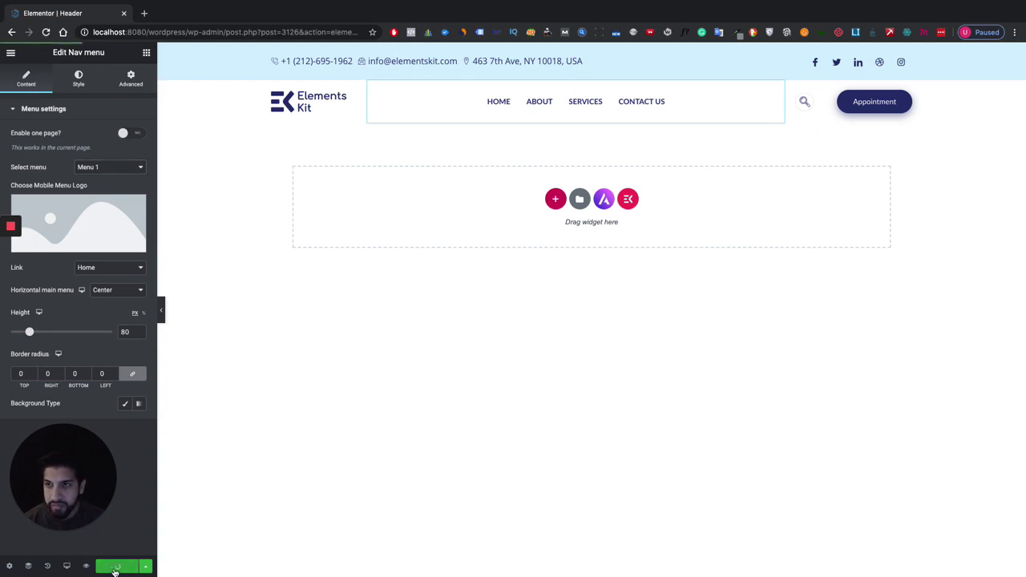
left_click(85, 568)
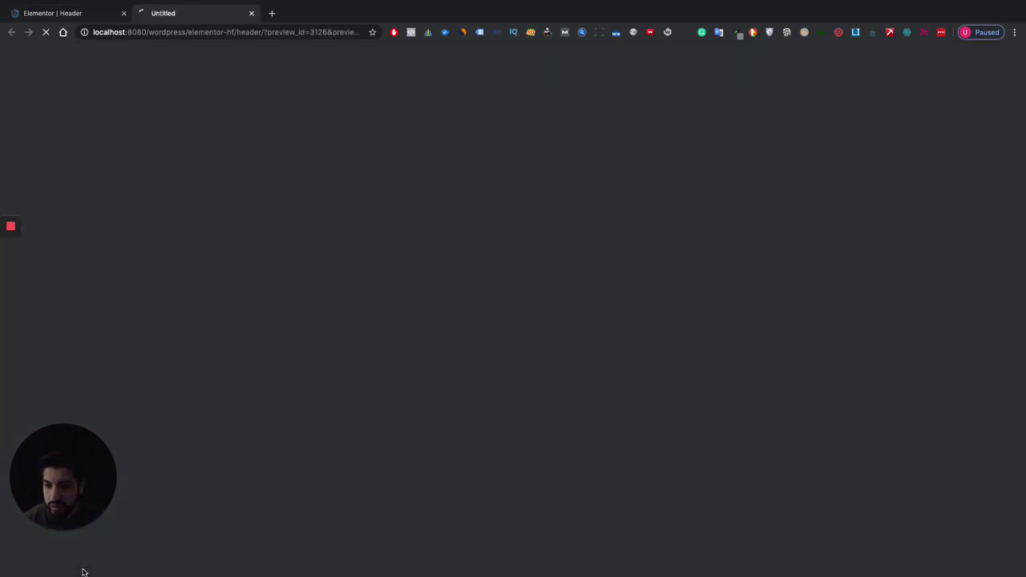
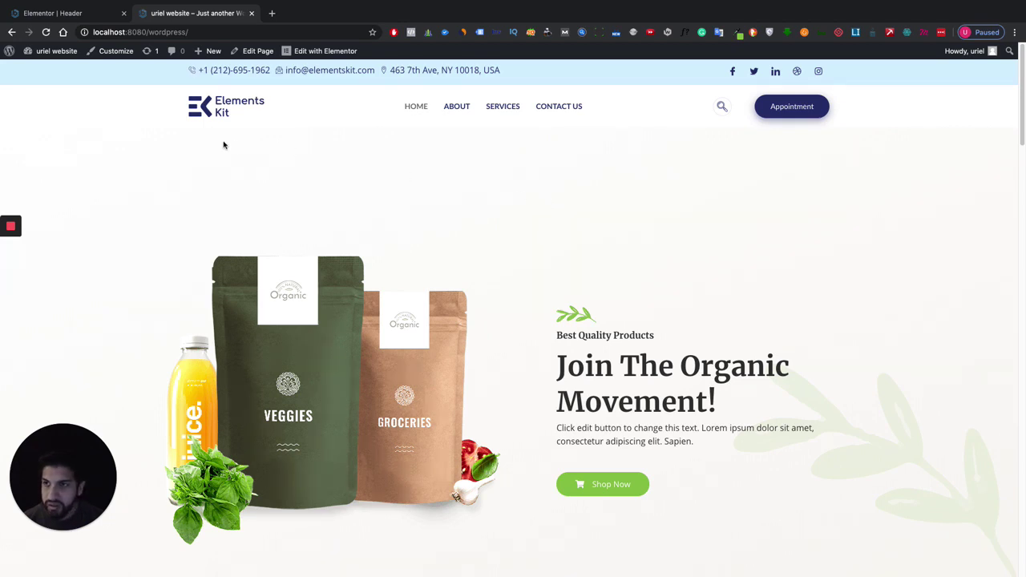
- Return to the header template in Elementor and set the contact bar section's background colour to #8bc349
left_click(66, 12)
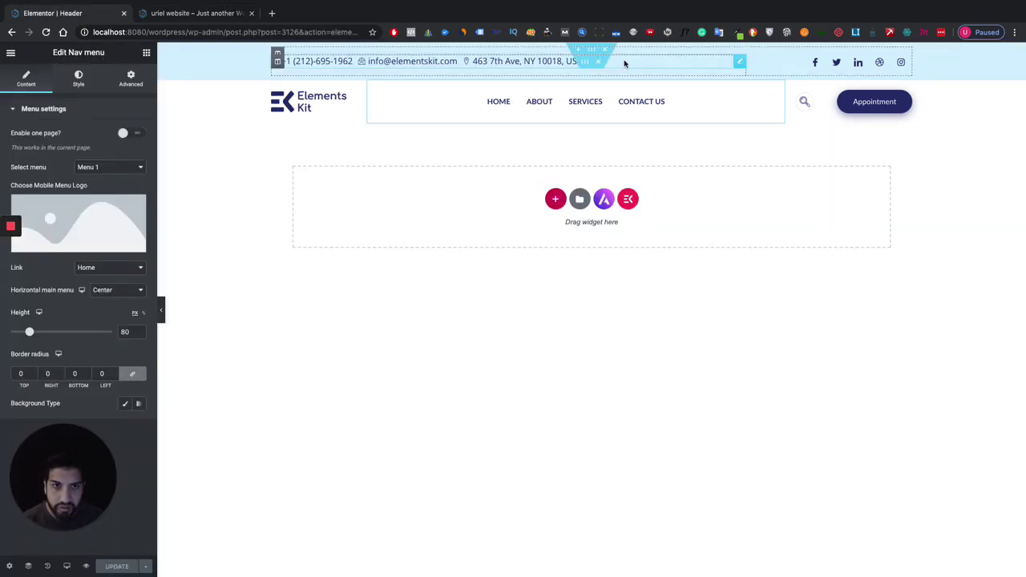
left_click(592, 50)
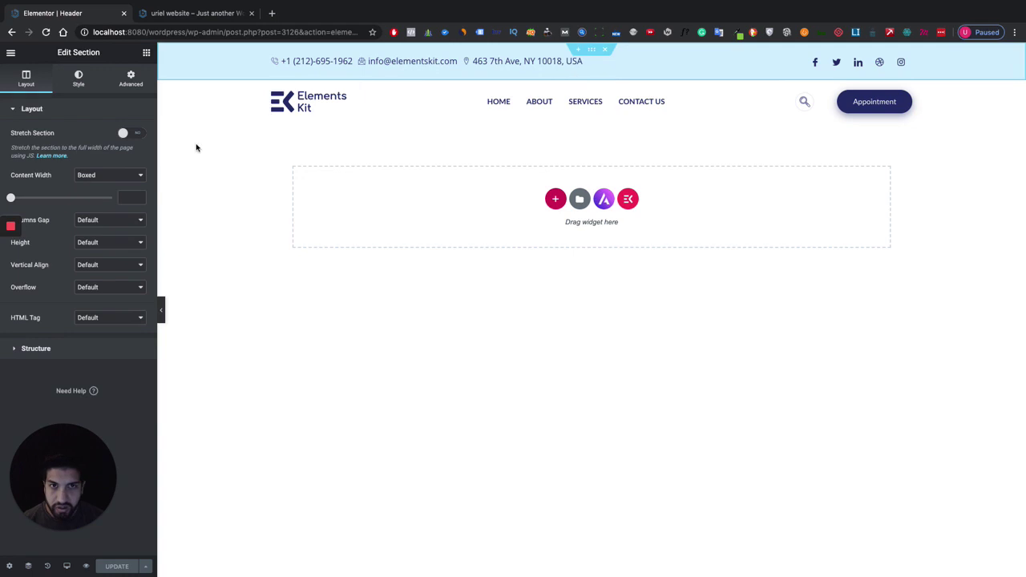
left_click(76, 81)
left_click(138, 180)
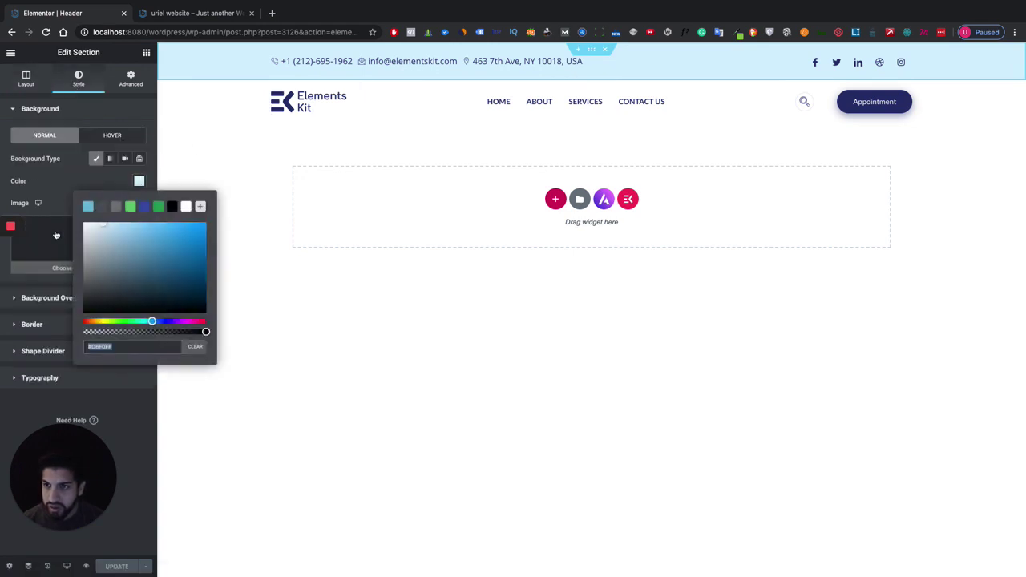
type("#8bc349")
left_click(411, 304)
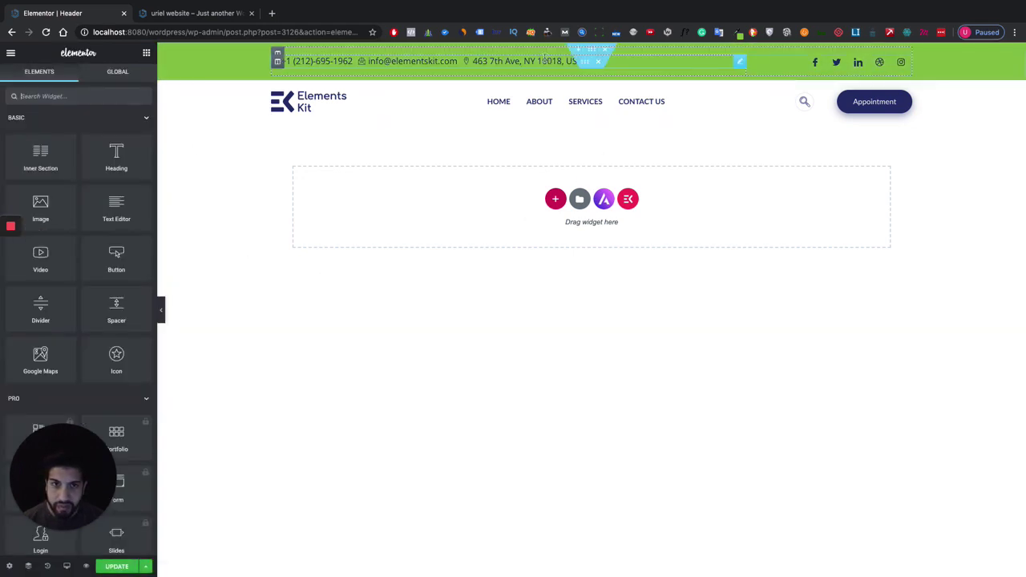
- Set both the icon colour and the text colour of the contact bar's icon list to white
left_click(520, 67)
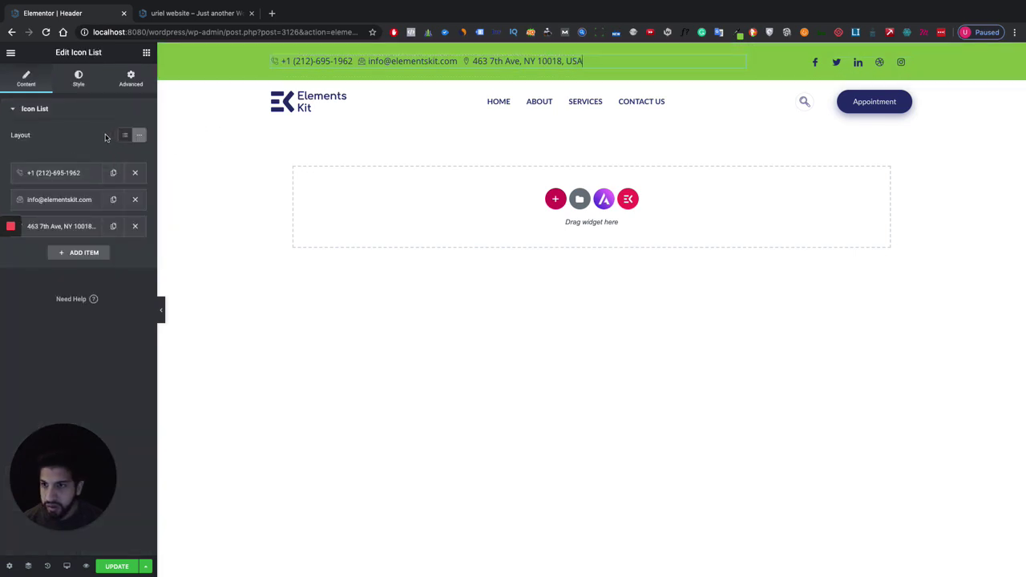
left_click(90, 84)
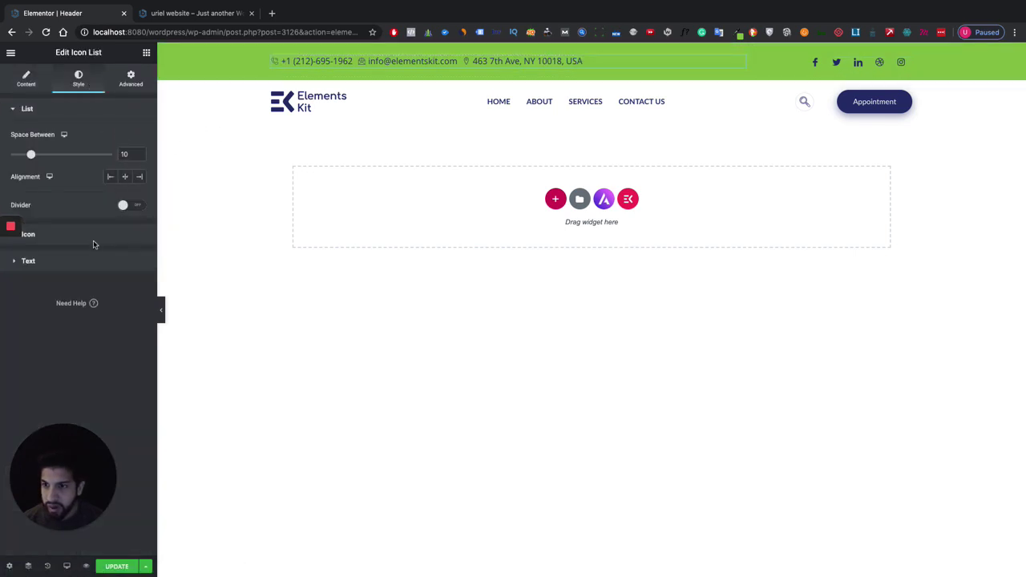
left_click(93, 236)
left_click(137, 161)
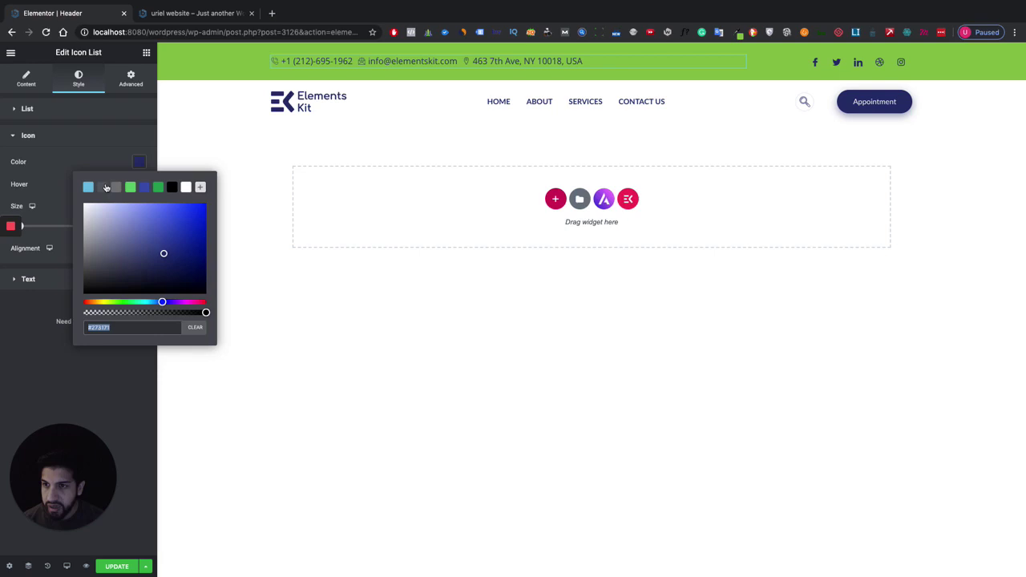
left_click(187, 189)
left_click(76, 164)
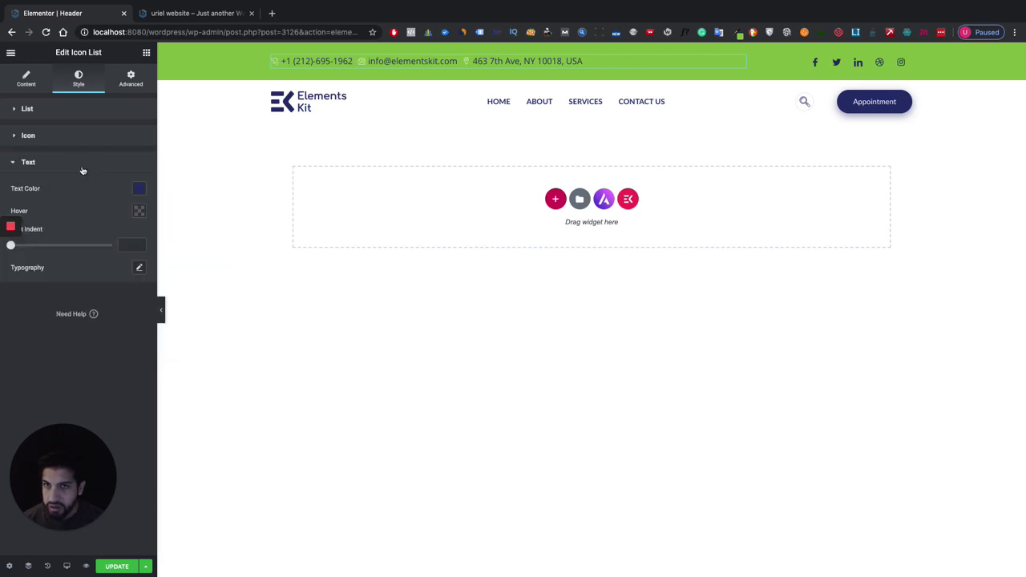
left_click(138, 191)
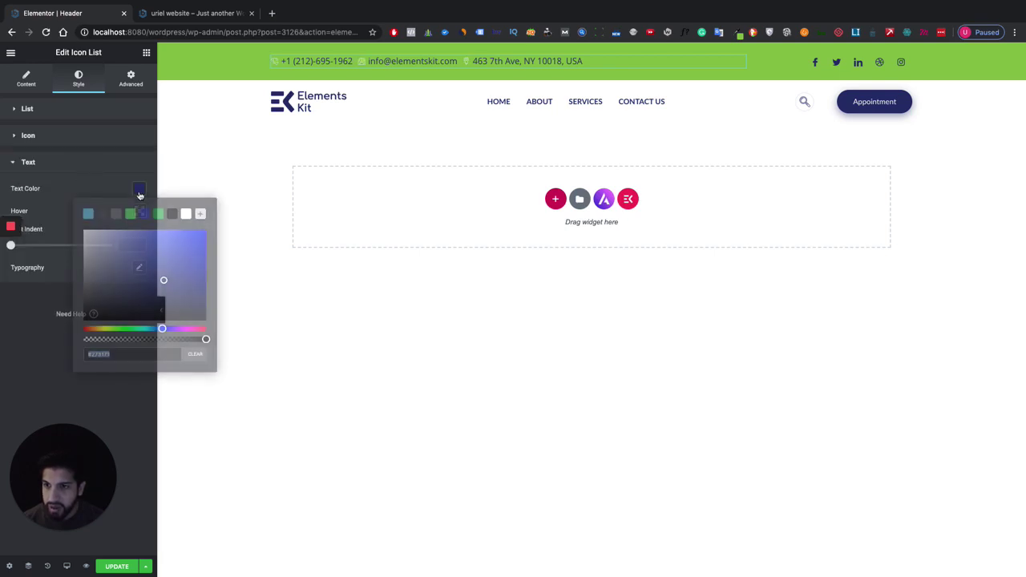
left_click(186, 214)
left_click(430, 316)
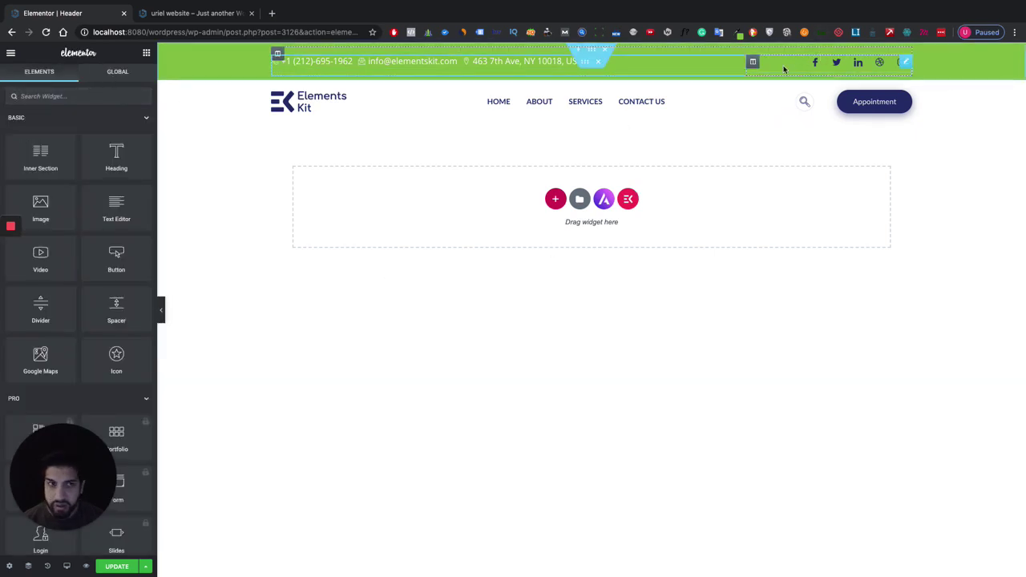
- Look through the social media widget's style and content settings for a way to recolour its icons
left_click(784, 69)
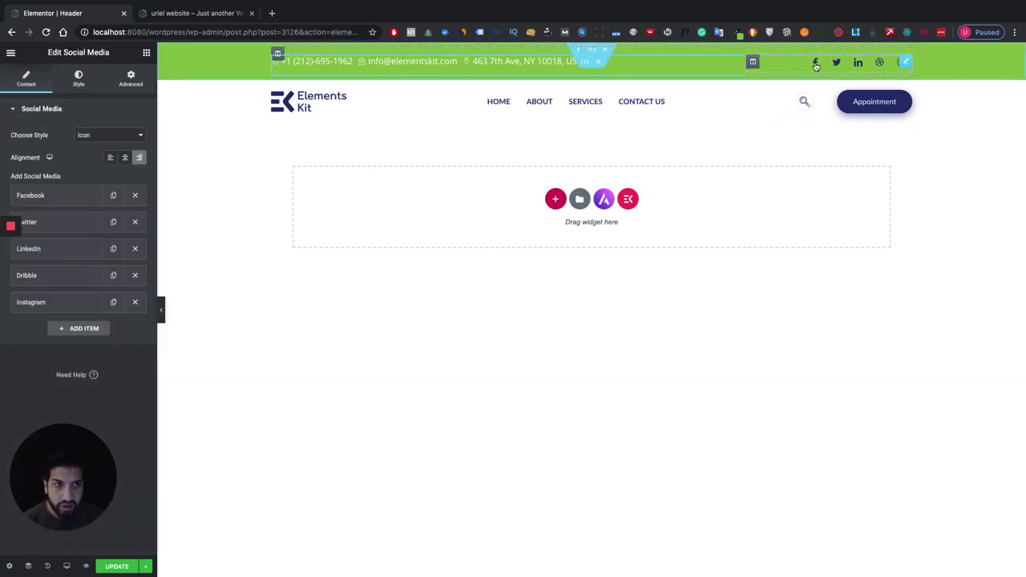
left_click(78, 78)
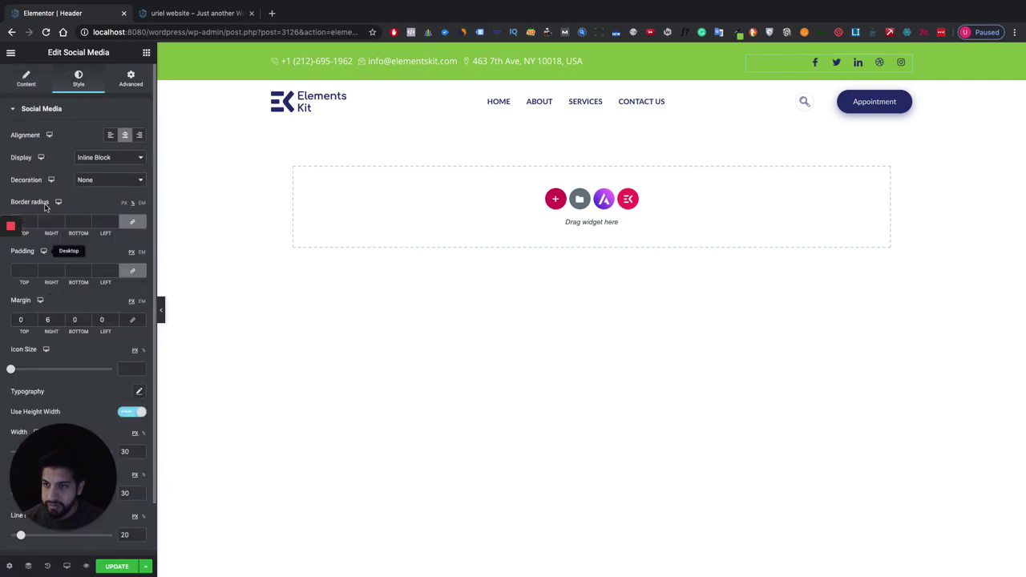
scroll(68, 437, "down", 1)
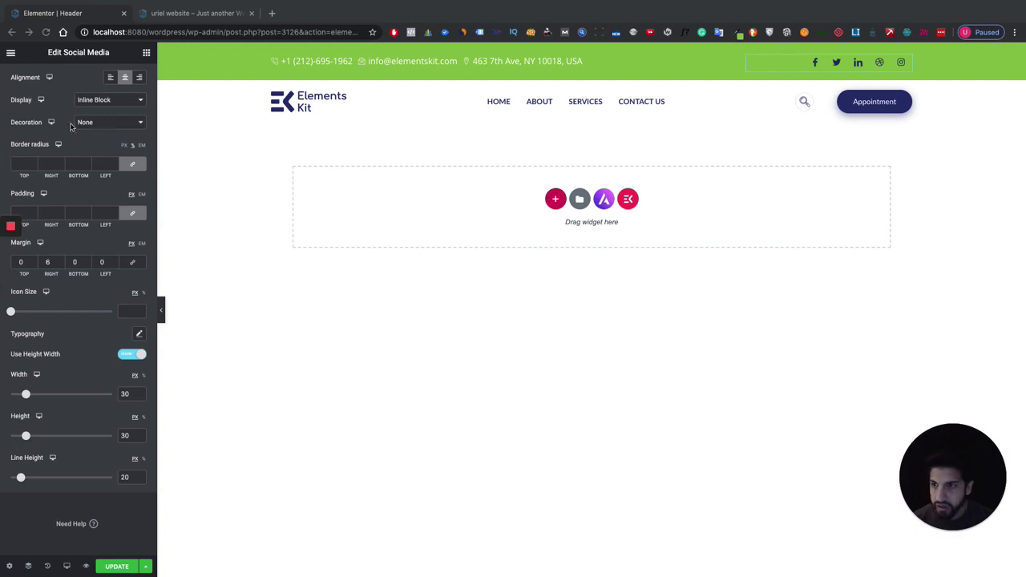
scroll(70, 126, "up", 1)
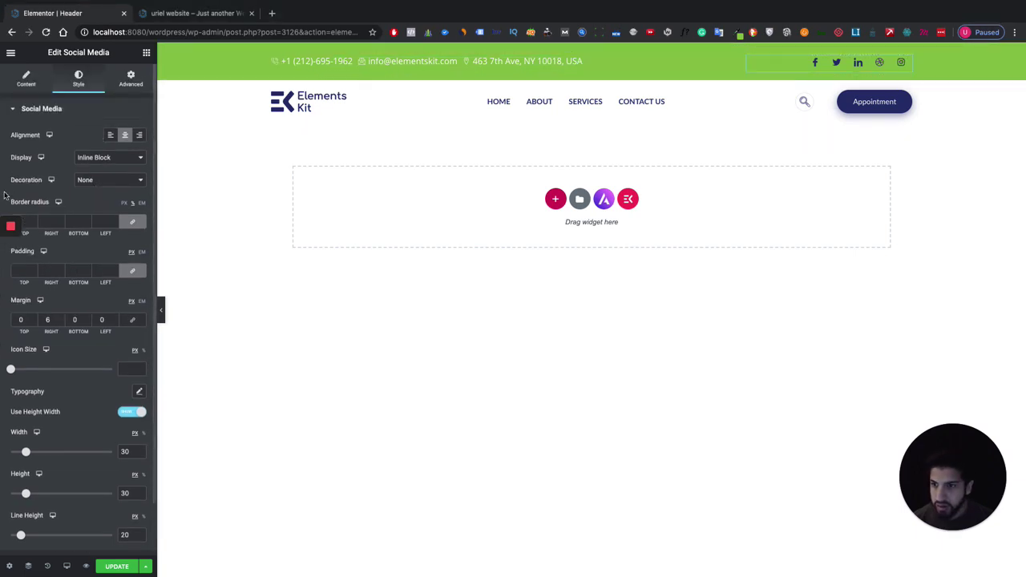
scroll(55, 382, "down", 1)
scroll(64, 361, "up", 1)
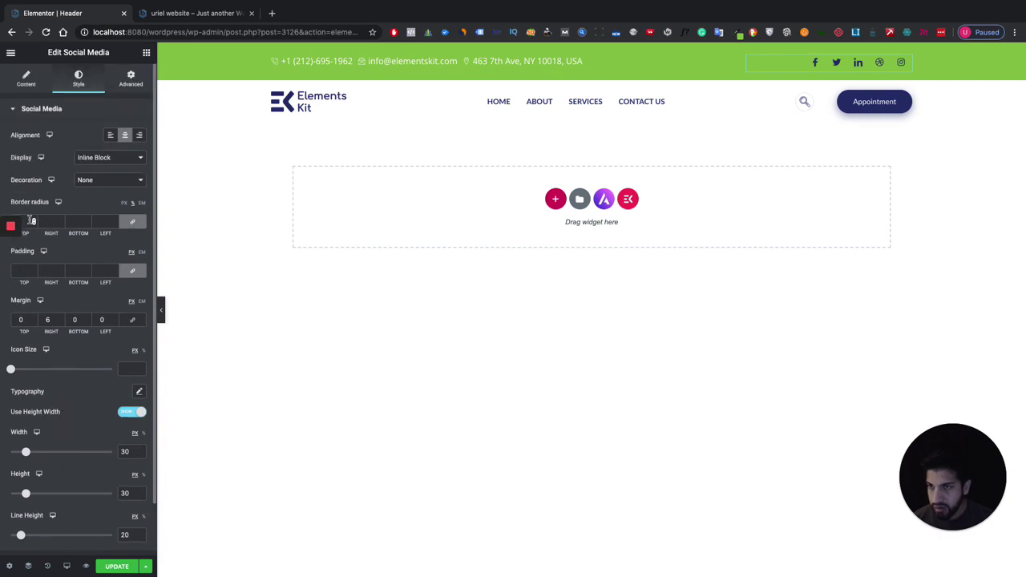
left_click(31, 84)
left_click(96, 136)
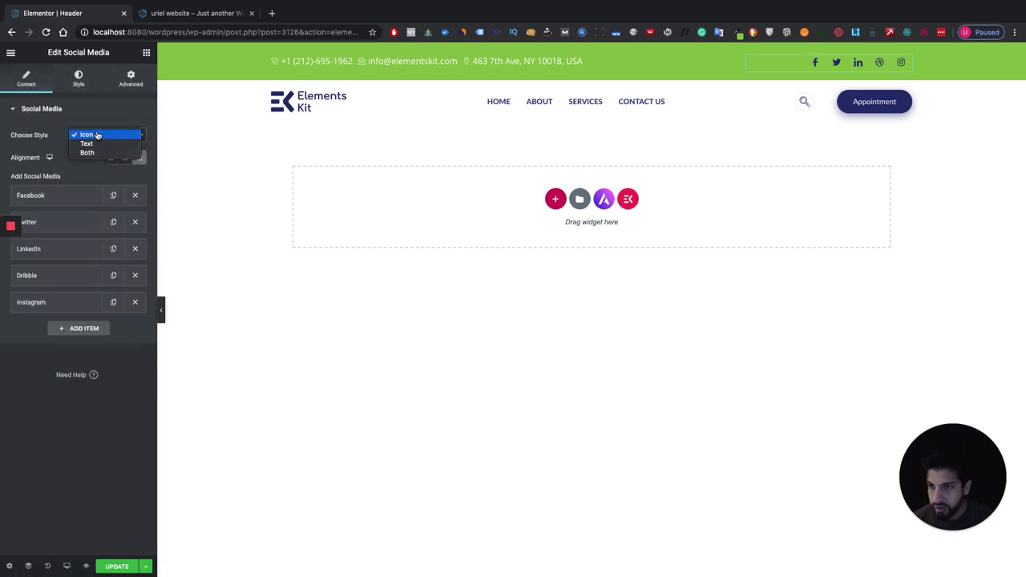
left_click(96, 136)
- Set the normal colour of the Facebook and Twitter icons in the social media widget to white
left_click(80, 195)
left_click(133, 364)
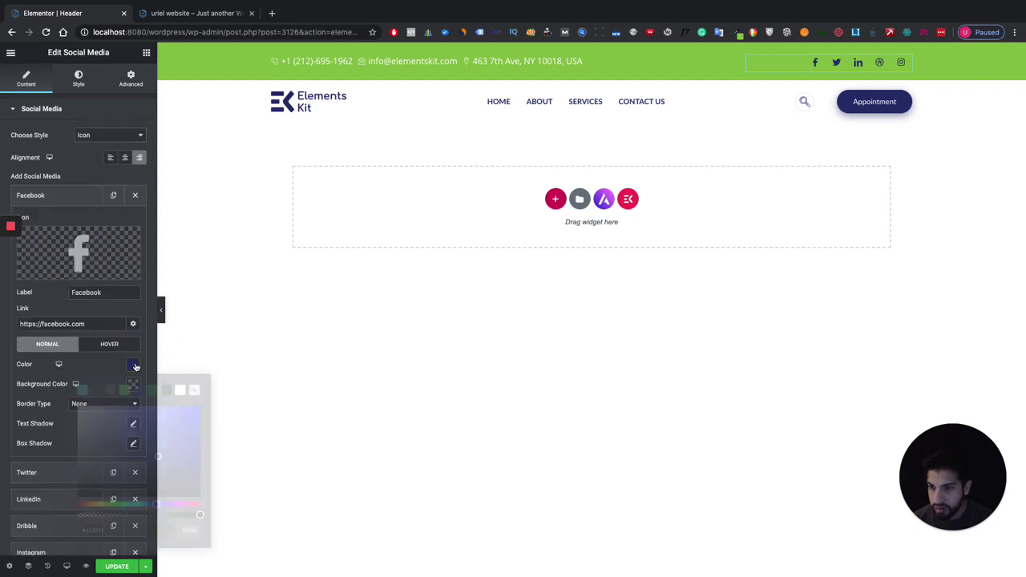
left_click(181, 390)
left_click(65, 197)
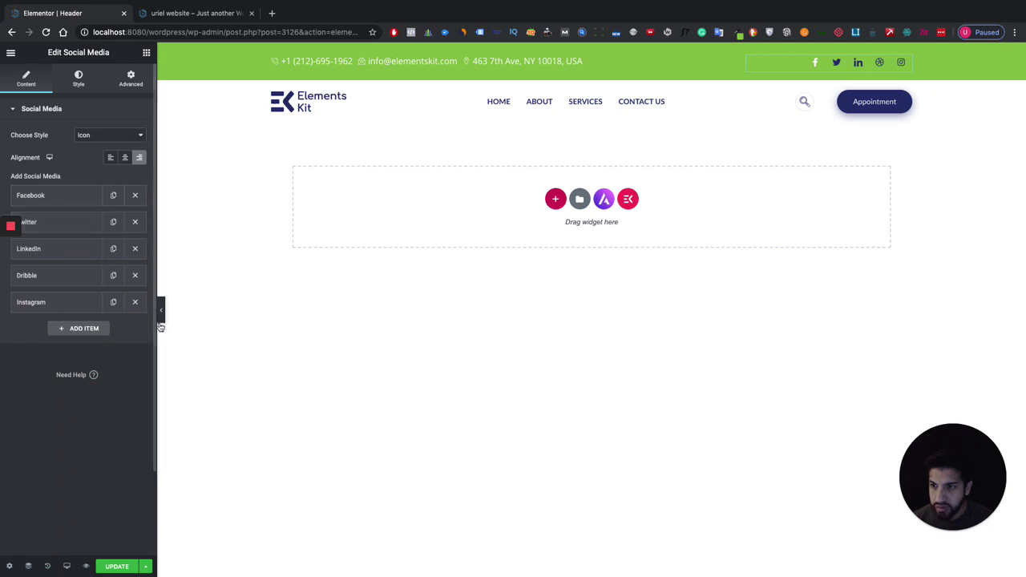
left_click(69, 231)
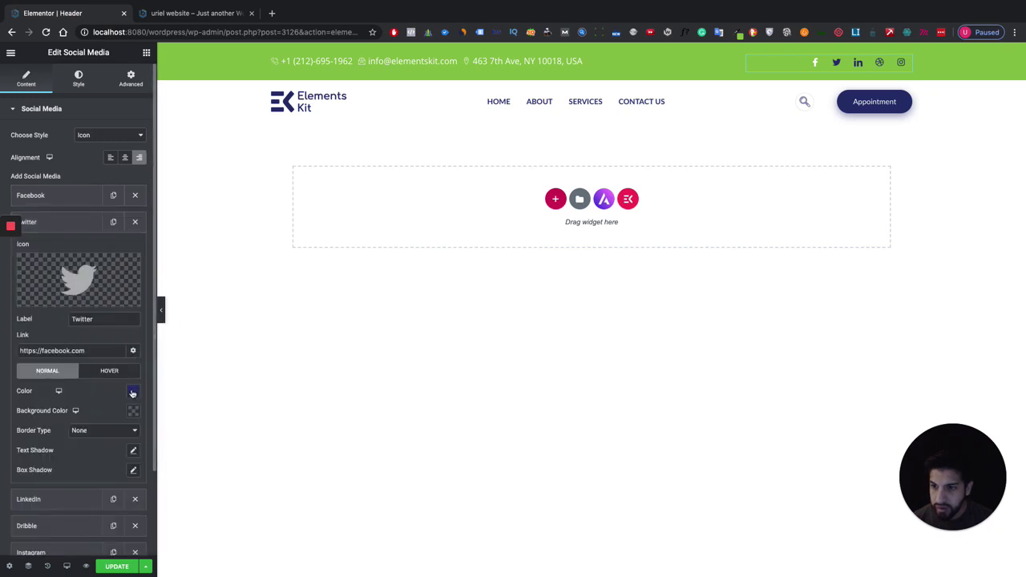
left_click(133, 393)
left_click(174, 415)
left_click(94, 285)
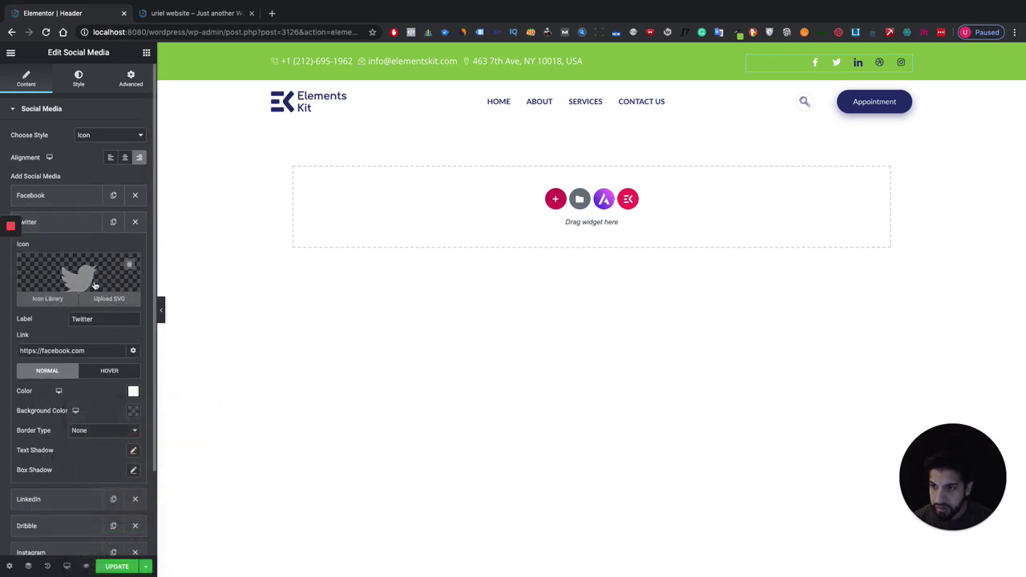
left_click(76, 225)
- Remove the Instagram and Dribble items from the social media widget and set the LinkedIn icon's colour to white
left_click(134, 303)
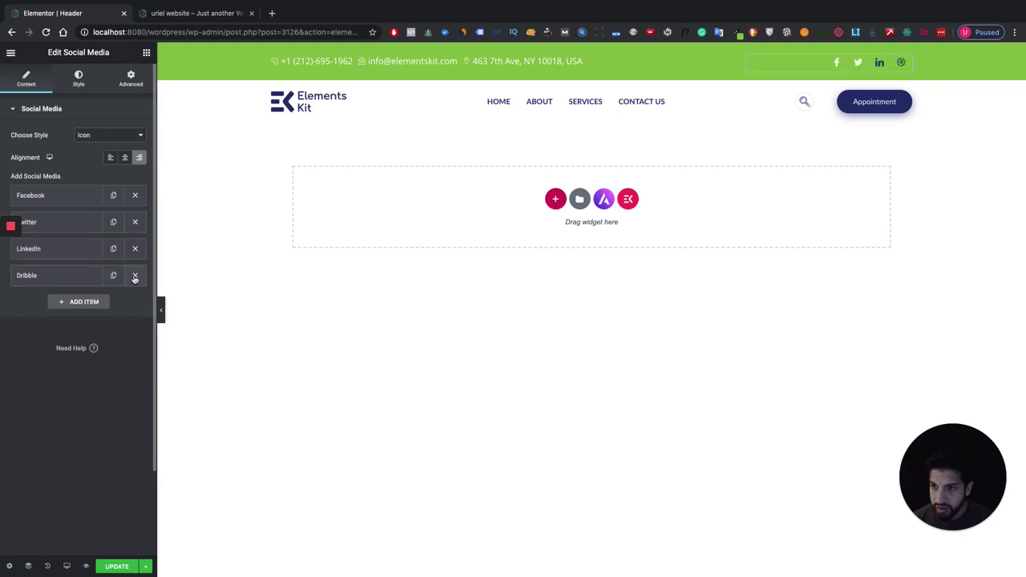
left_click(135, 275)
left_click(62, 249)
left_click(135, 418)
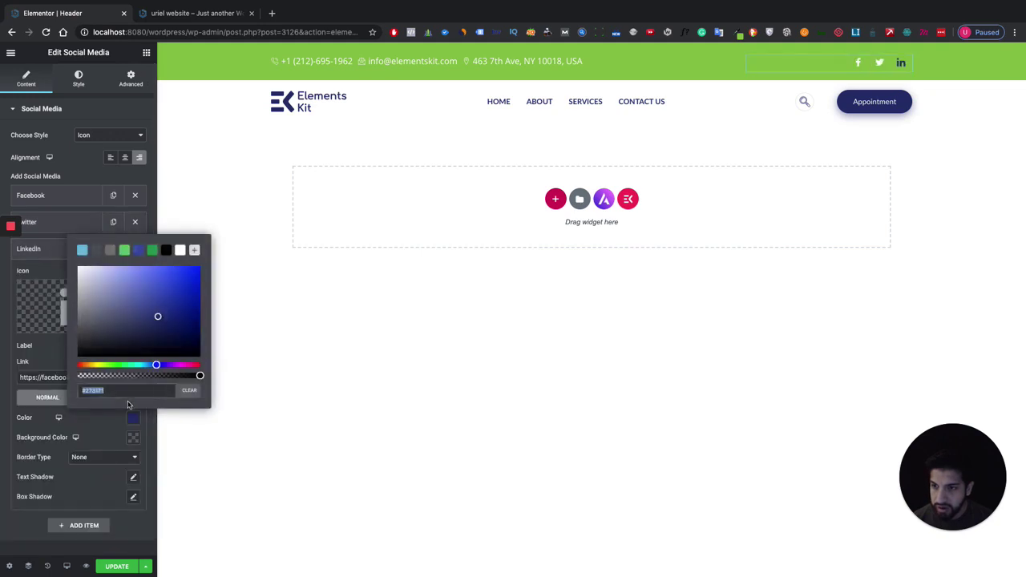
left_click(180, 249)
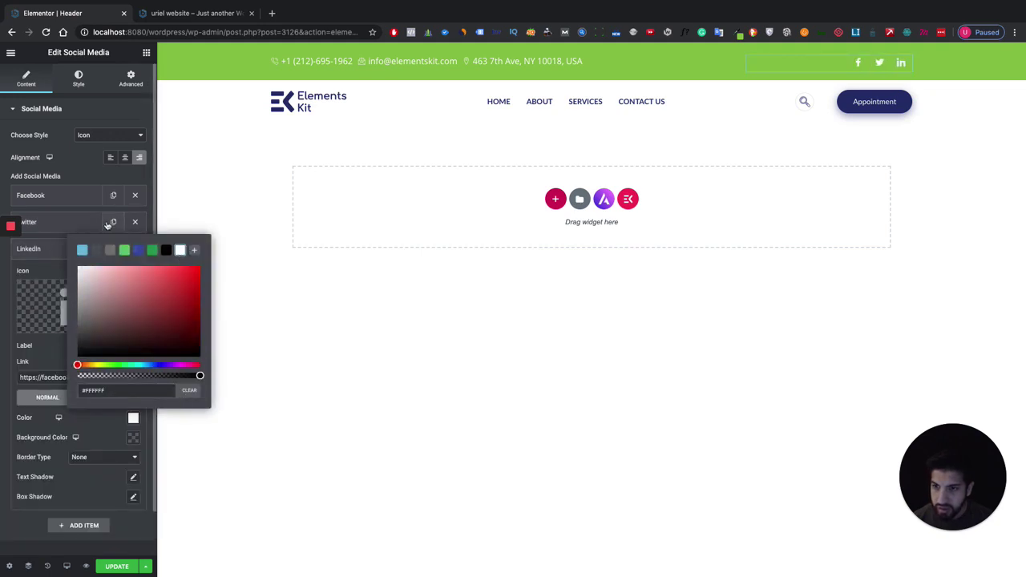
left_click(64, 162)
- View the media library images available for replacing the header logo, and leave the logo as it is
left_click(279, 98)
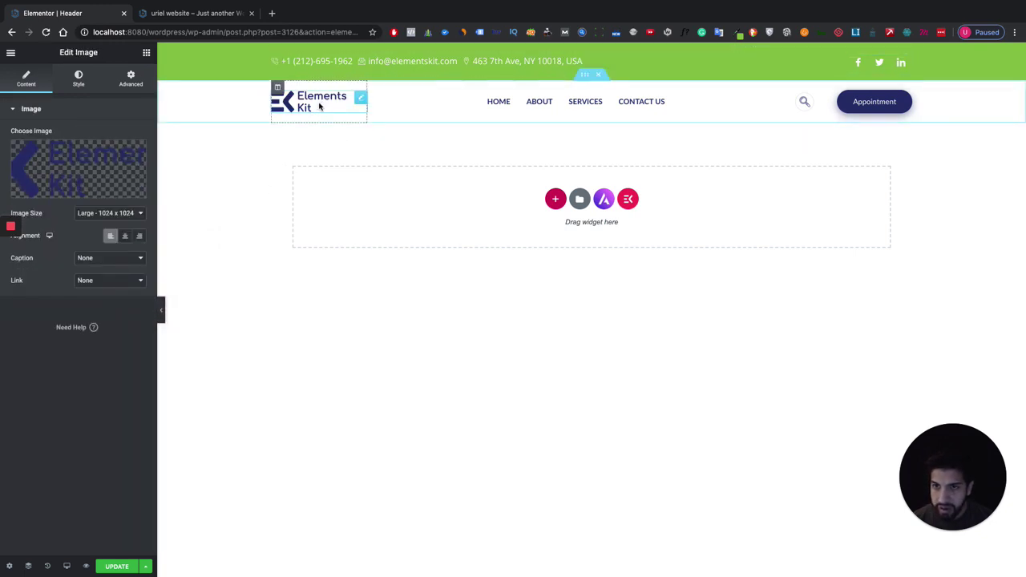
left_click(50, 174)
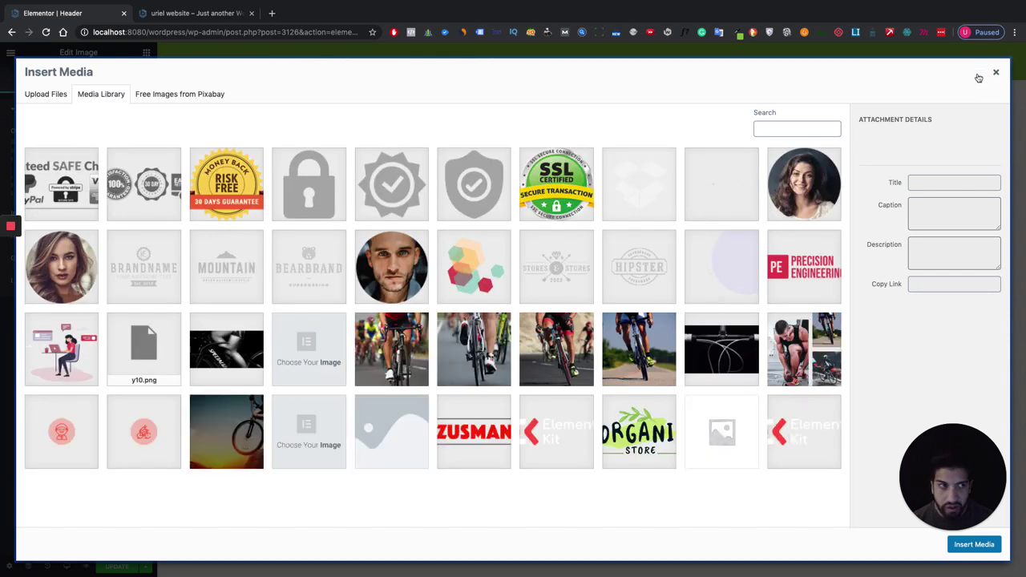
left_click(994, 74)
left_click(495, 303)
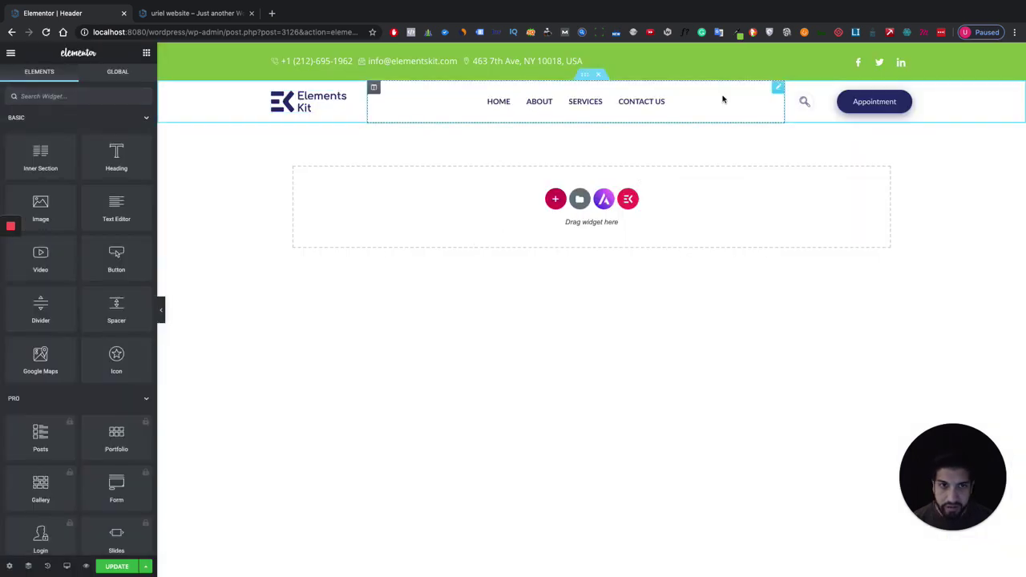
- Set the nav menu's horizontal position to Right, and open and close the header search overlay to check it
left_click(525, 104)
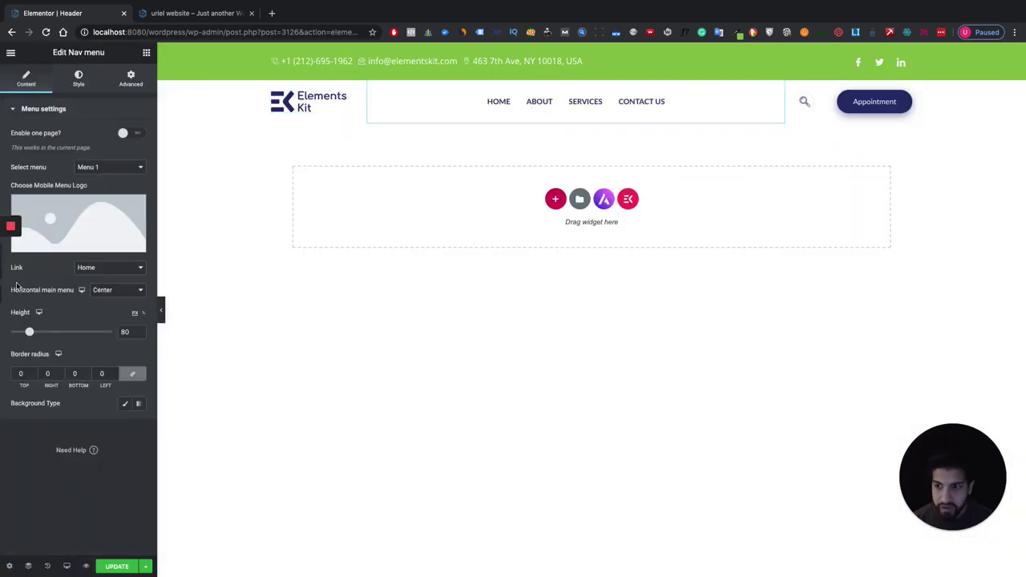
left_click(110, 291)
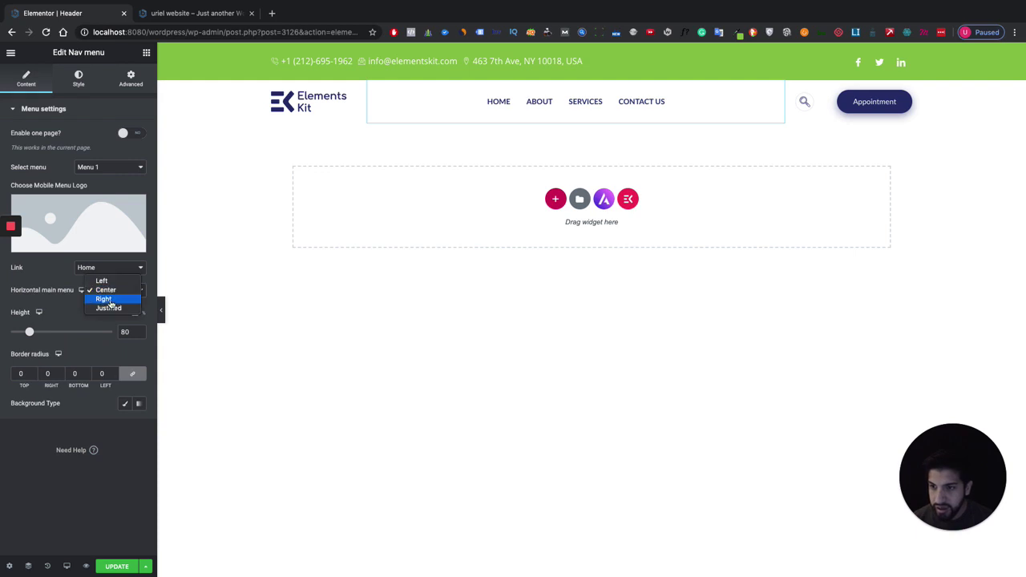
left_click(104, 299)
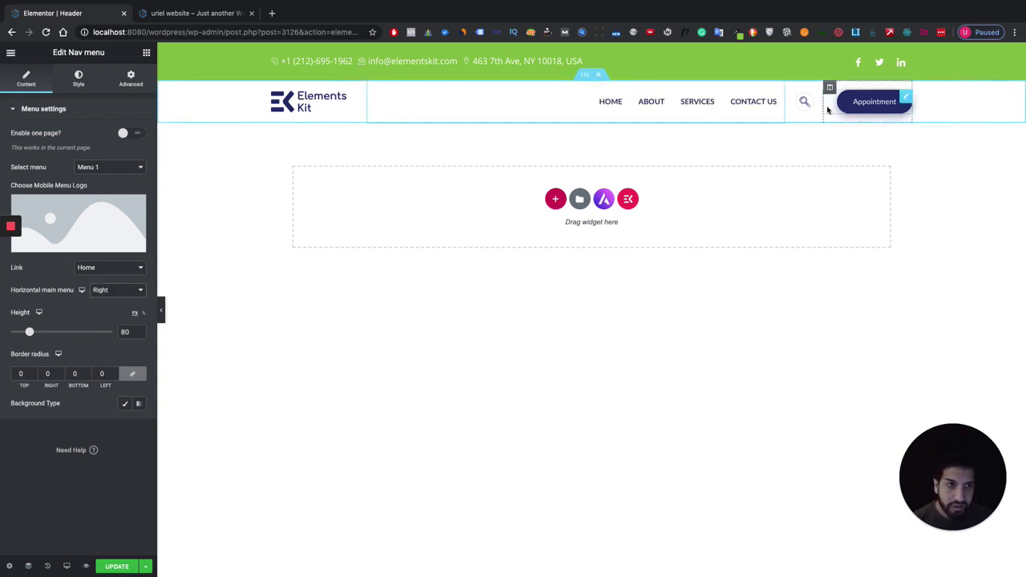
left_click(801, 105)
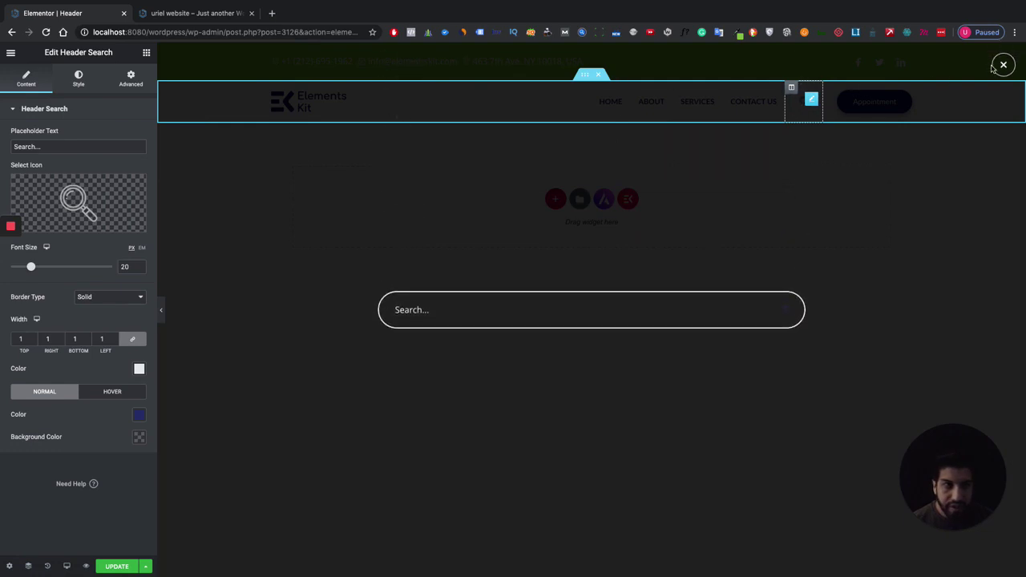
left_click(998, 67)
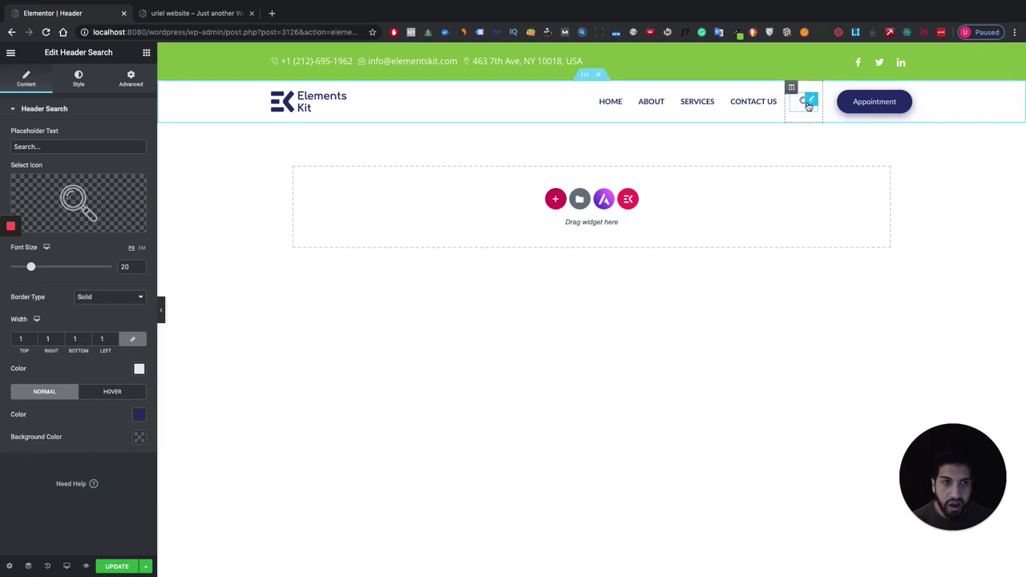
- Set the Appointment button's normal background colour to #8bc349
left_click(852, 107)
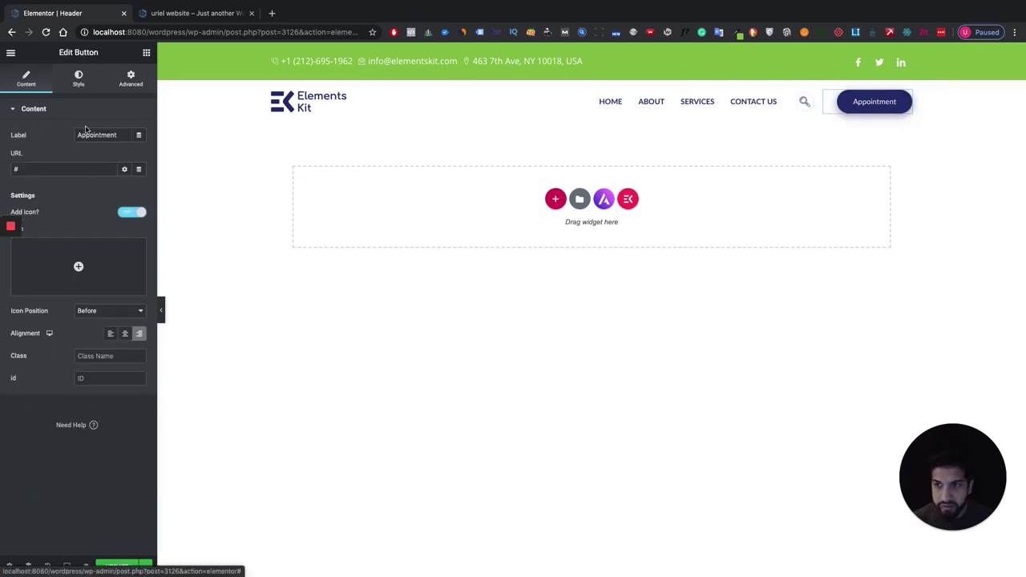
left_click(80, 78)
left_click(141, 298)
left_click(115, 323)
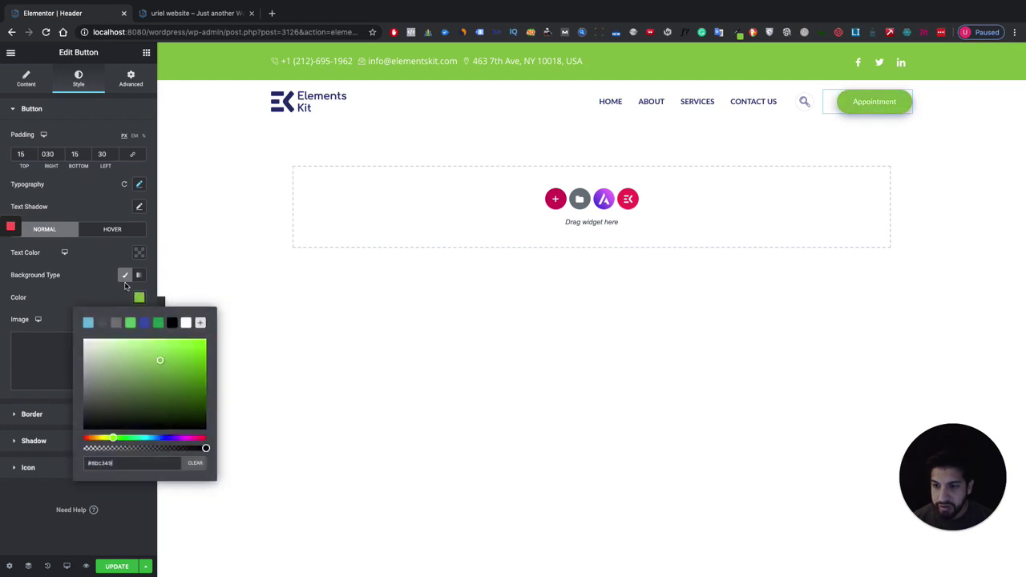
left_click(150, 280)
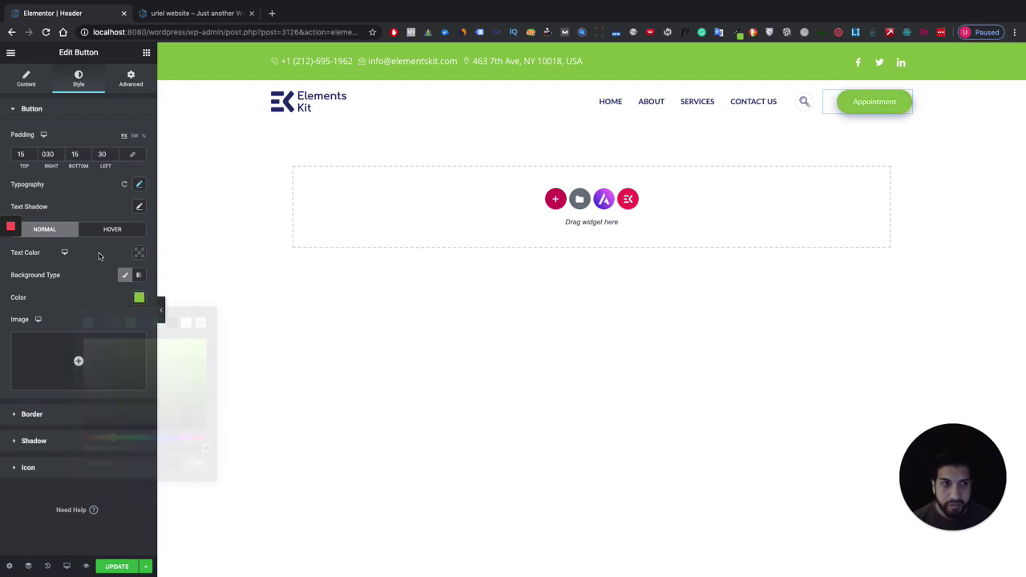
- Preview the restyled header at full width without the editing controls, and return to editing
left_click(162, 305)
mouse_move(4, 314)
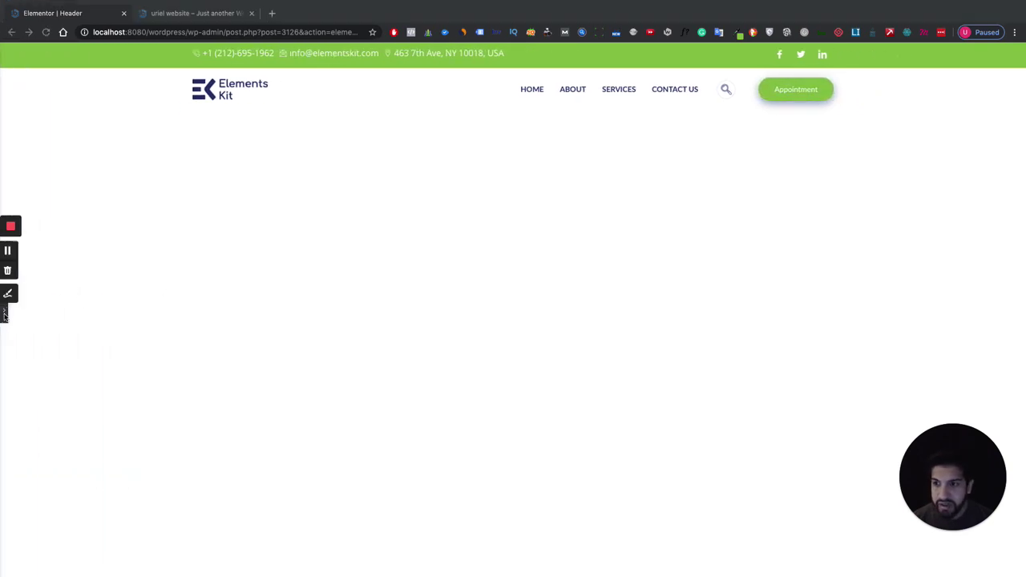
left_click(4, 313)
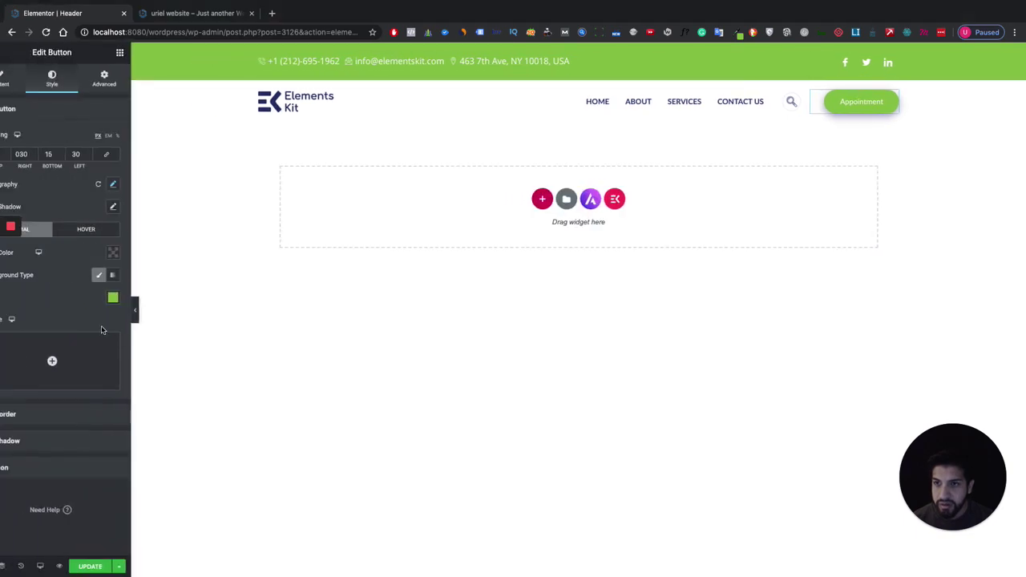
- Find the Woo Menu Cart Lite widget by searching for "cart" and try to place it beside the header's search icon
left_click(146, 54)
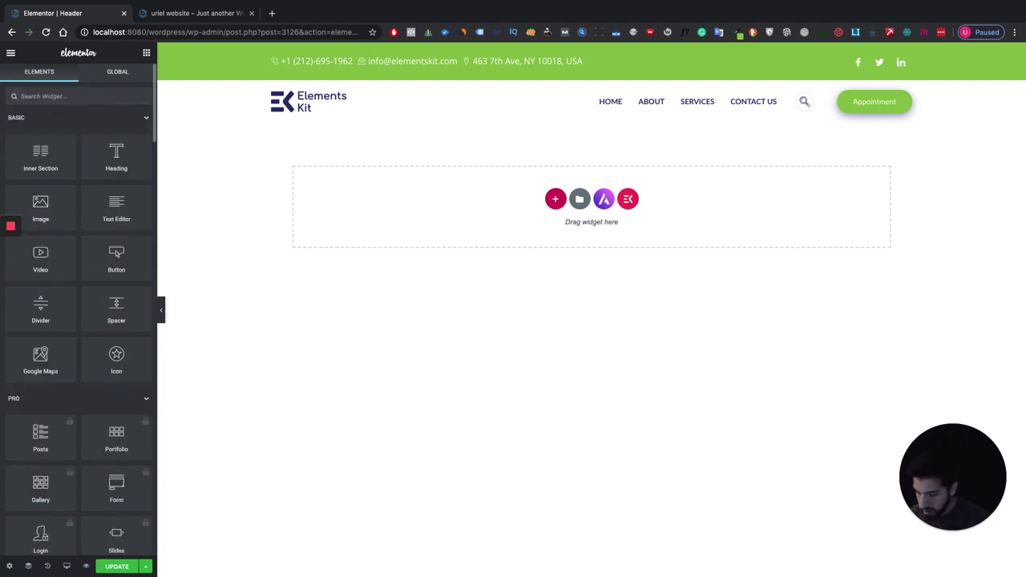
type("cart")
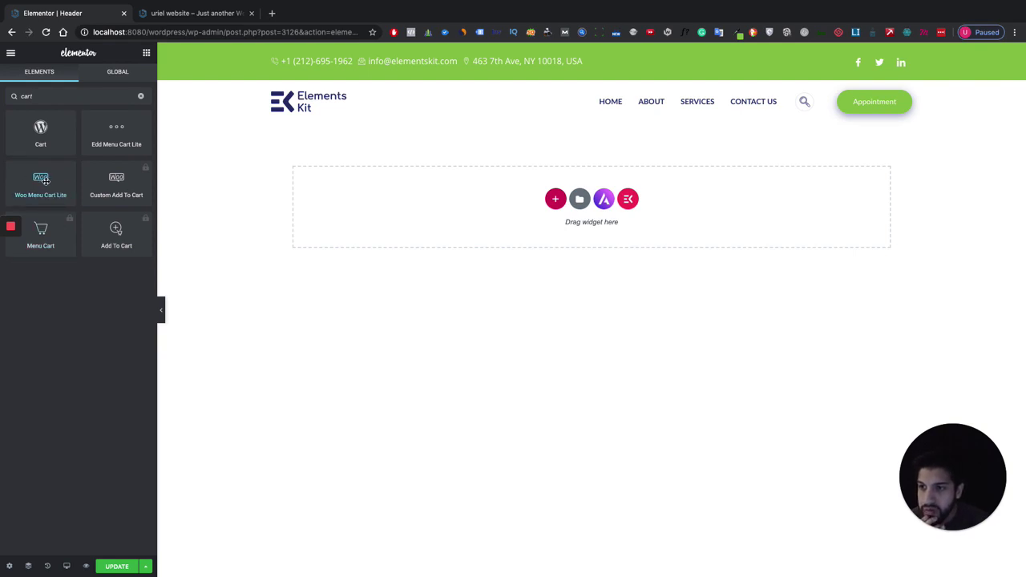
left_click_drag(46, 181, 799, 96)
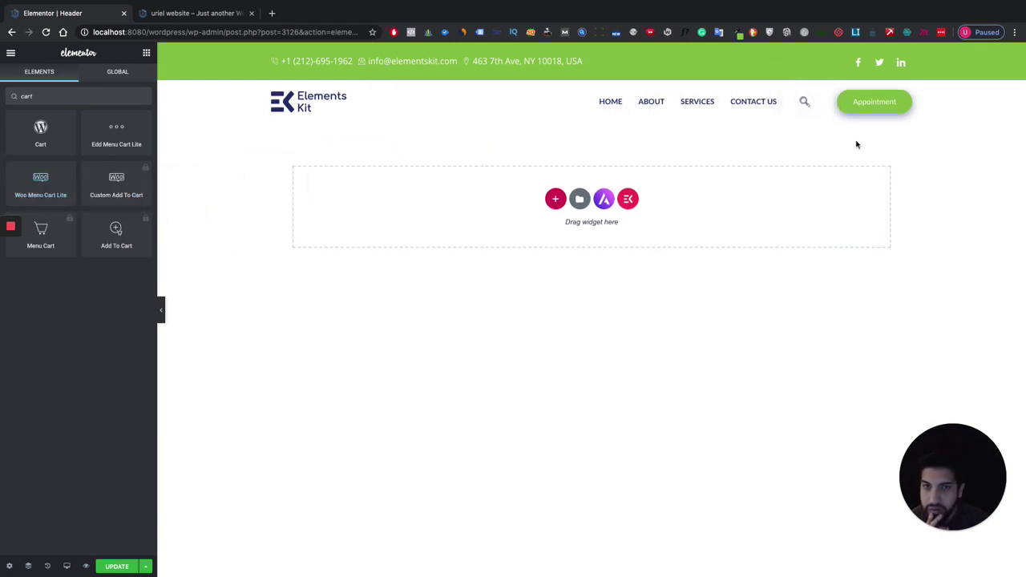
- Add a new column after the search icon's column and resize the header columns, narrowing the new one to about 4.4% width
right_click(795, 93)
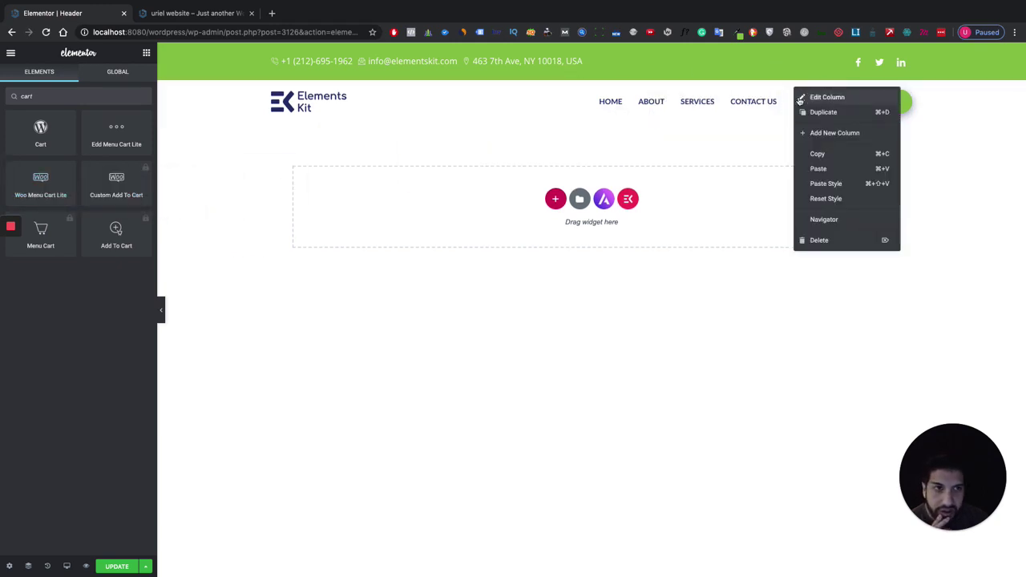
left_click(831, 133)
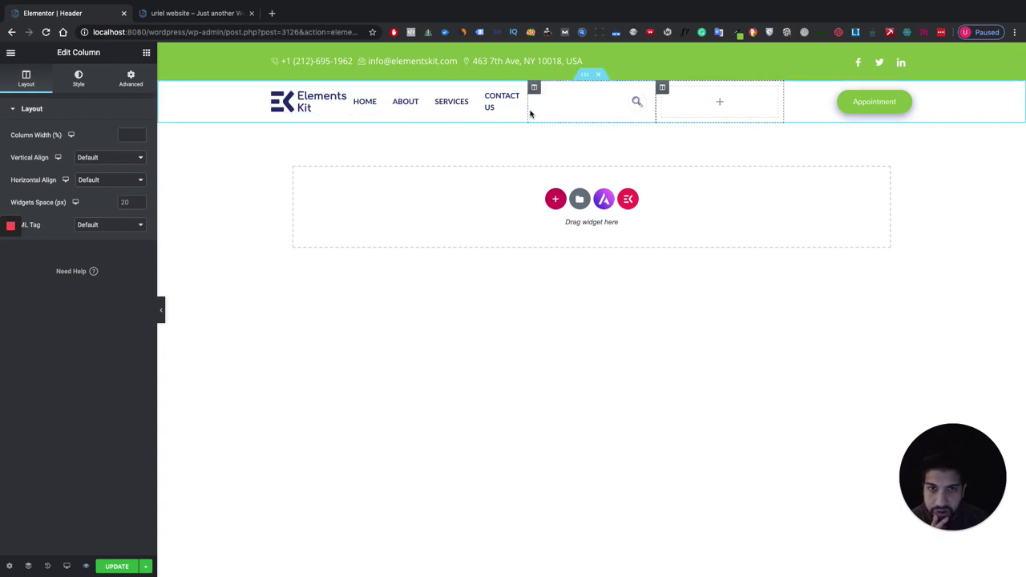
left_click_drag(530, 113, 825, 112)
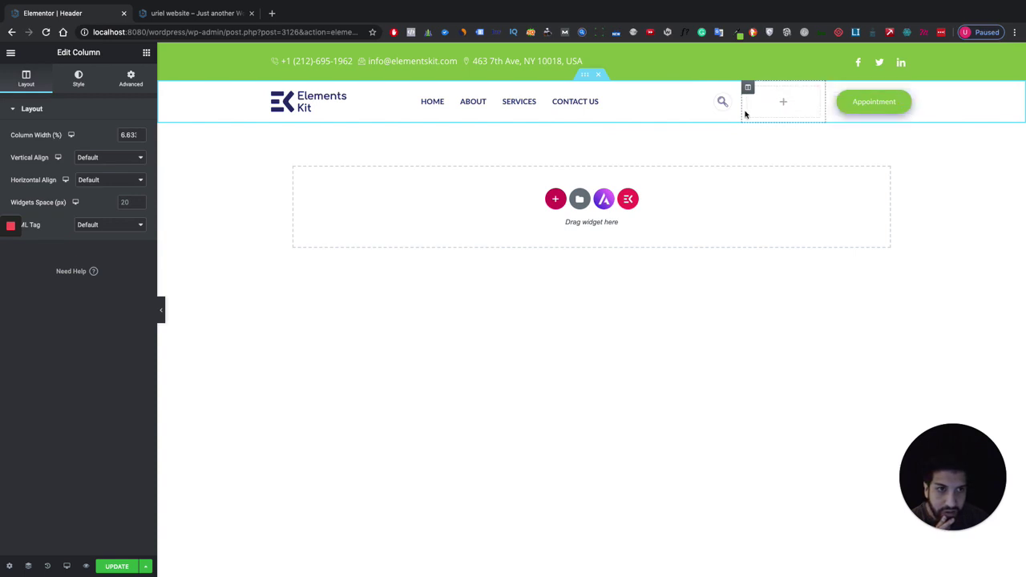
left_click_drag(740, 110, 785, 111)
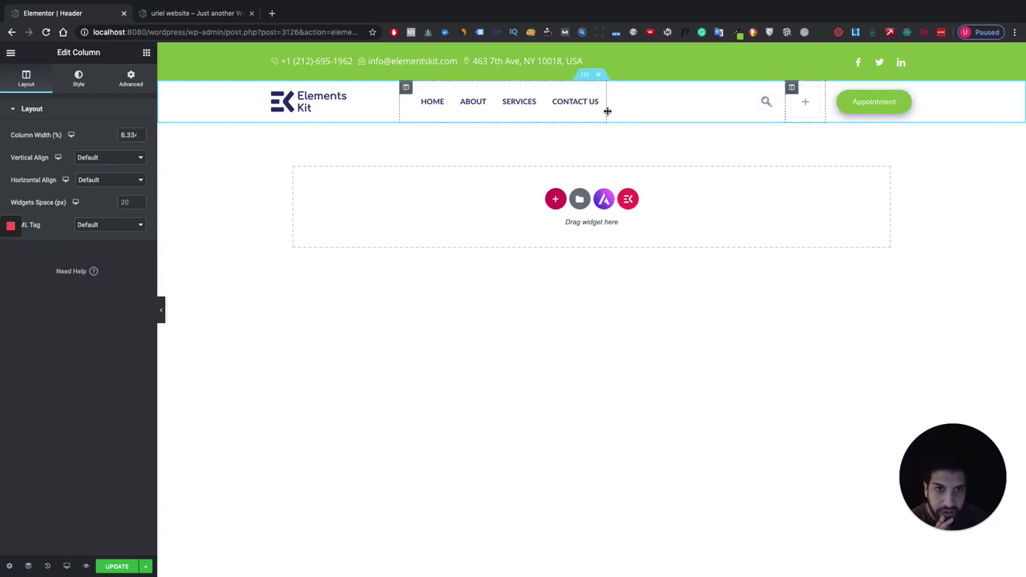
left_click_drag(609, 112, 752, 115)
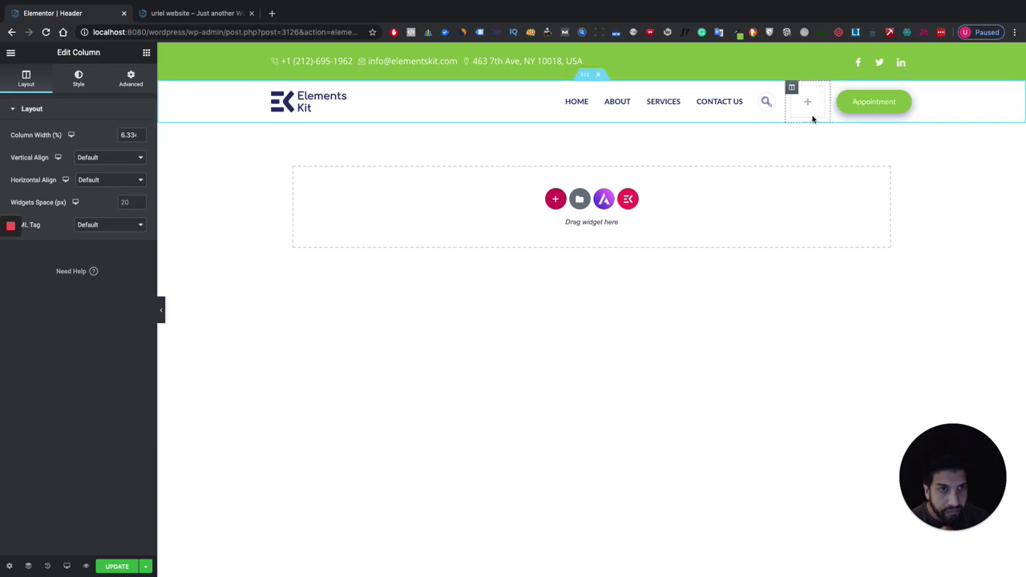
mouse_move(784, 112)
left_mouse_down()
mouse_move(802, 112)
mouse_move(762, 115)
mouse_move(771, 117)
left_mouse_up()
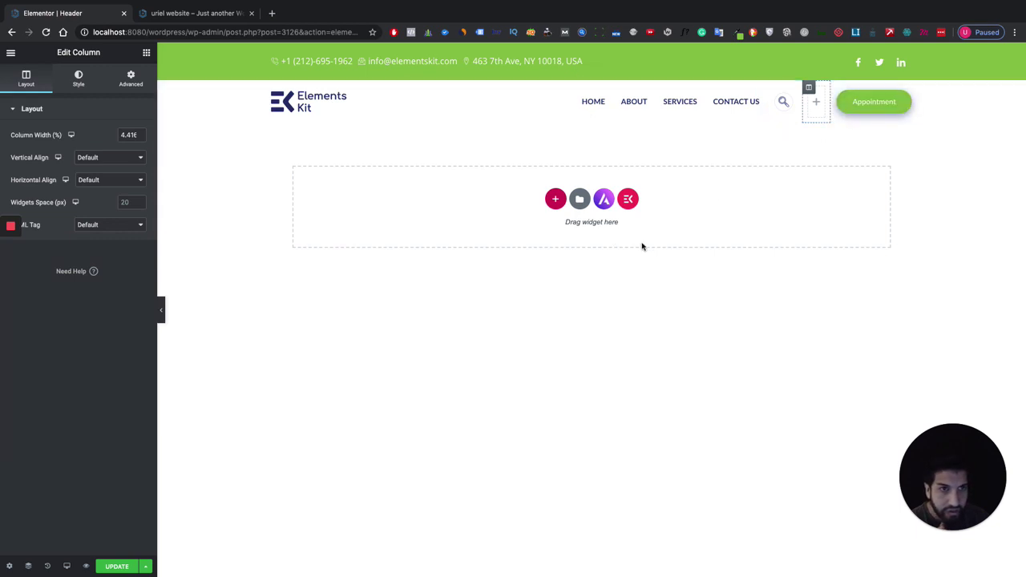
- Search the widgets for "cart" and place the Woo Menu Cart Lite widget in the empty column before the Appointment button
left_click(147, 53)
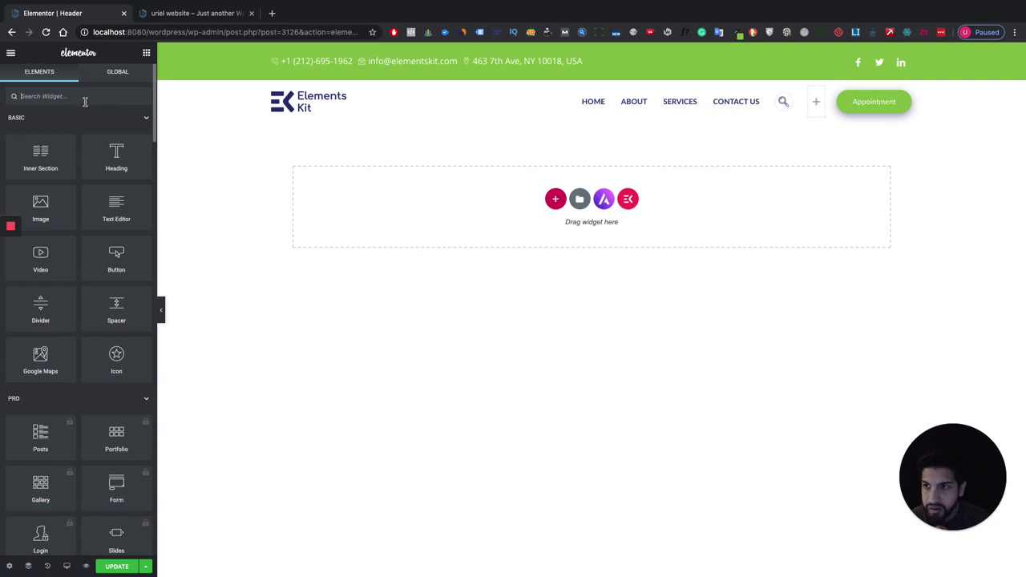
type("cat")
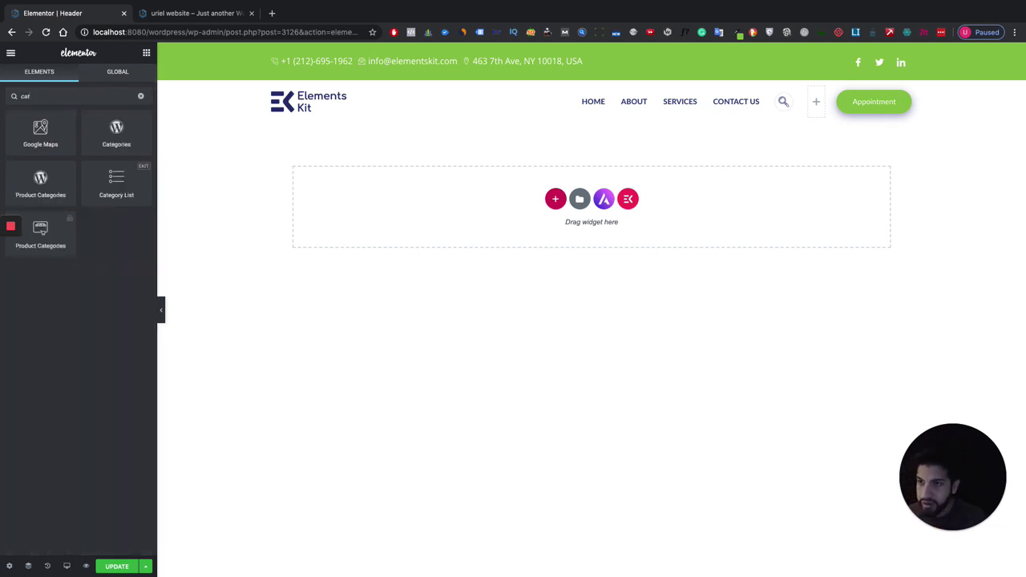
key("BackSpace")
type("rt")
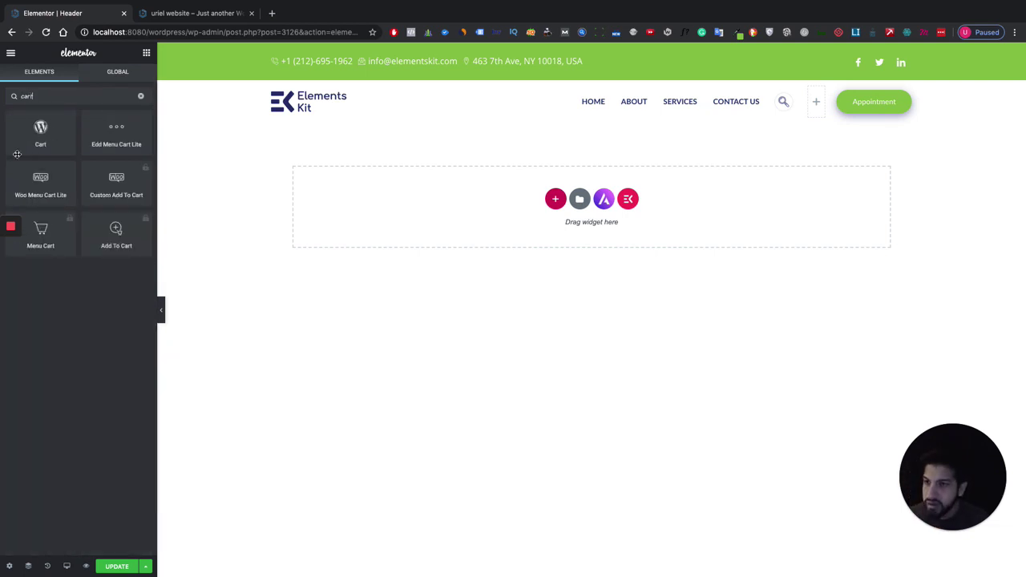
left_click_drag(25, 188, 813, 104)
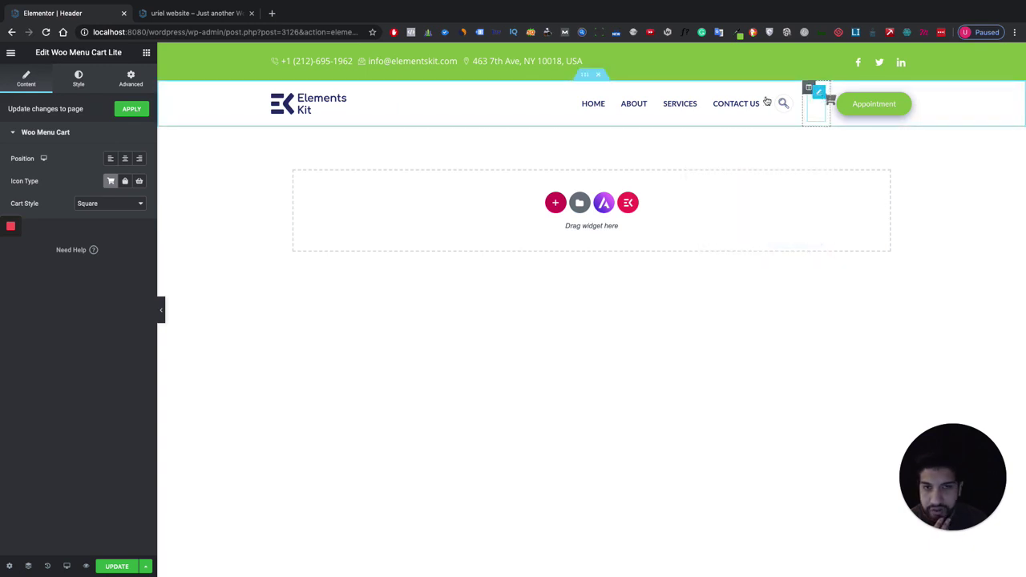
- Unlink the cart widget's margins, set the left margin to -32 px, and try a bottom margin of -14 px
left_click(133, 84)
left_click(128, 185)
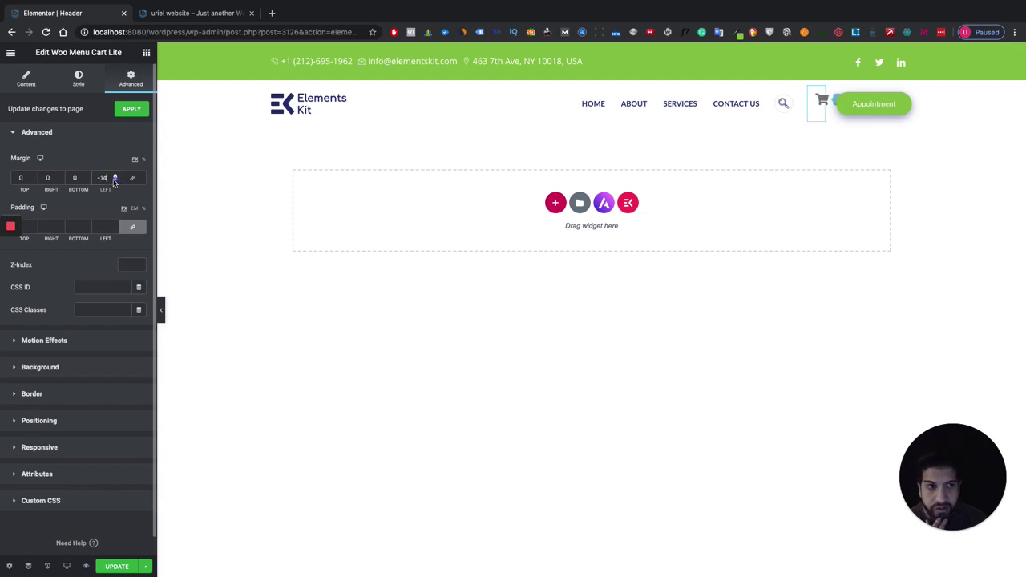
left_click(115, 181)
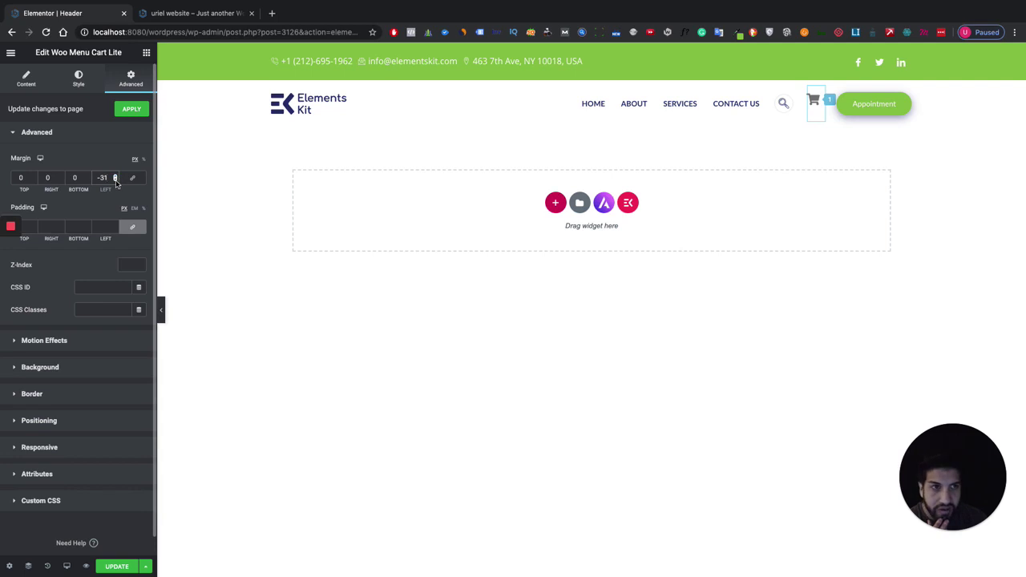
mouse_move(809, 104)
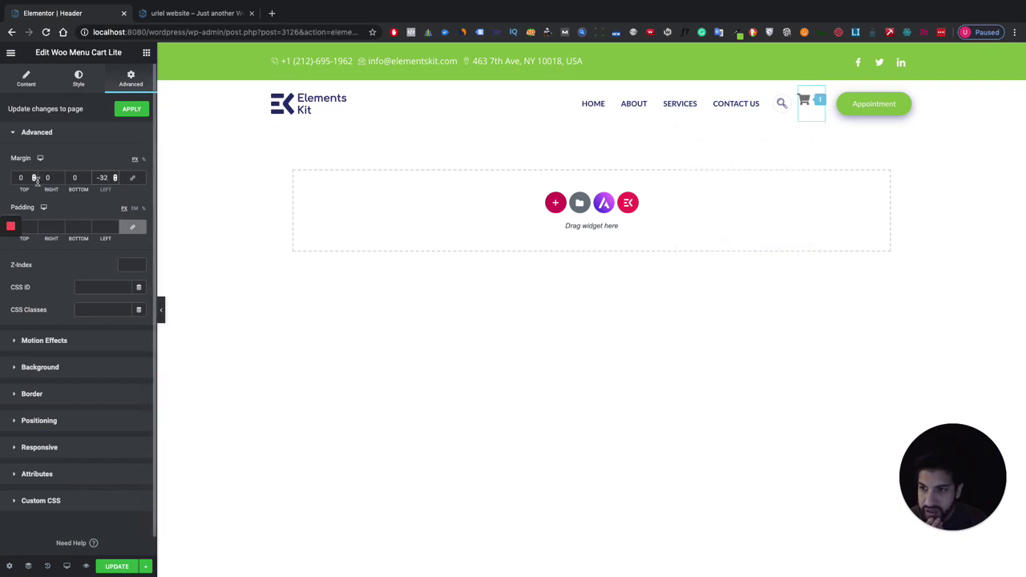
left_click(89, 181)
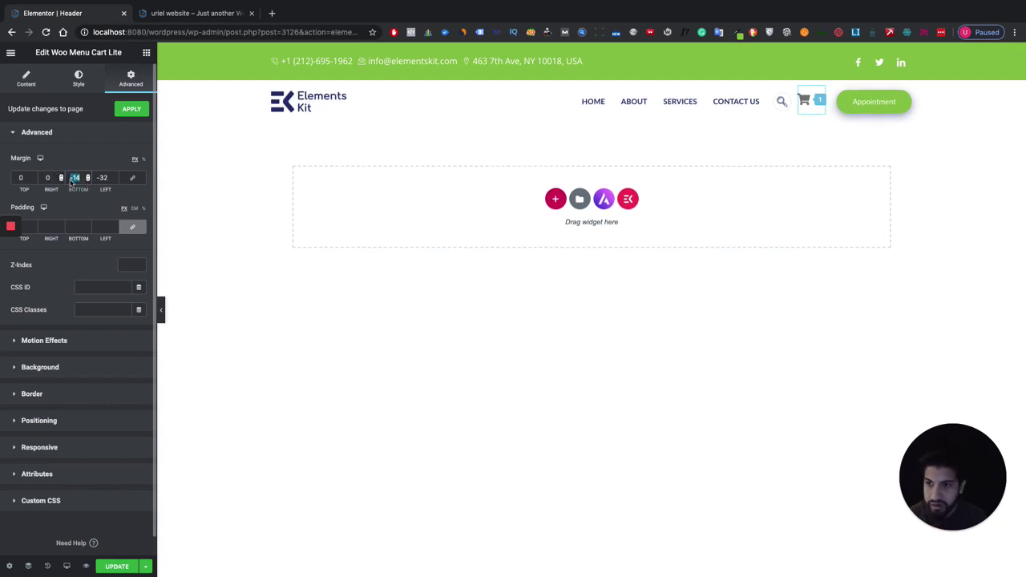
- Set the vertical alignment of the cart widget's column to Middle
left_click(800, 88)
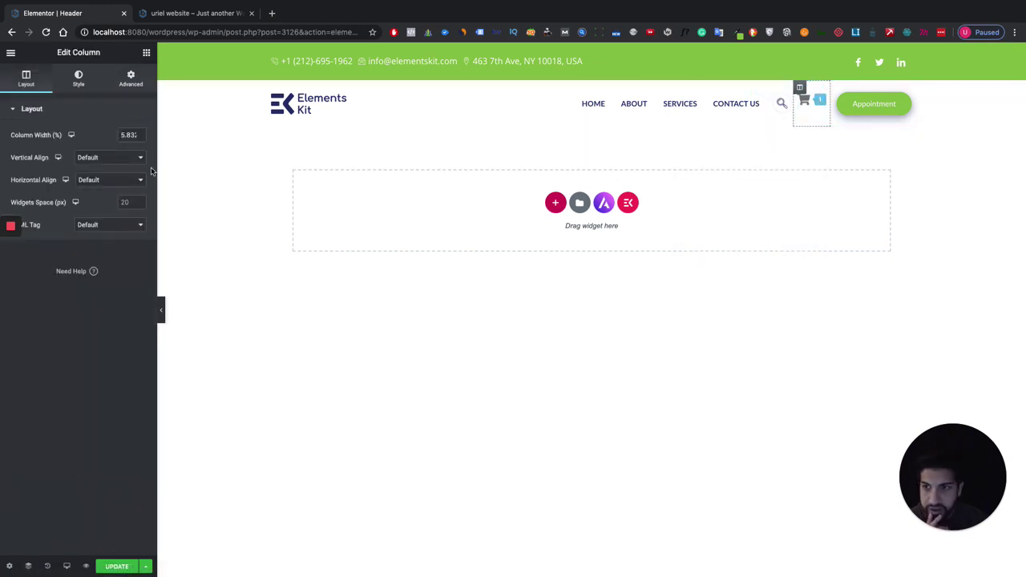
left_click(110, 157)
left_click(91, 175)
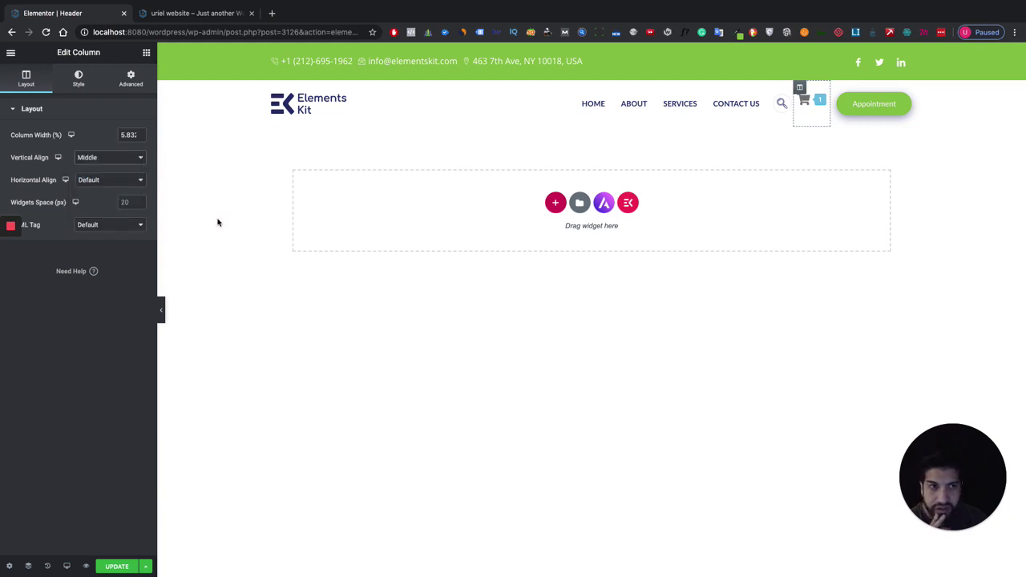
- Set the cart widget's top margin to -16 px and its bottom margin to -33 px
left_click(808, 100)
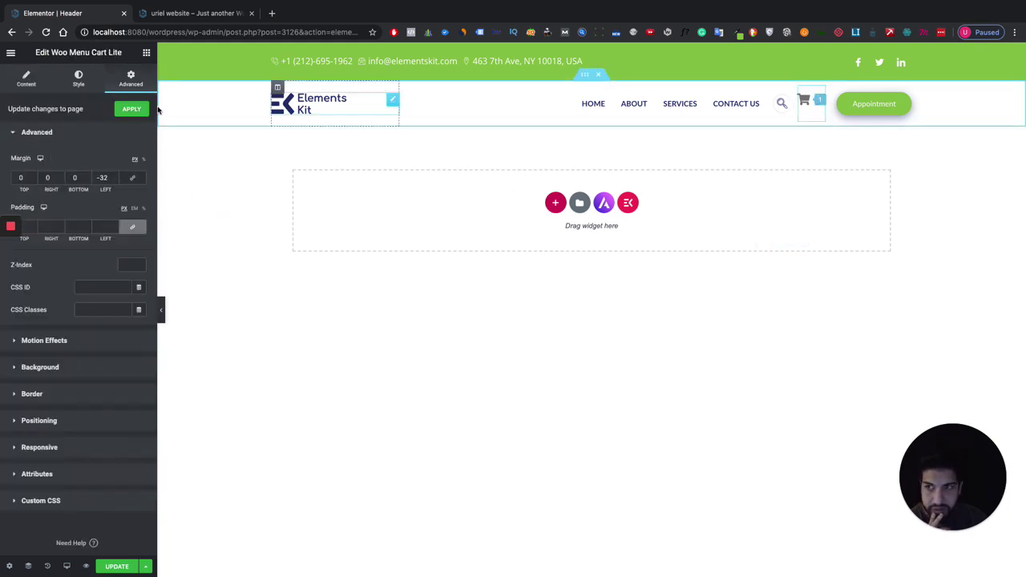
type("-15")
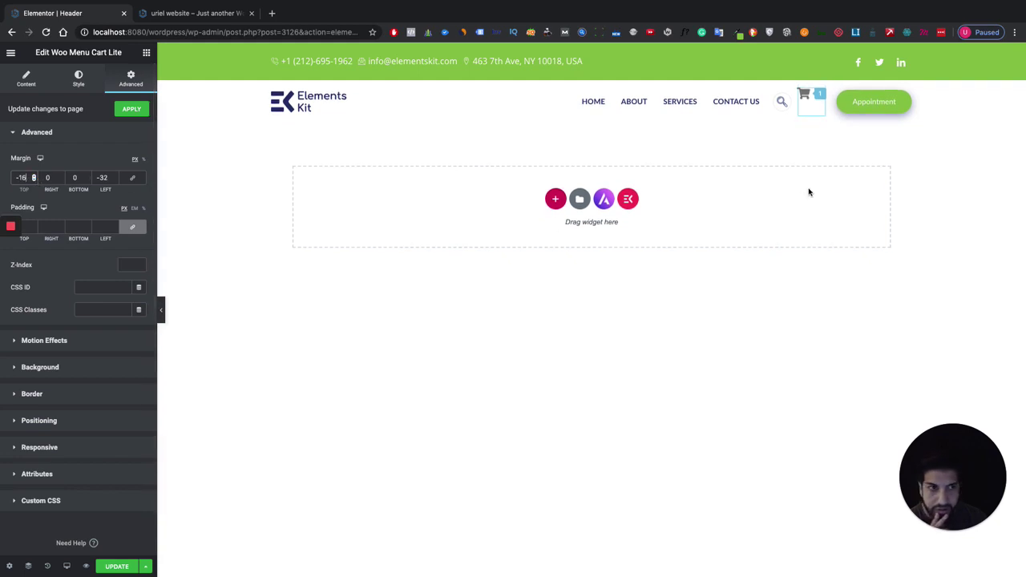
mouse_move(810, 96)
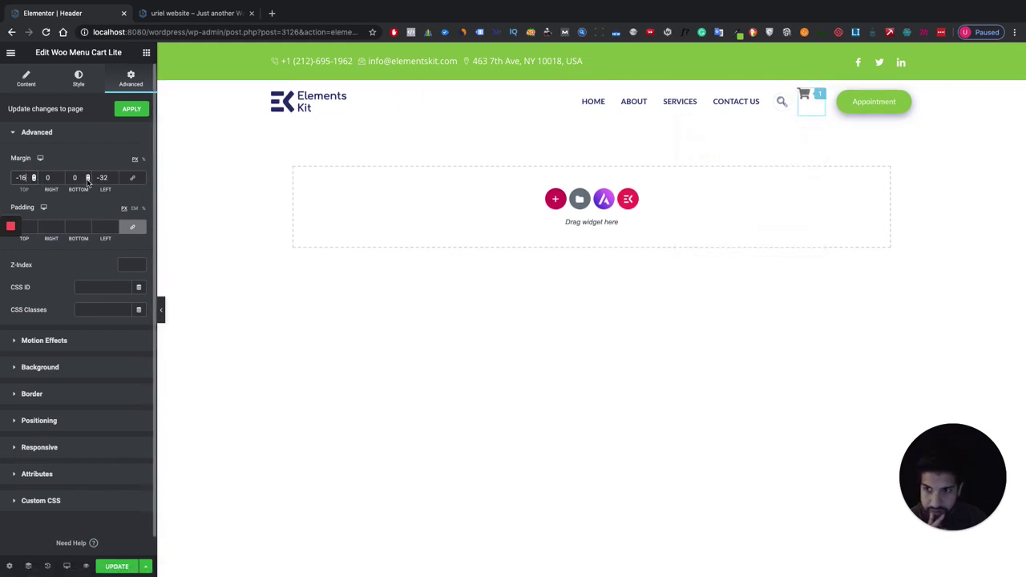
left_click(89, 182)
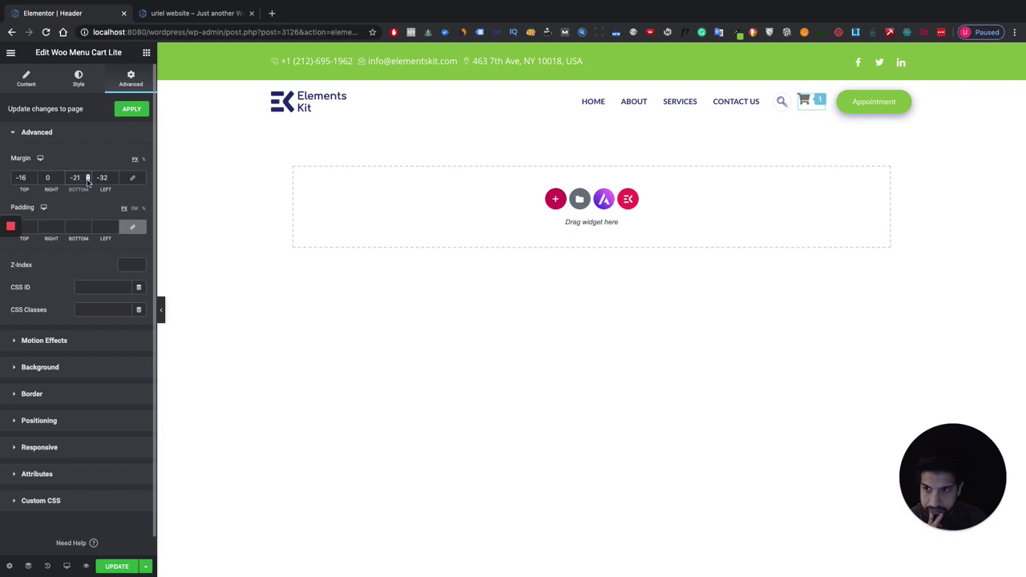
left_click(88, 182)
left_click(88, 182)
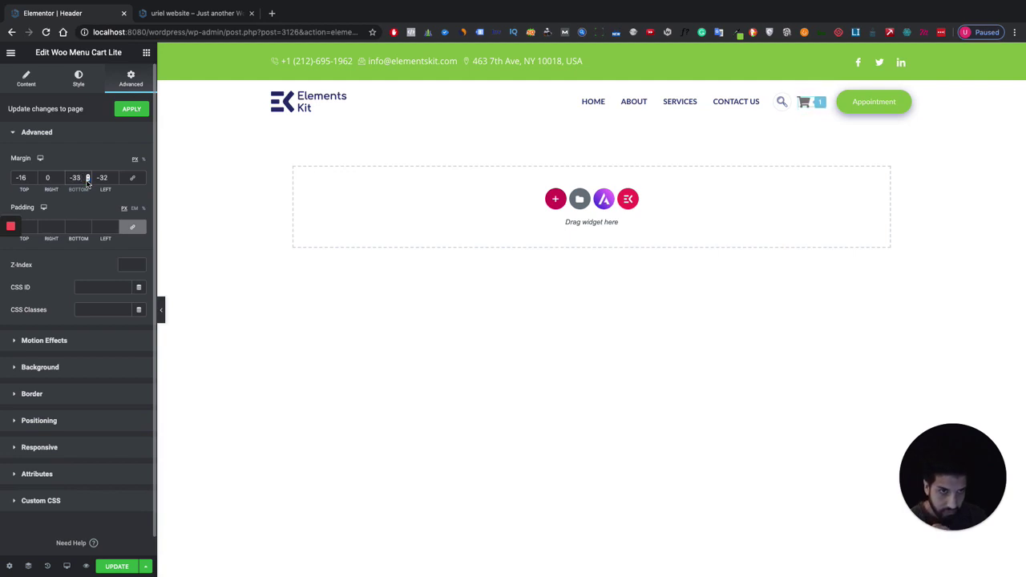
mouse_move(801, 108)
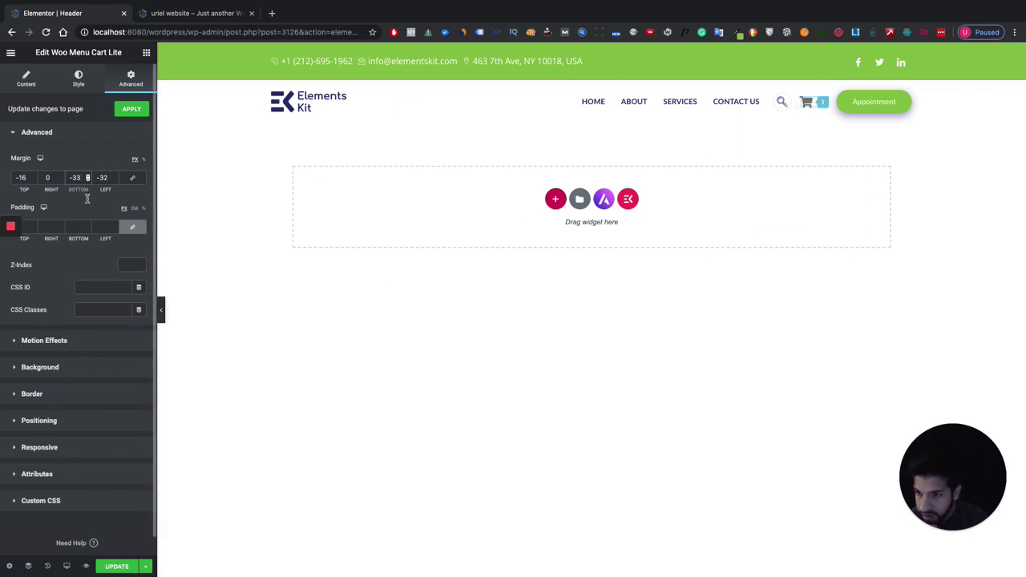
- Set the background colour of the cart widget's quantity badge to a light red
left_click(78, 78)
left_click(54, 295)
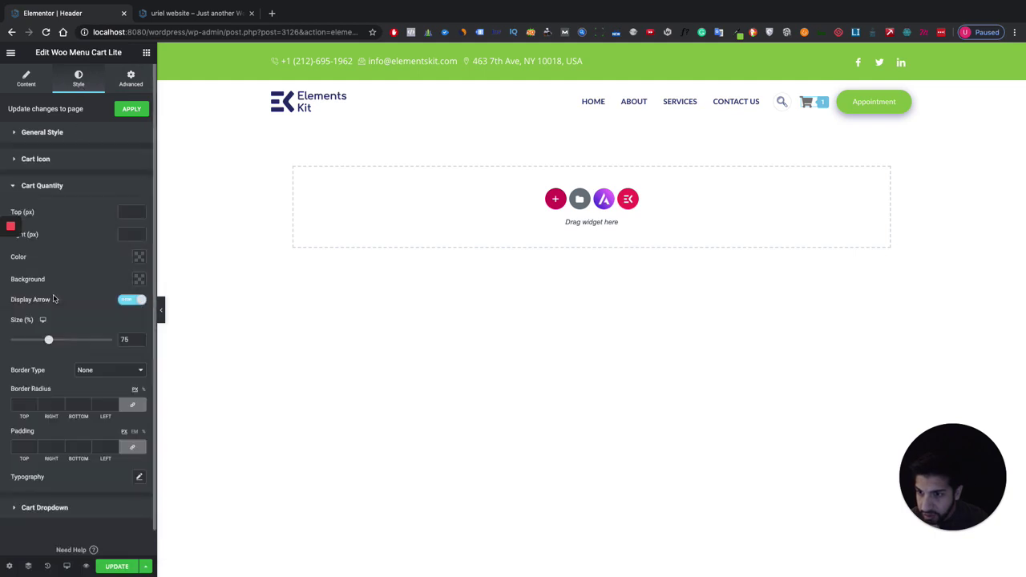
left_click(139, 279)
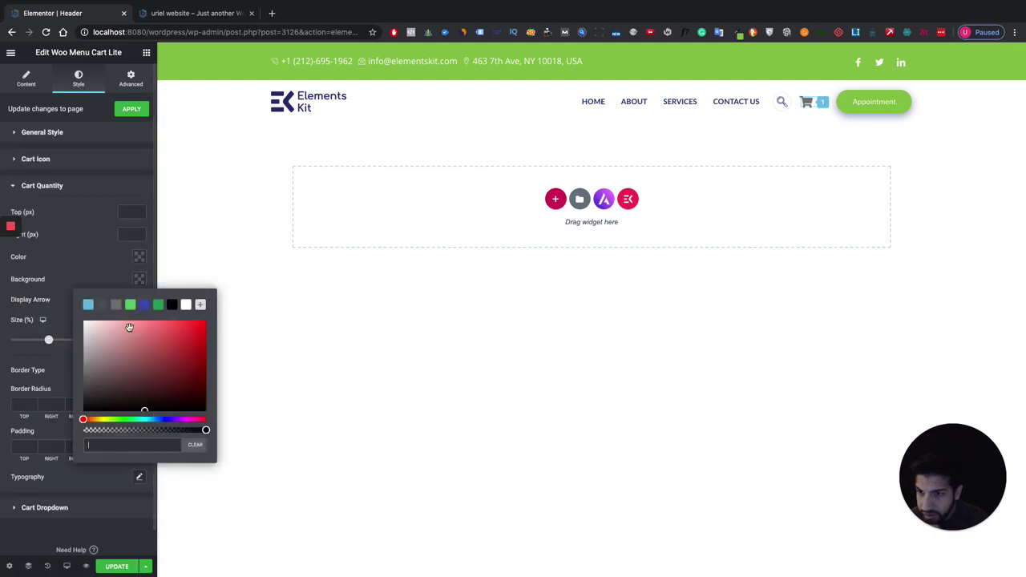
left_click(189, 329)
left_click(160, 327)
mouse_move(160, 328)
left_mouse_down()
mouse_move(149, 327)
mouse_move(202, 323)
mouse_move(154, 320)
left_mouse_up()
left_click(108, 264)
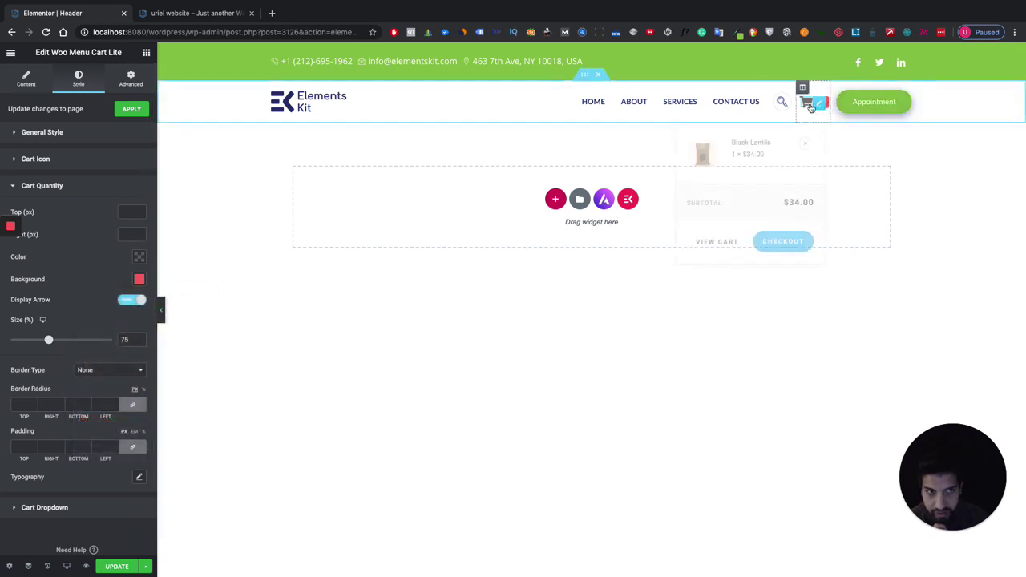
- Set the cart icon's normal colour to the darker grey #626262 and check the cart dropdown in the header
left_click(36, 161)
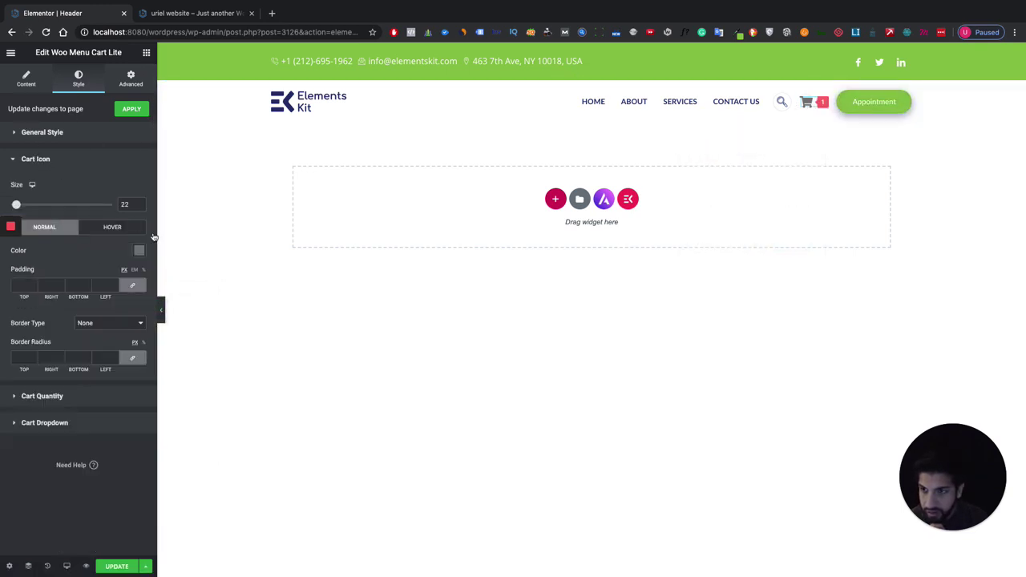
left_click(139, 250)
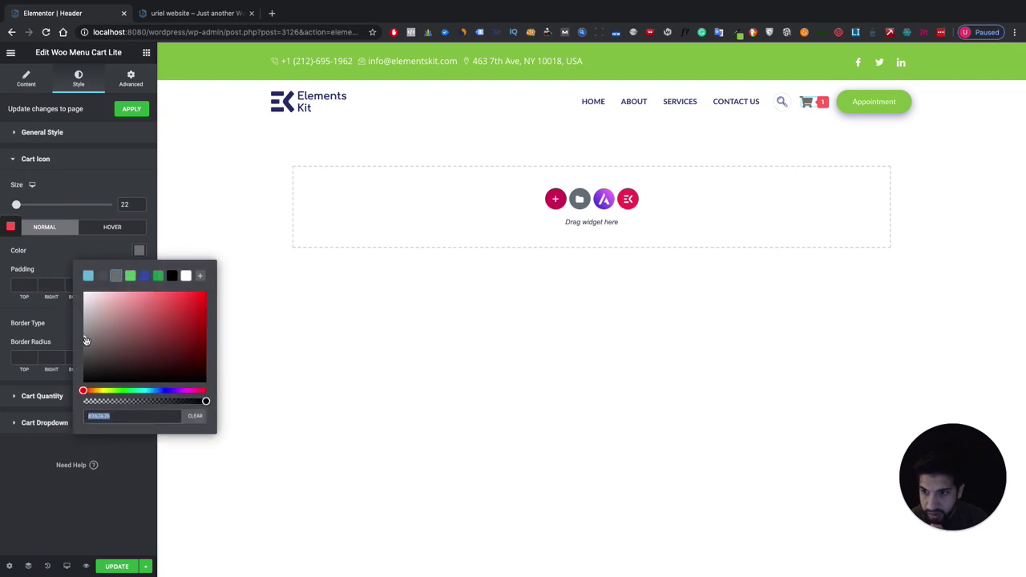
mouse_move(84, 338)
left_mouse_down()
mouse_move(81, 383)
mouse_move(62, 379)
mouse_move(50, 350)
left_mouse_up()
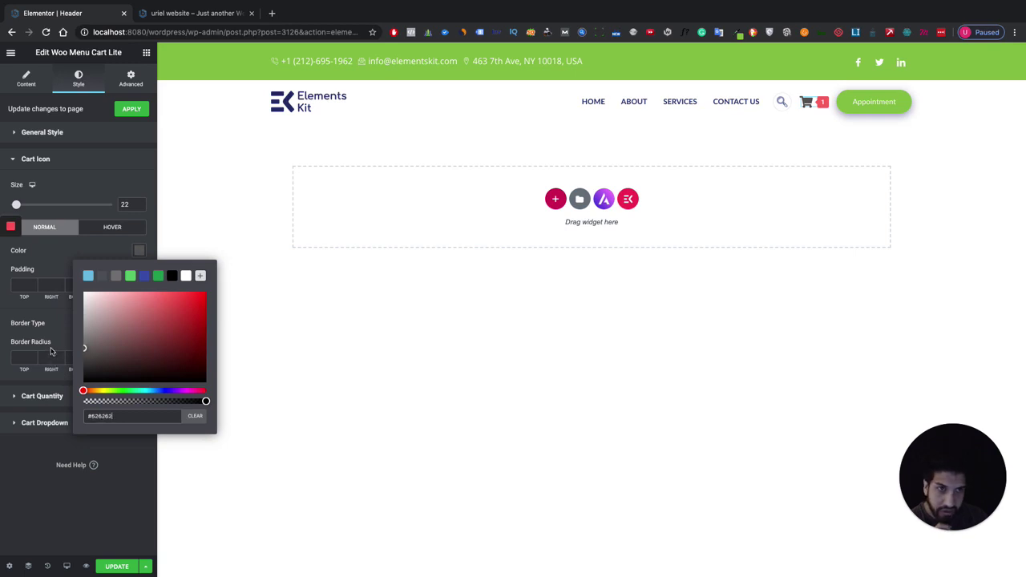
left_click(56, 483)
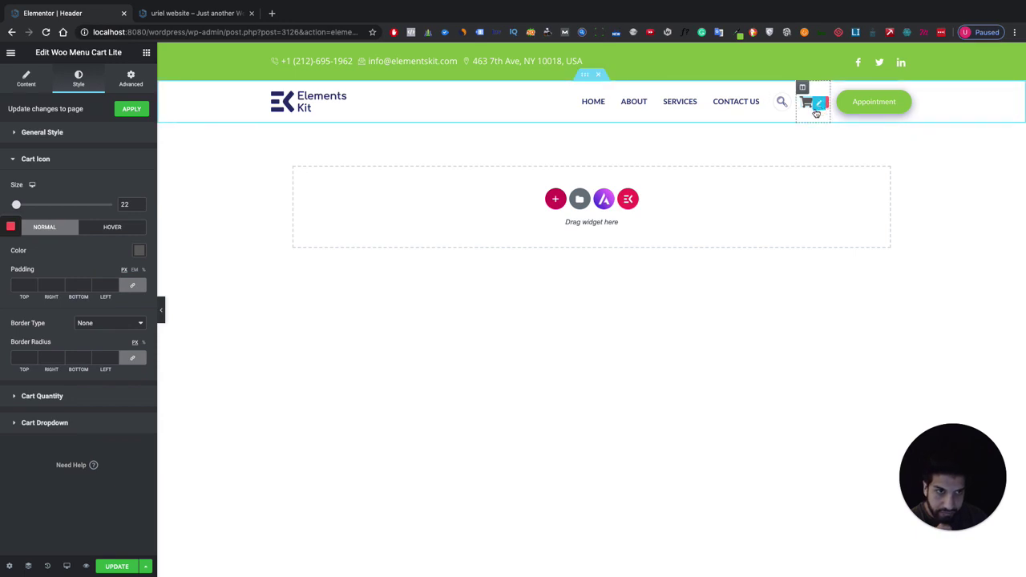
mouse_move(816, 113)
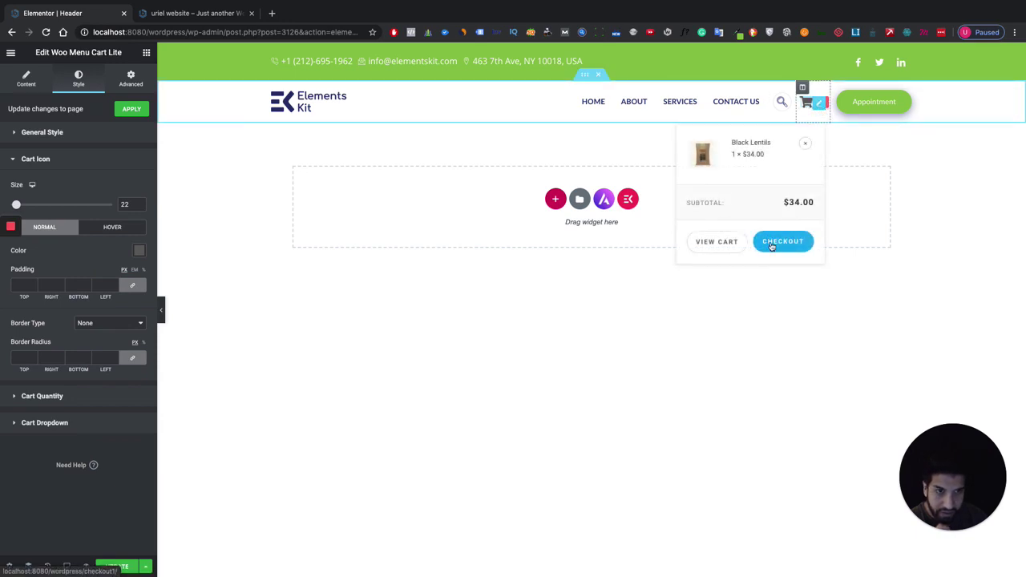
- Set the normal background colour of the checkout button in the cart dropdown to the green #8bc349
left_click(357, 396)
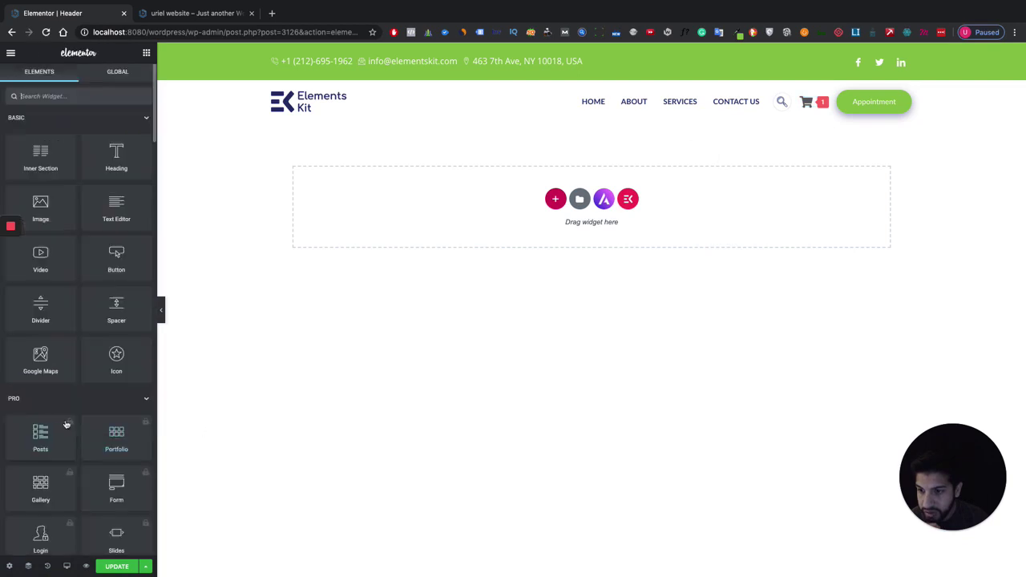
left_click(822, 106)
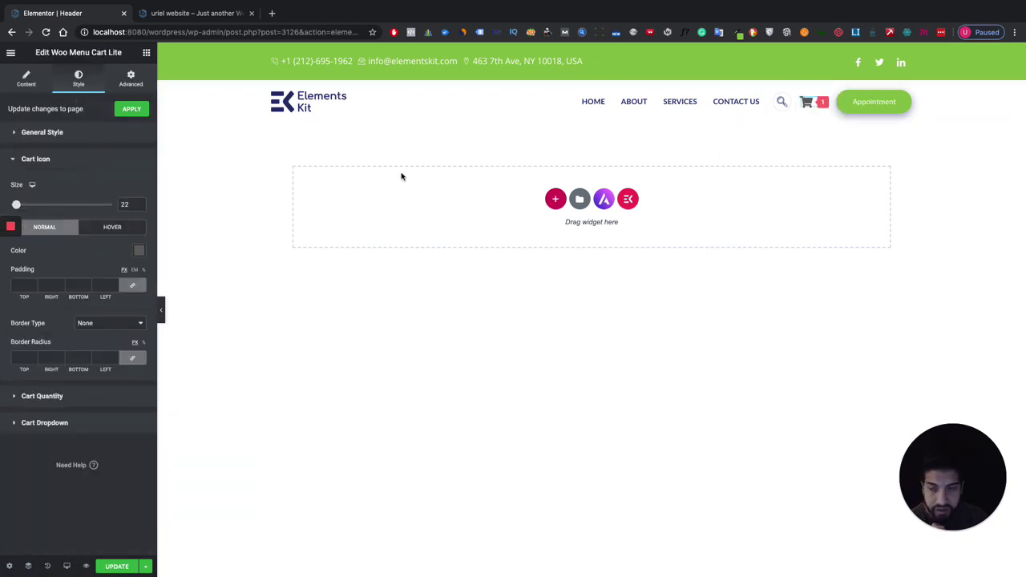
left_click(87, 418)
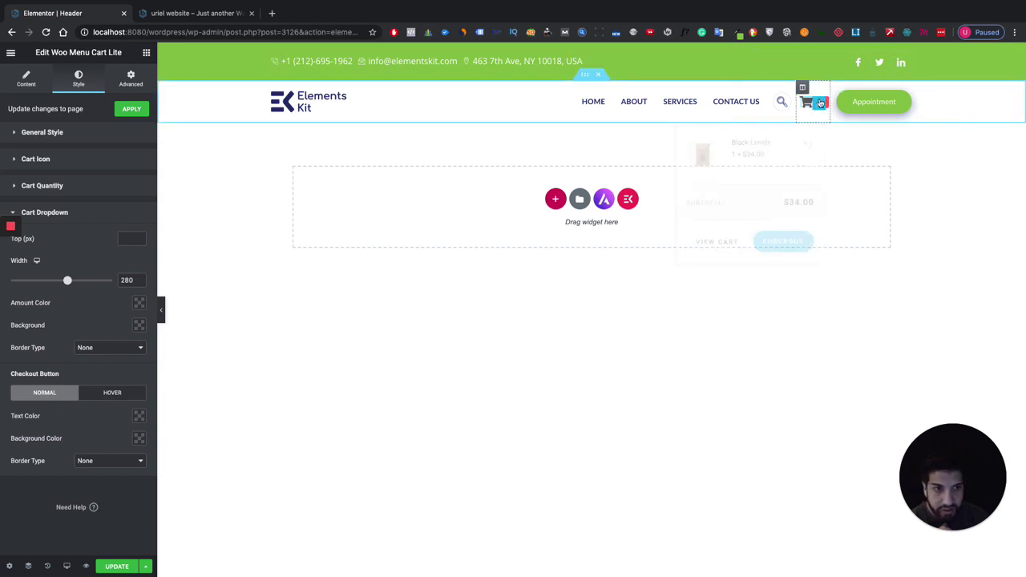
left_click(139, 439)
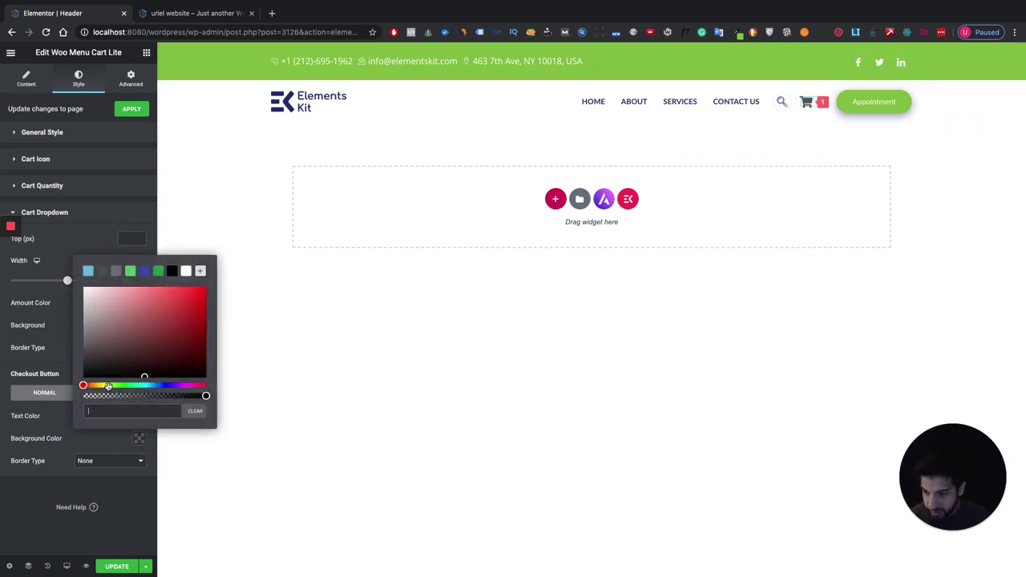
type("#8bc349")
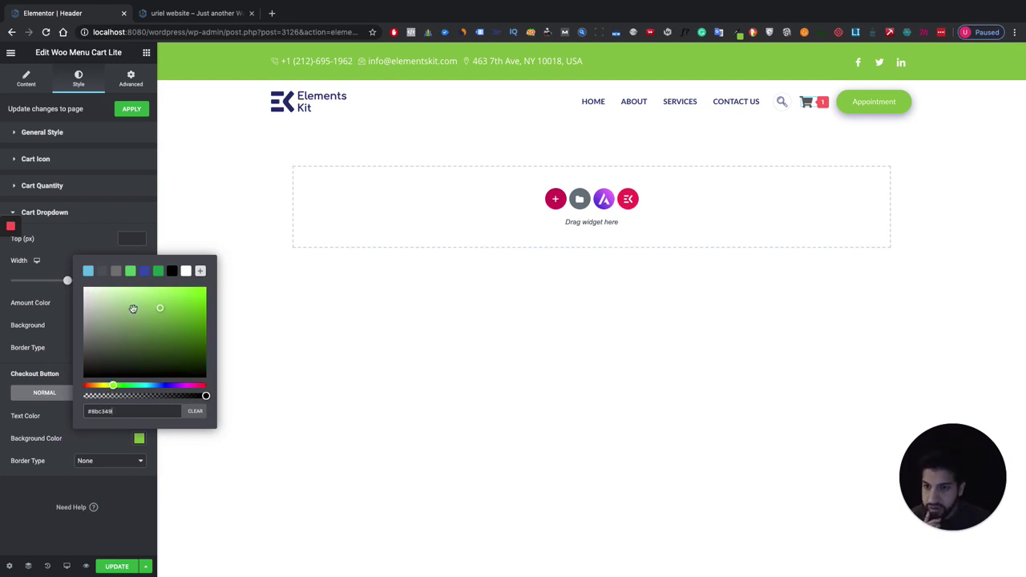
- Save the green #8bc349 as a colour swatch, put it first in the palette, and check the cart dropdown
left_click(200, 271)
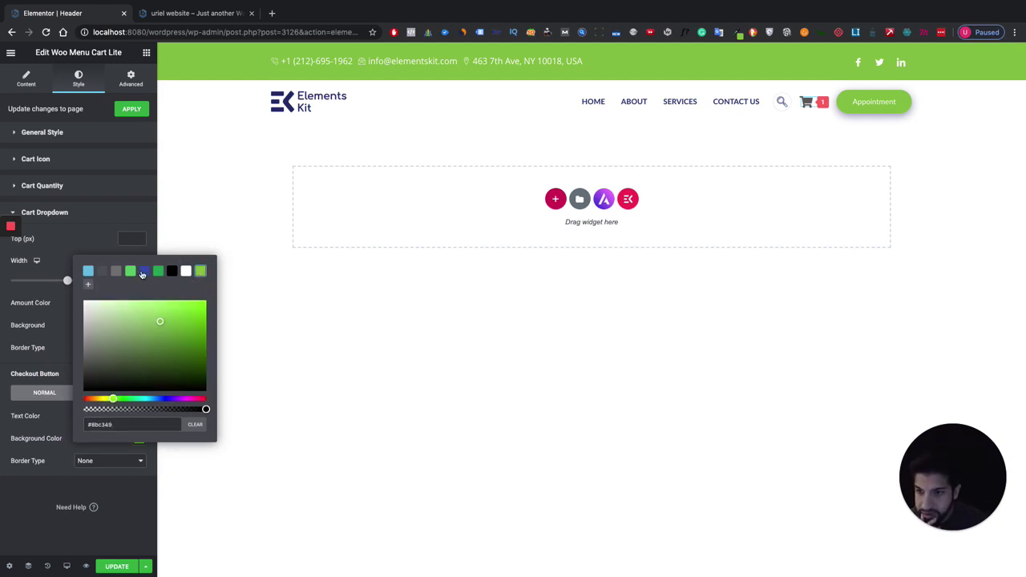
left_click_drag(200, 271, 88, 272)
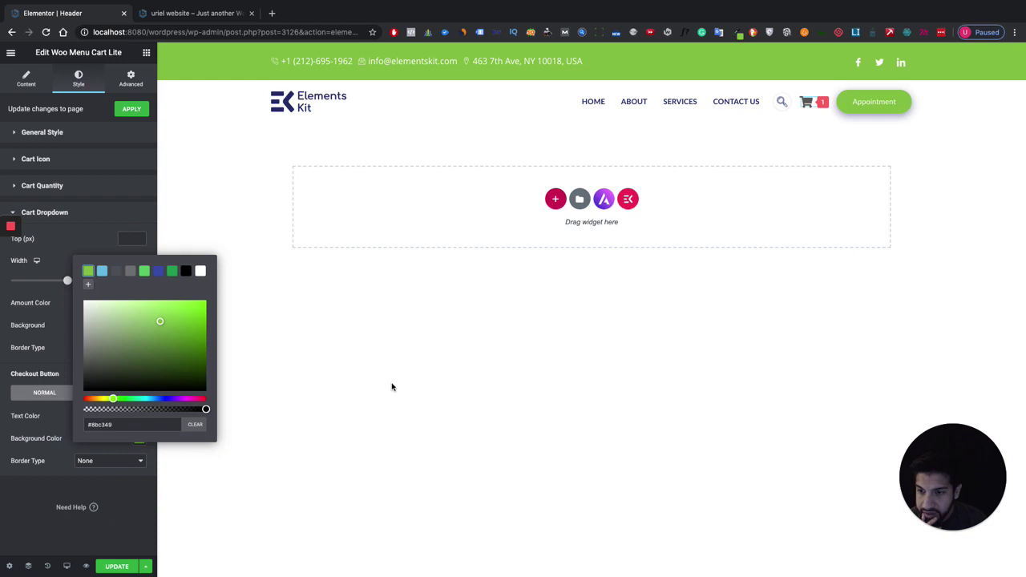
left_click(392, 387)
mouse_move(808, 107)
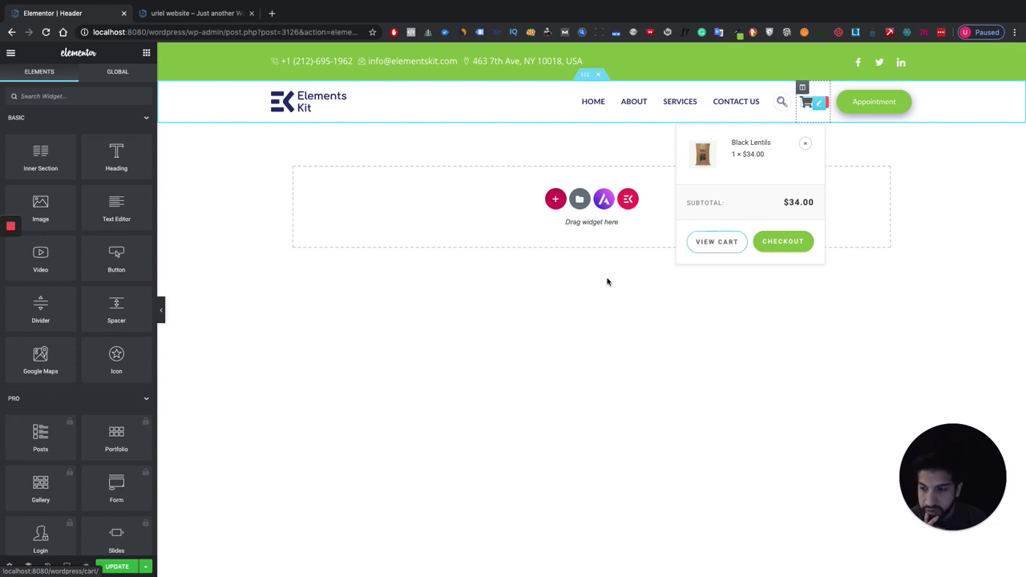
- Reopen the cart widget's settings, show the checkout button's hover styling and check the cart dropdown in the header
left_click(816, 107)
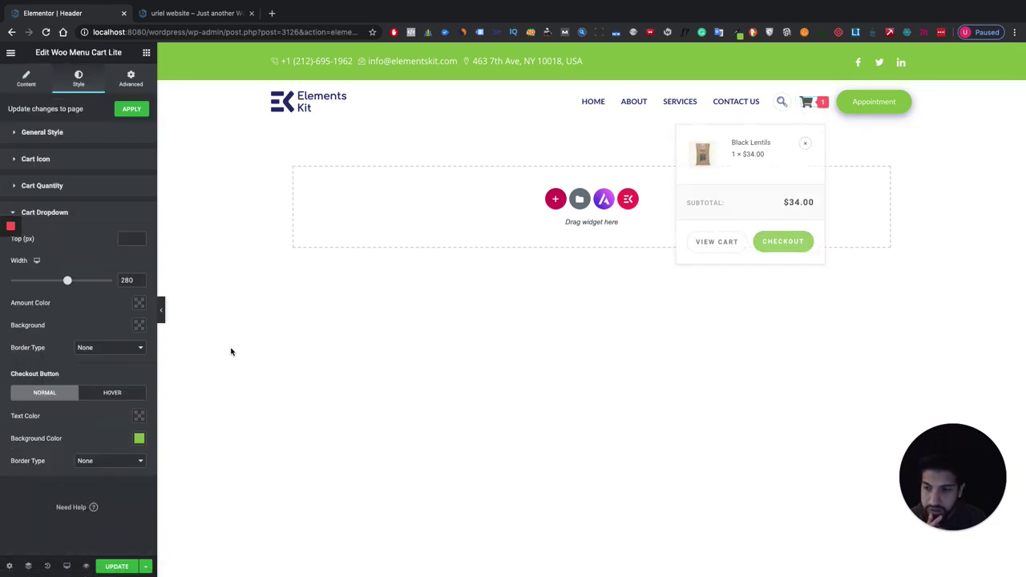
left_click(113, 394)
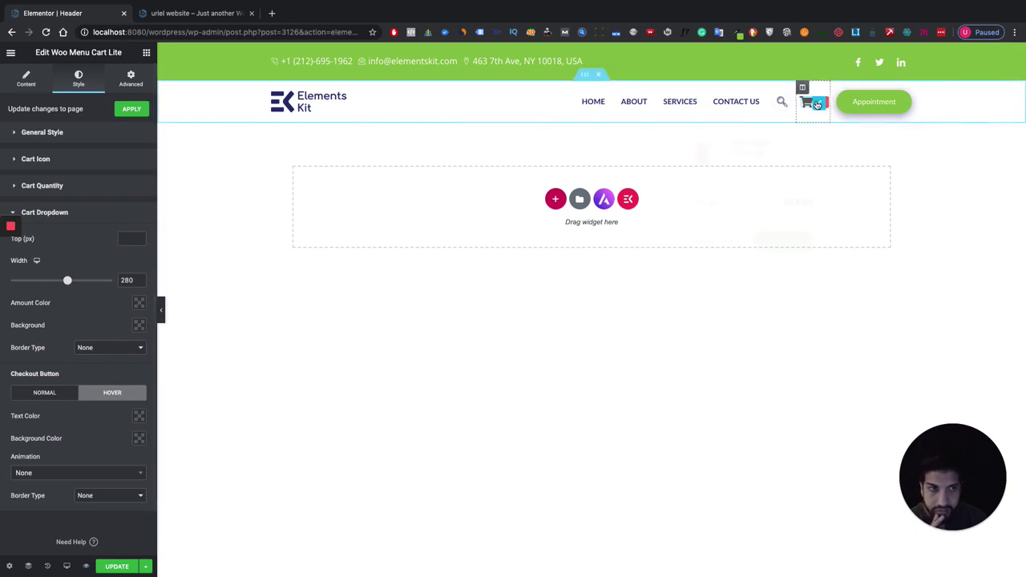
mouse_move(808, 107)
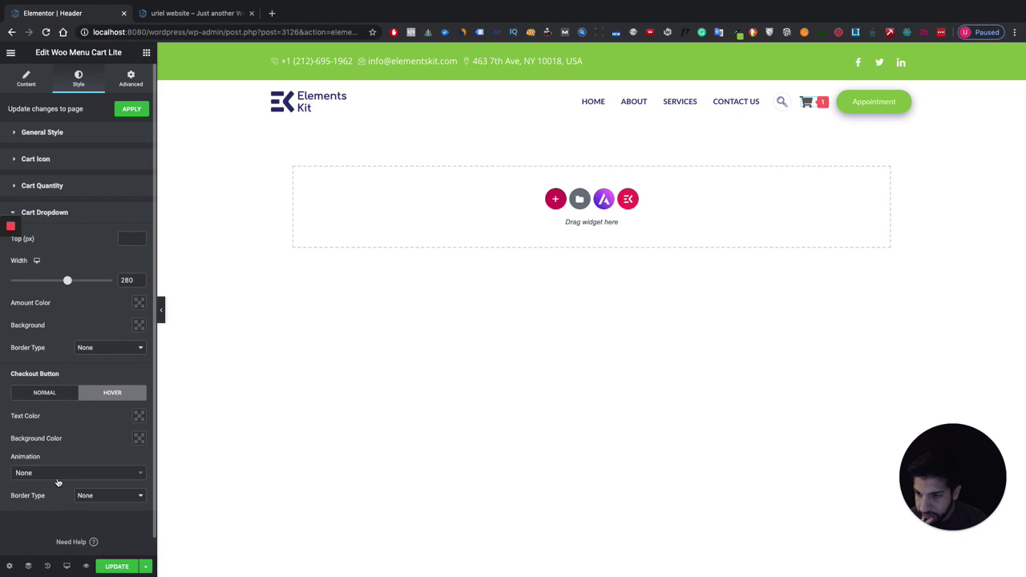
- Try a solid border in the red #C25C5C around the cart dropdown and reset its border type to None
left_click(90, 348)
left_click(88, 358)
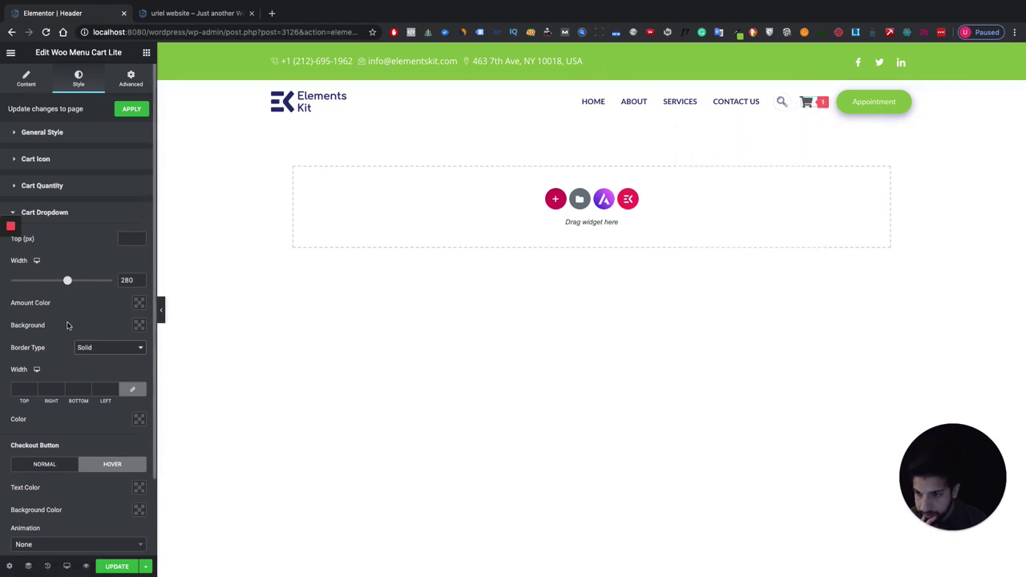
left_click(140, 419)
left_click(147, 303)
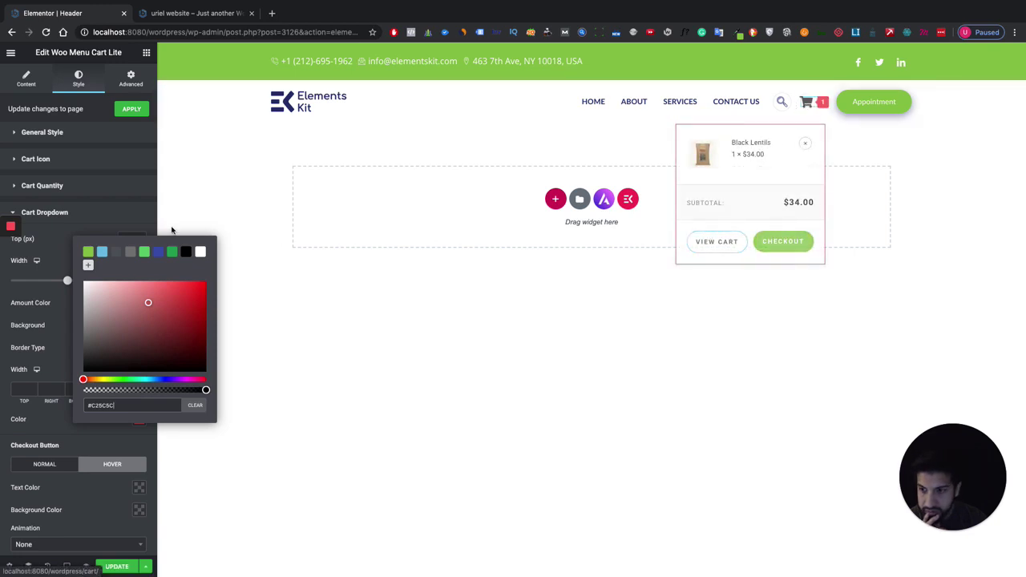
left_click(88, 215)
left_click(89, 214)
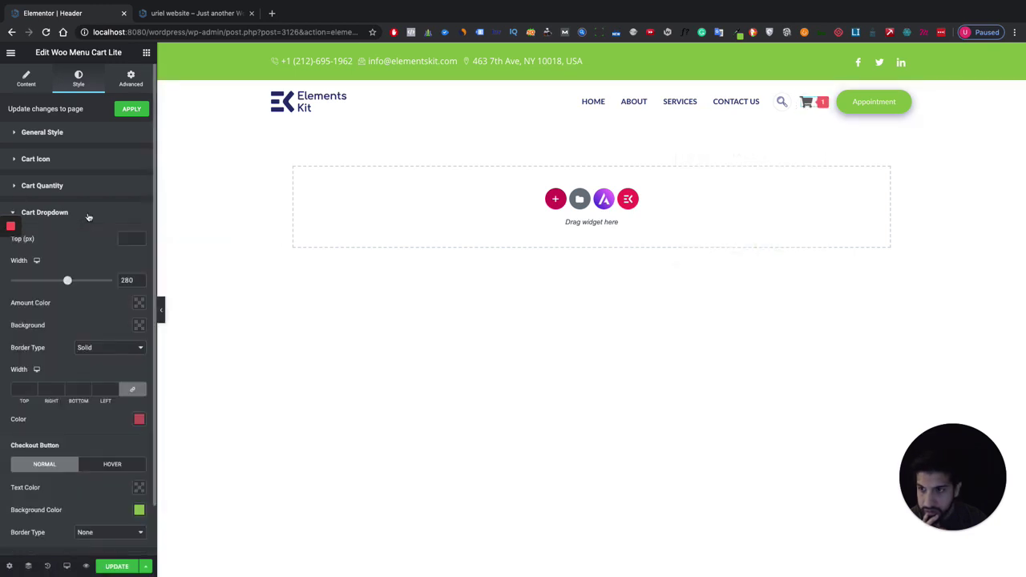
scroll(129, 363, "down", 2)
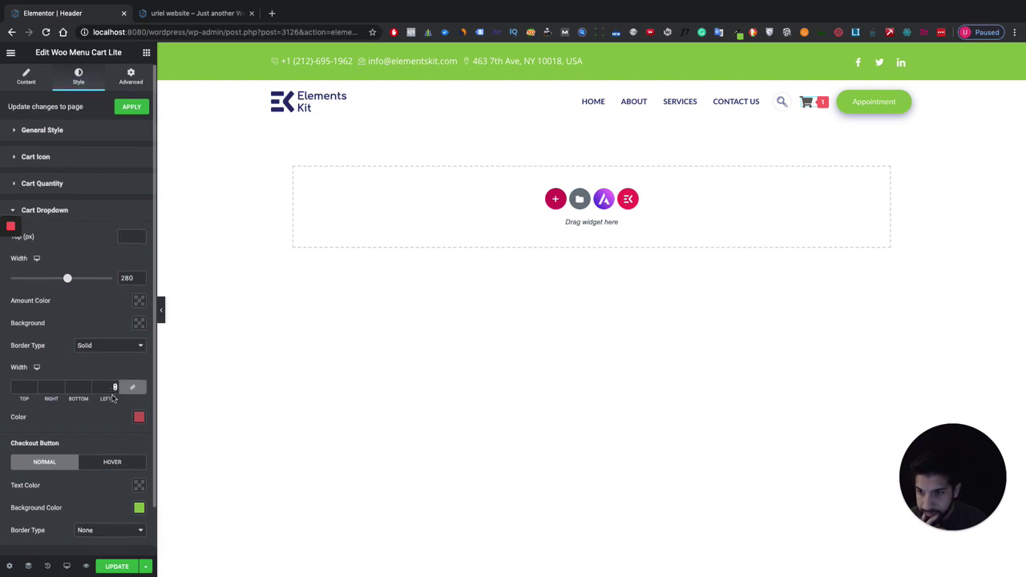
left_click(115, 294)
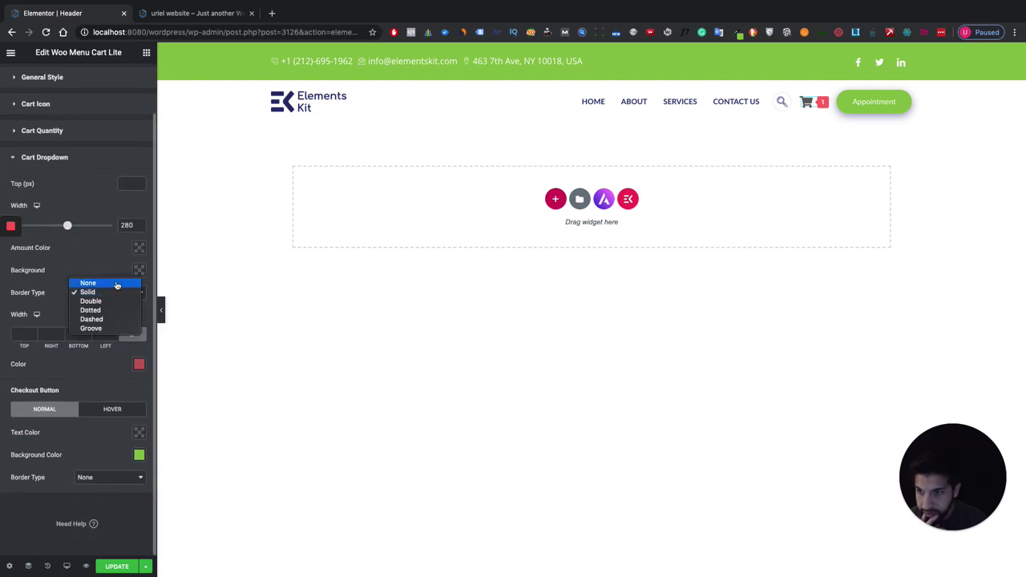
left_click(114, 283)
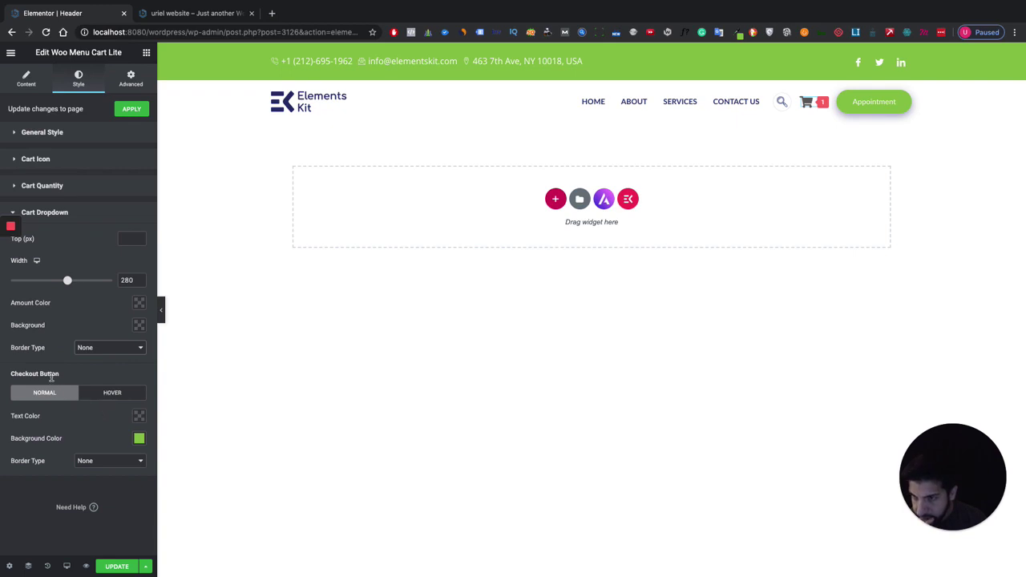
- Look through the animation and background colour options for the checkout button's hover state
left_click(103, 397)
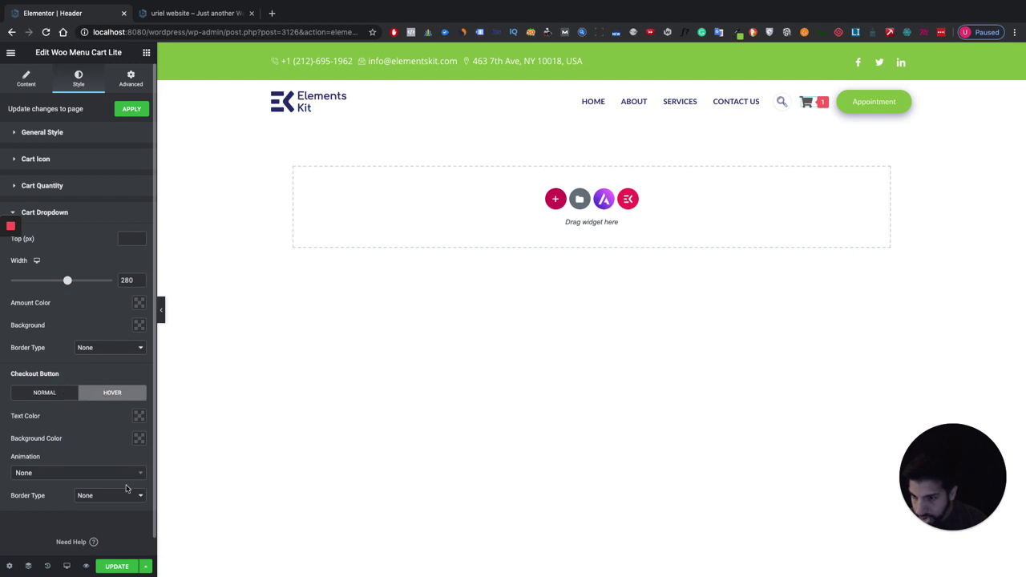
scroll(117, 453, "down", 1)
left_click(100, 455)
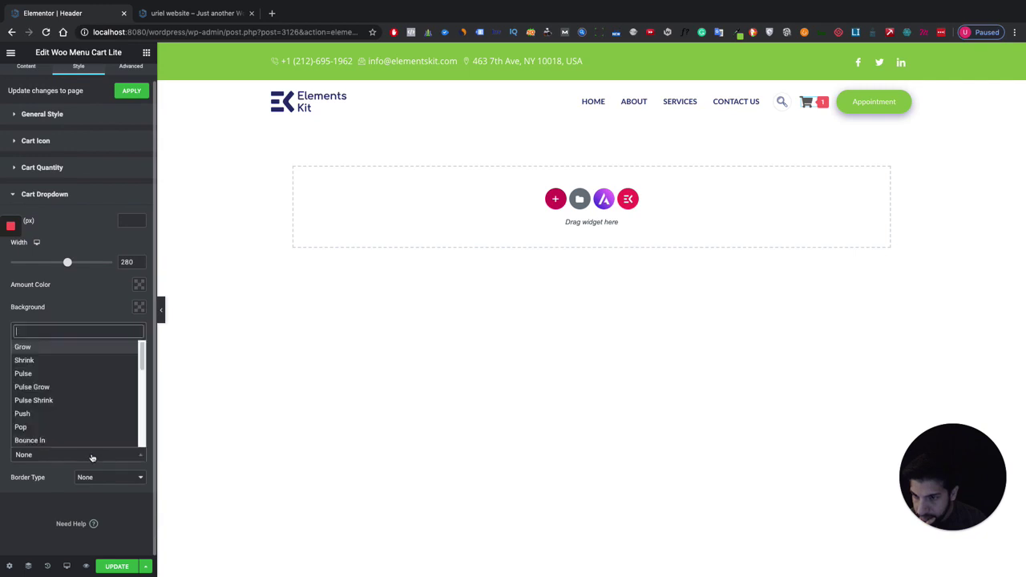
left_click(47, 481)
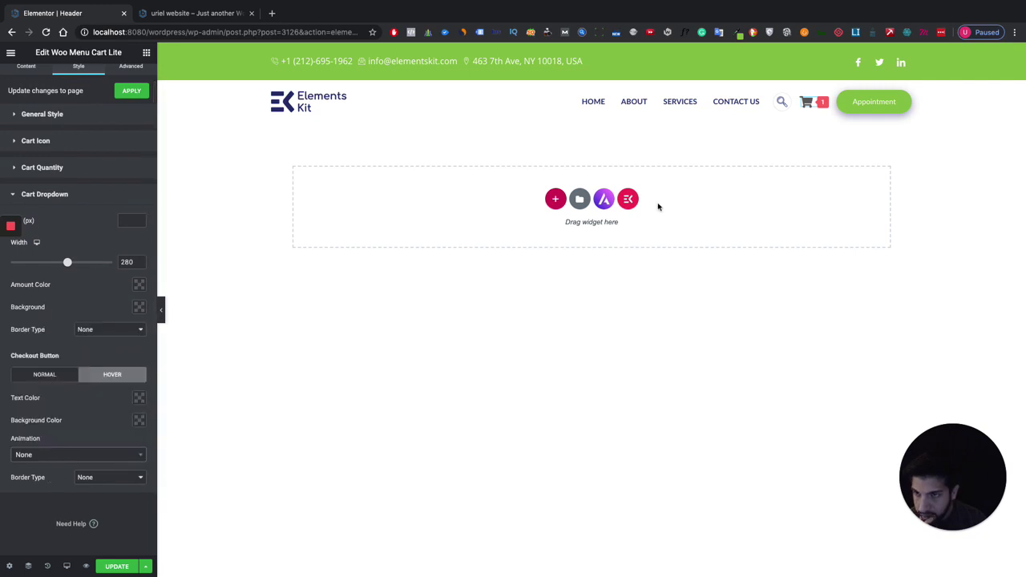
left_click(137, 423)
left_click(87, 445)
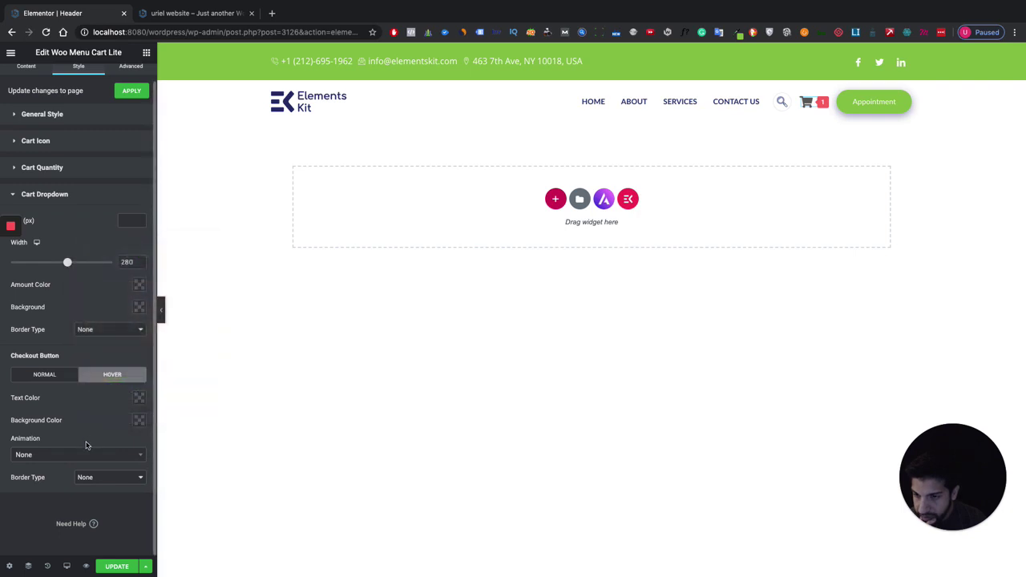
- Try a solid 1 px border in the green #8BC349 on the checkout button's hover state and check the dropdown
left_click(99, 481)
left_click(93, 487)
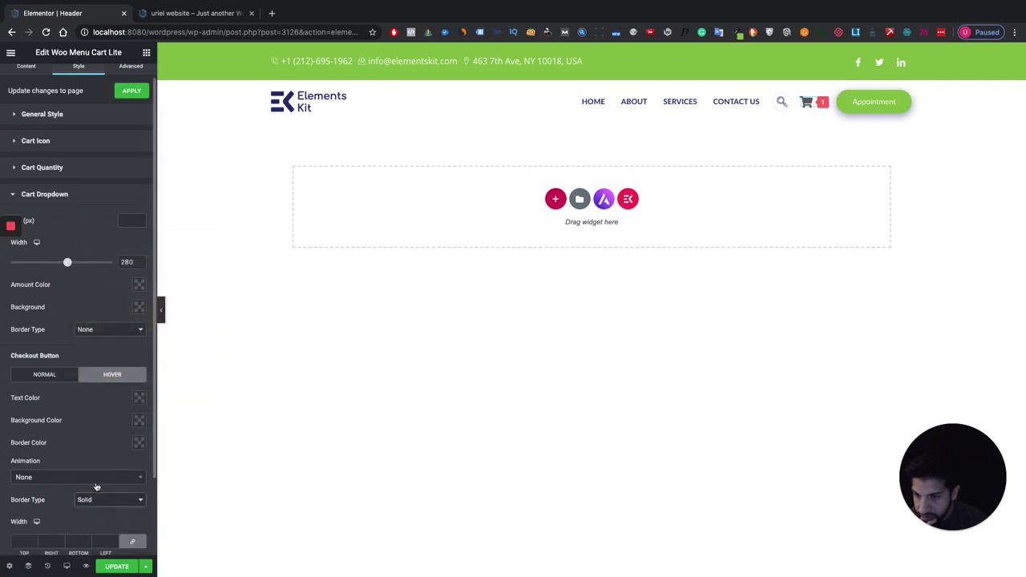
scroll(96, 490, "down", 2)
left_click(139, 478)
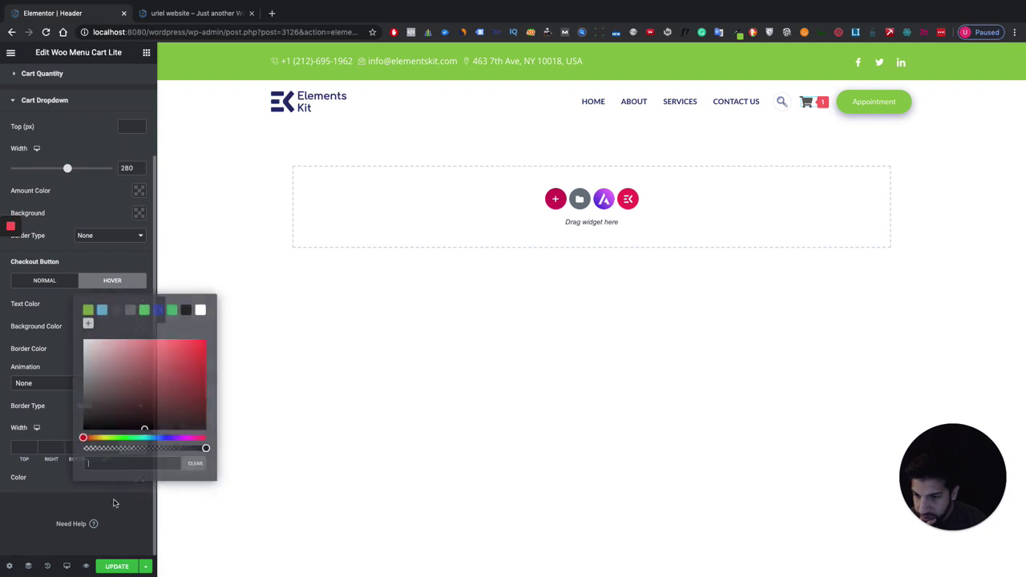
left_click_drag(167, 385, 84, 365)
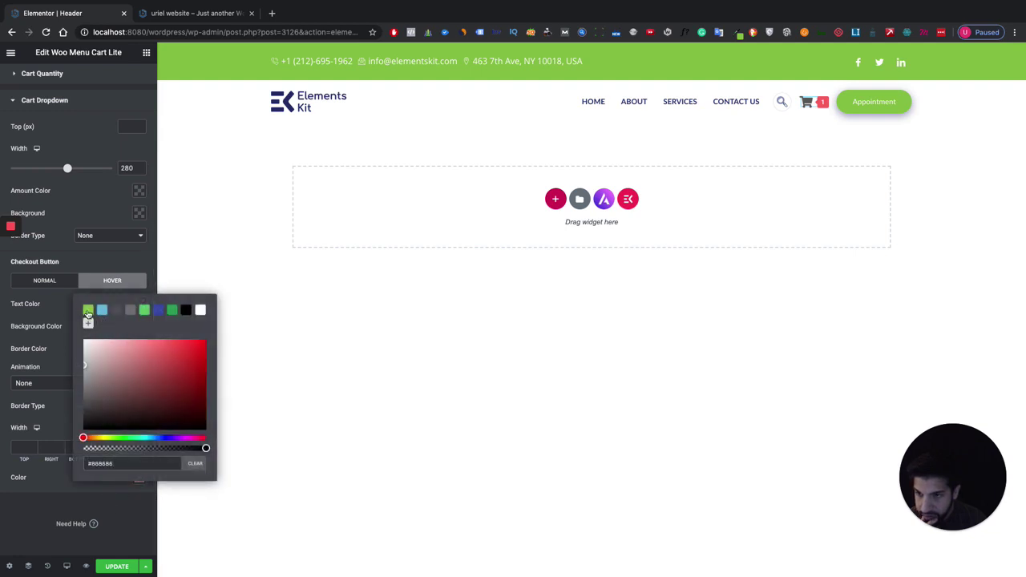
left_click(88, 310)
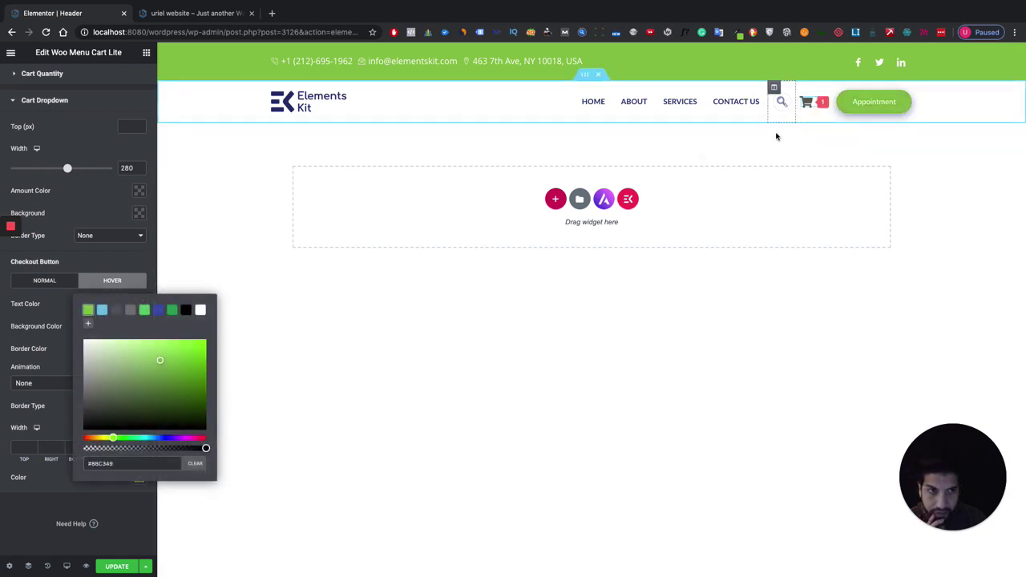
mouse_move(807, 107)
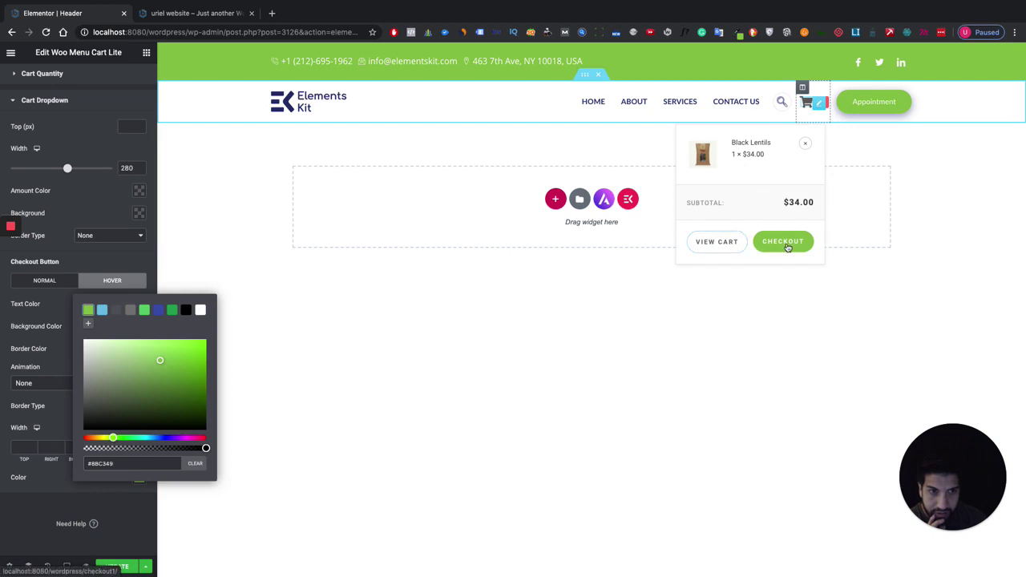
left_click(69, 490)
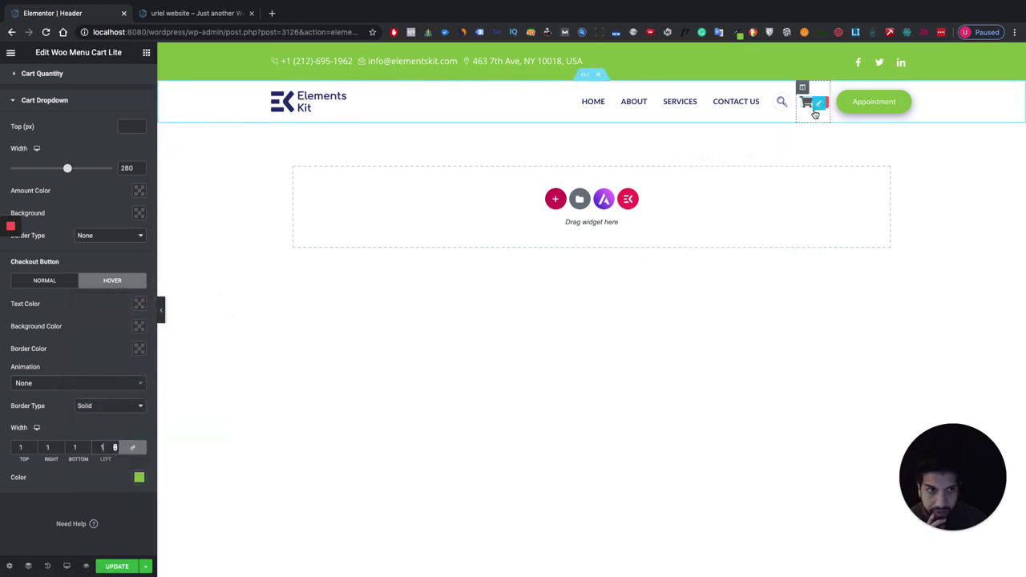
mouse_move(809, 108)
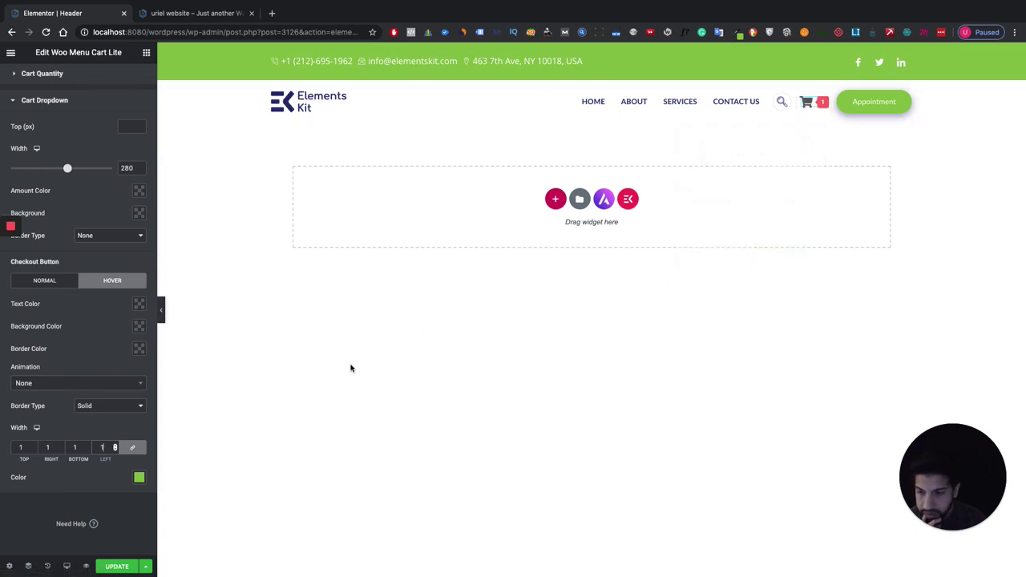
- Reset the border type of the checkout button's hover state to None and check the cart dropdown
scroll(82, 377, "up", 2)
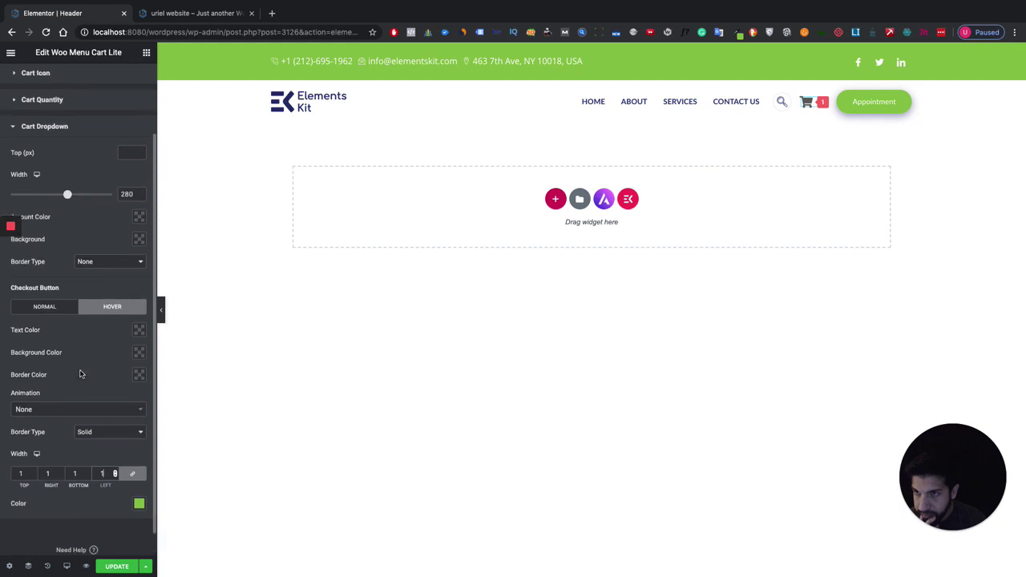
scroll(91, 375, "down", 1)
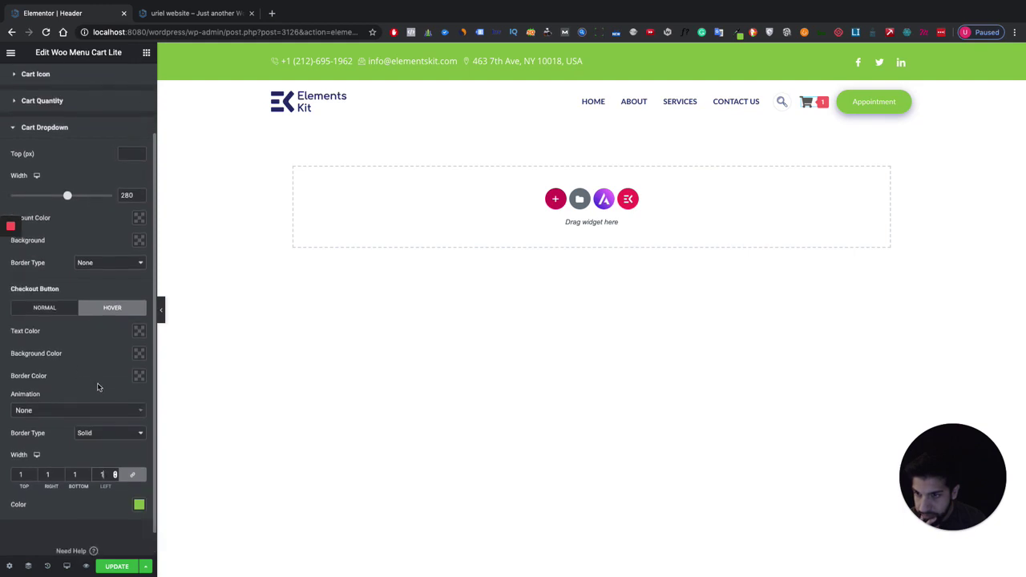
left_click(94, 435)
left_click(81, 421)
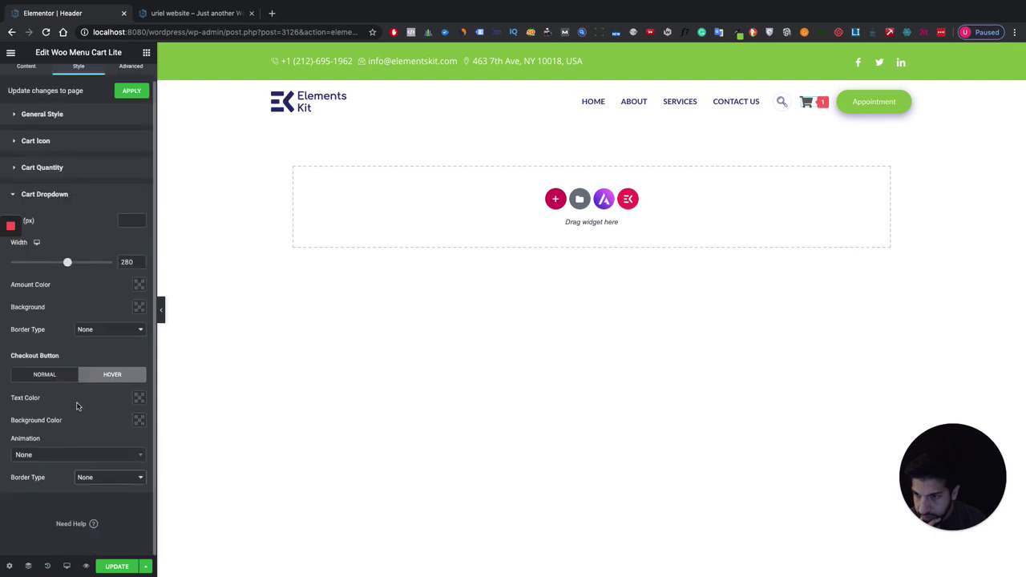
scroll(53, 395, "up", 1)
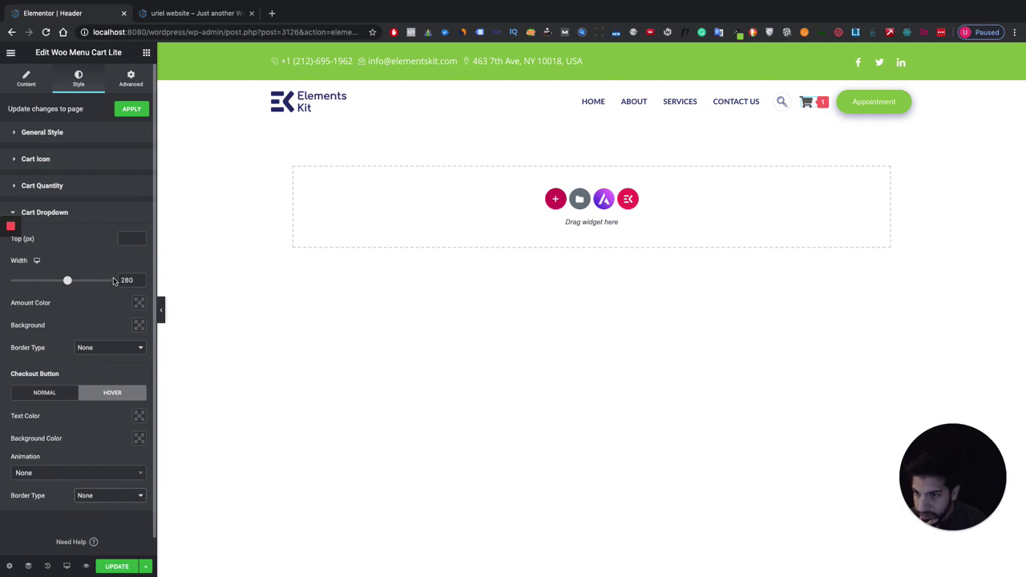
left_click(124, 496)
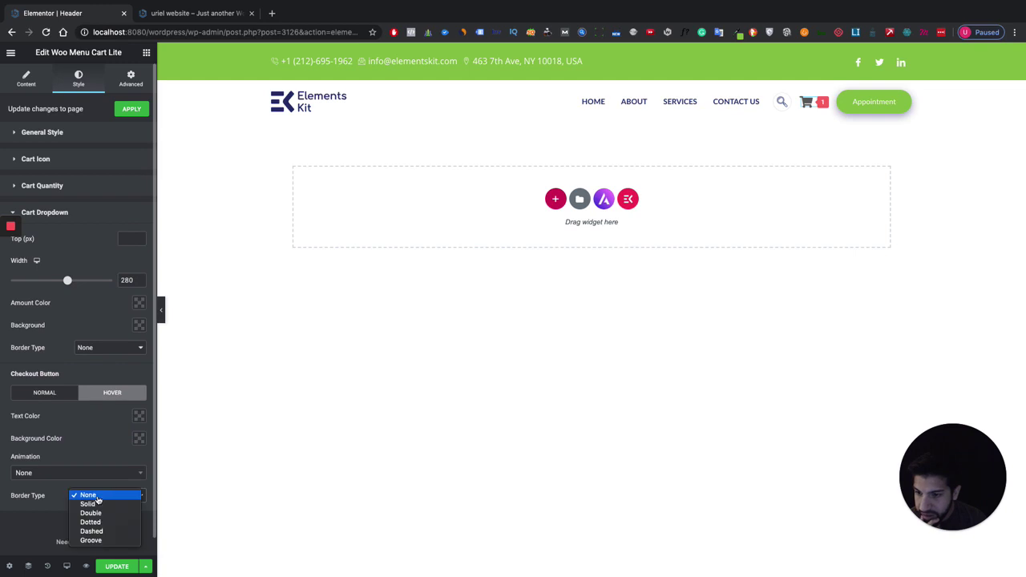
left_click(98, 498)
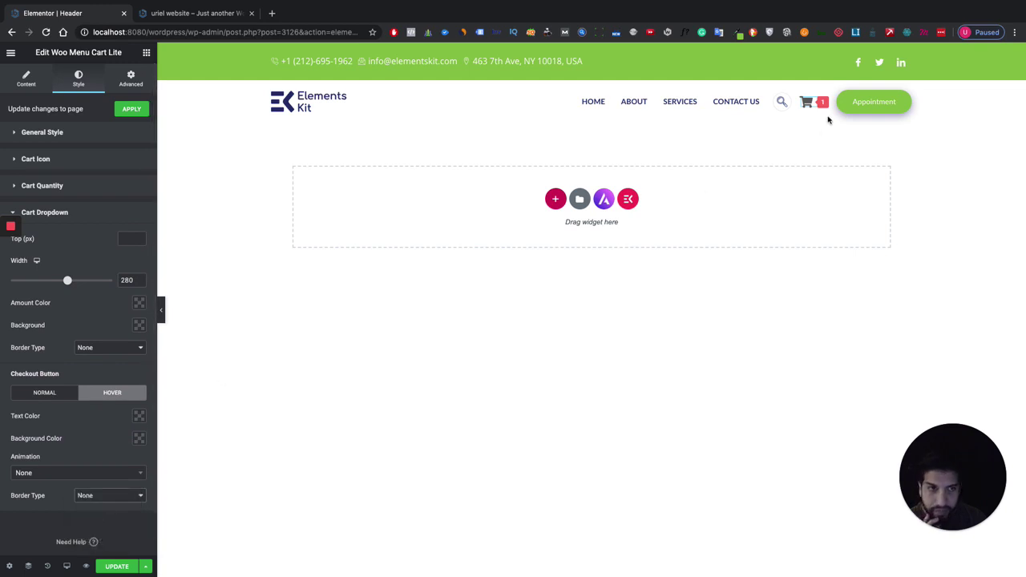
mouse_move(812, 104)
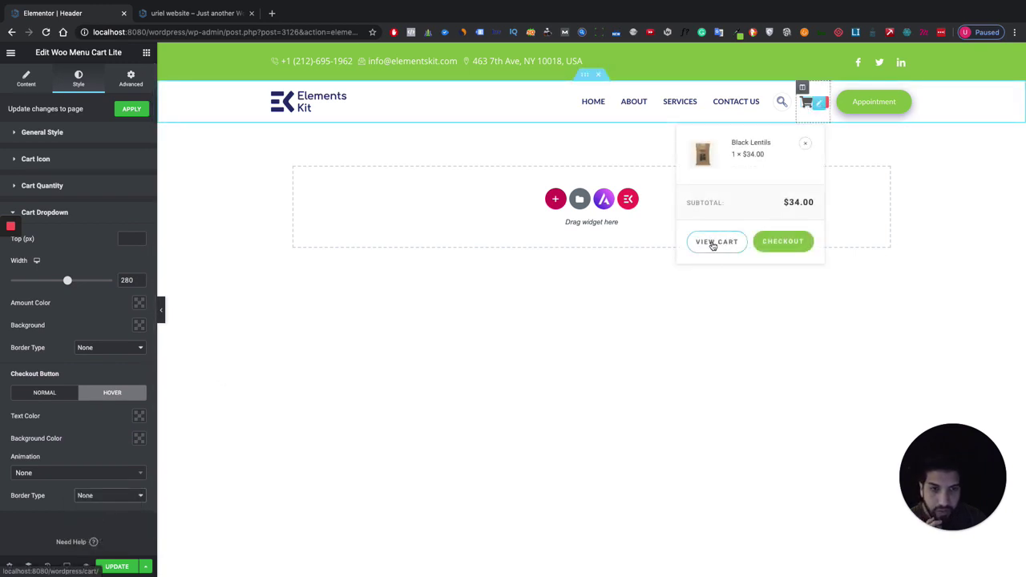
- Look through the cart widget's quantity, icon, general and dropdown style settings and check the cart dropdown in the header
left_click(81, 187)
left_click(82, 161)
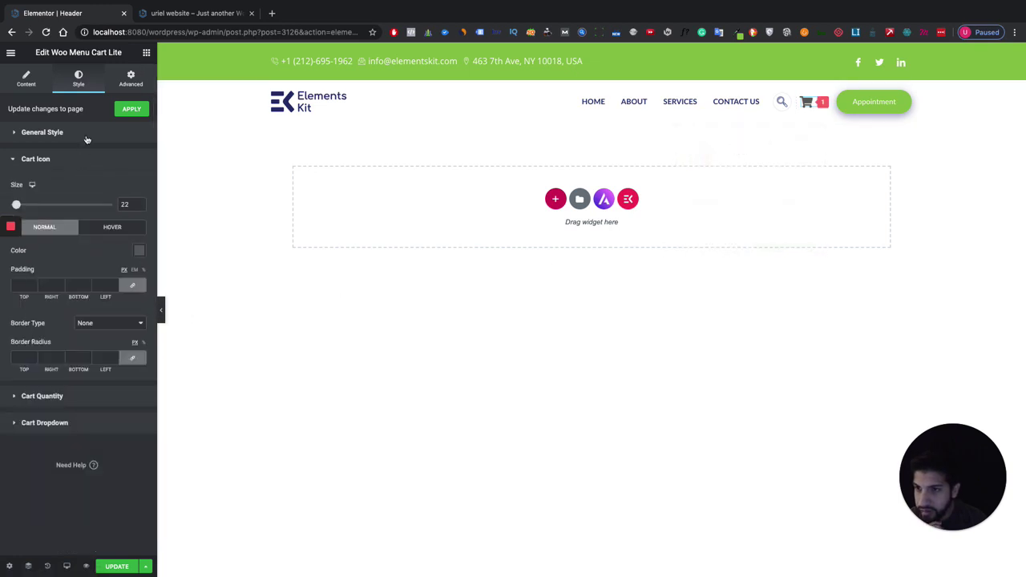
left_click(87, 140)
left_click(77, 321)
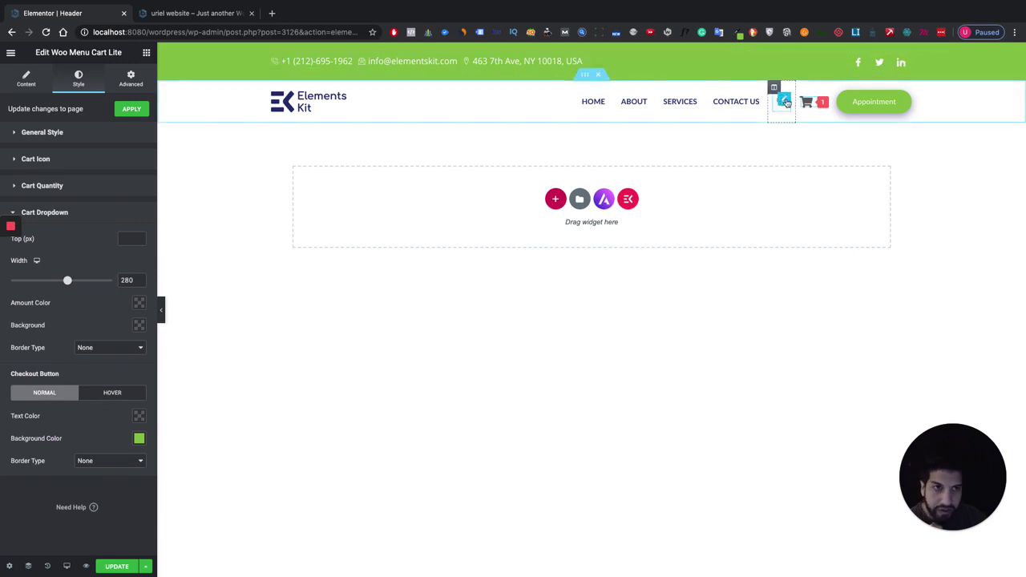
mouse_move(807, 102)
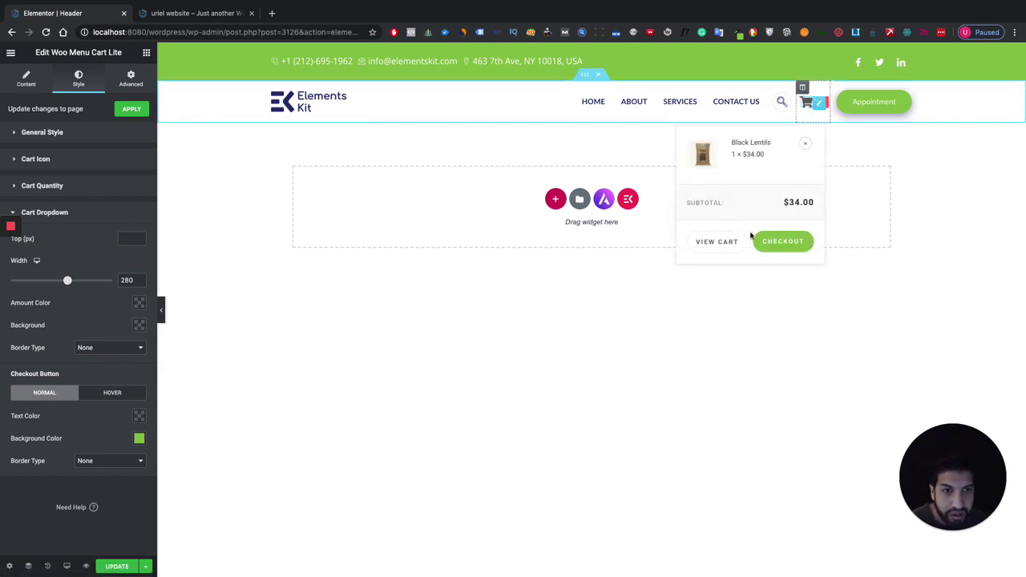
- Update the header and check its cart dropdown on the live home page
left_click(513, 360)
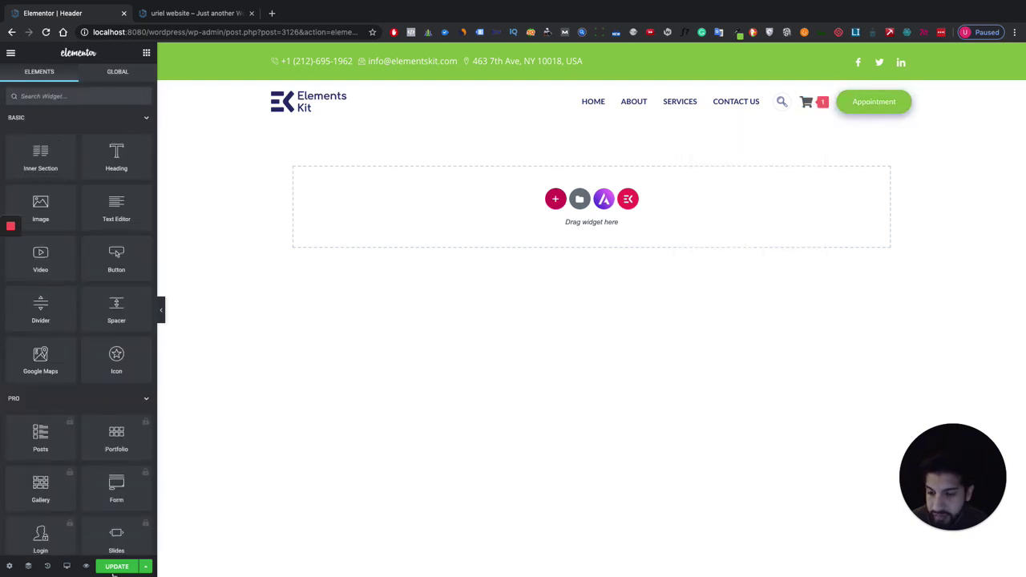
left_click(113, 572)
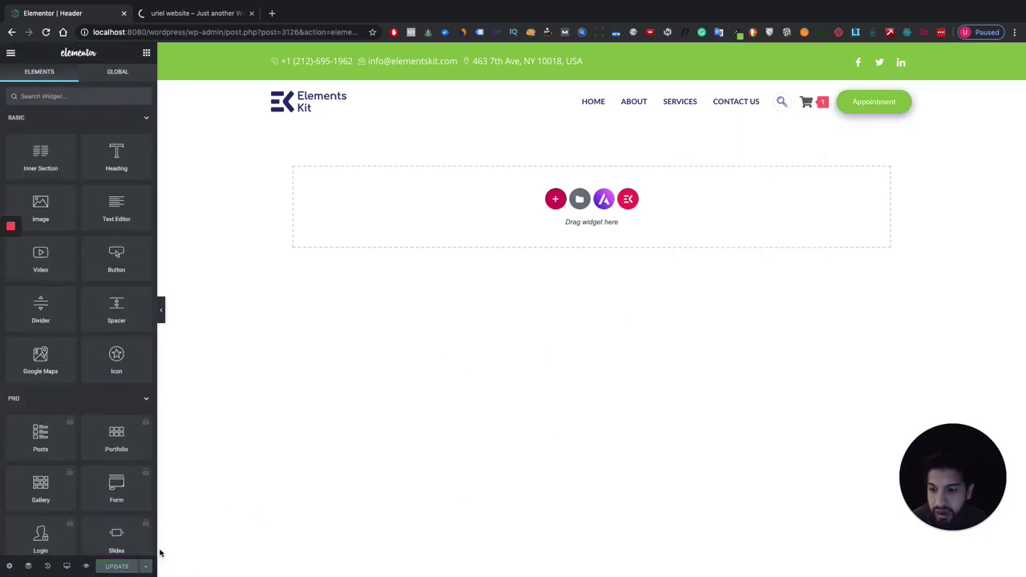
left_click(86, 566)
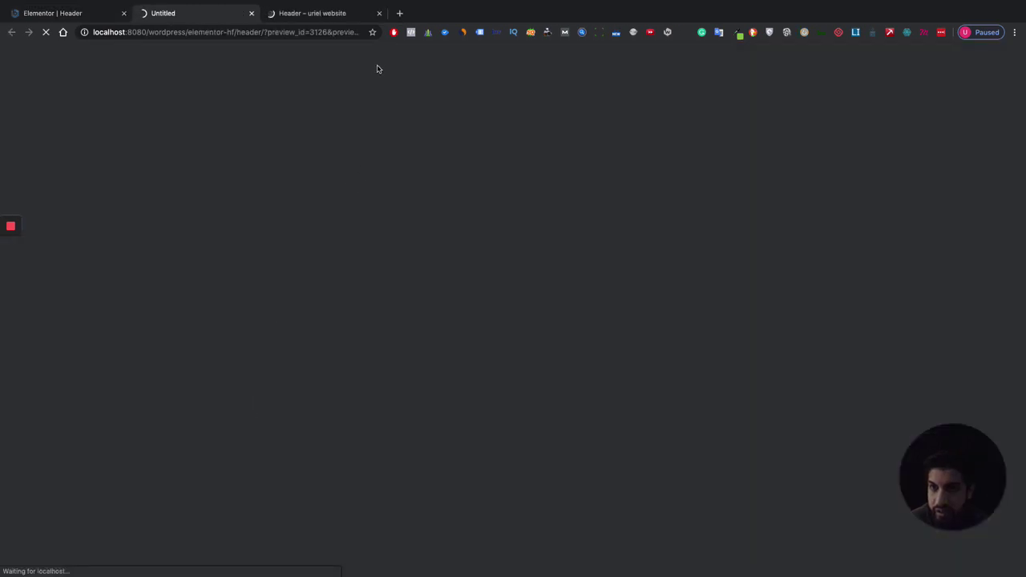
left_click(377, 14)
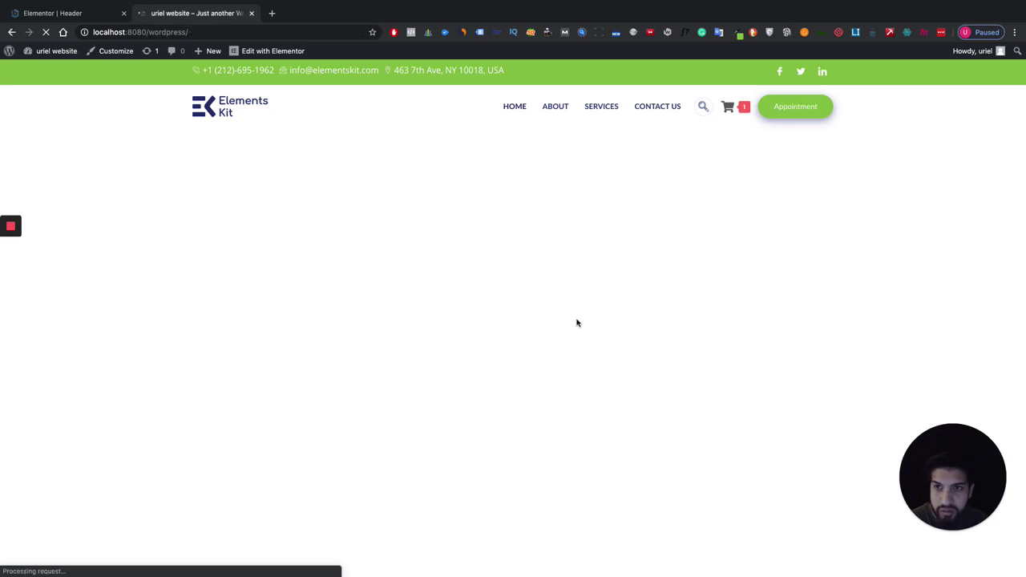
mouse_move(729, 110)
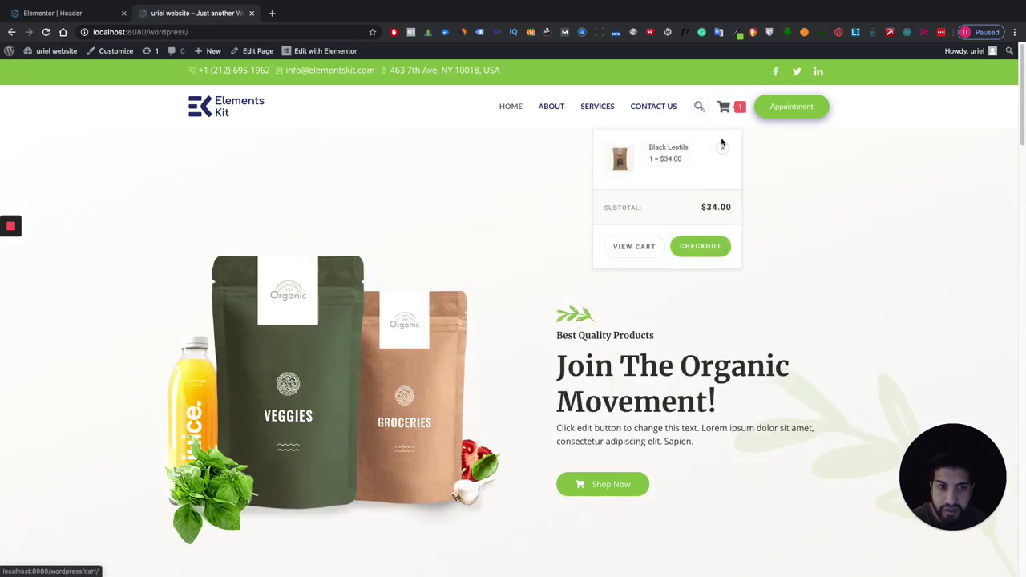
- Add one Natural Extracted Olive Oil to the cart from its product page and check the header's cart dropdown
scroll(745, 368, "down", 10)
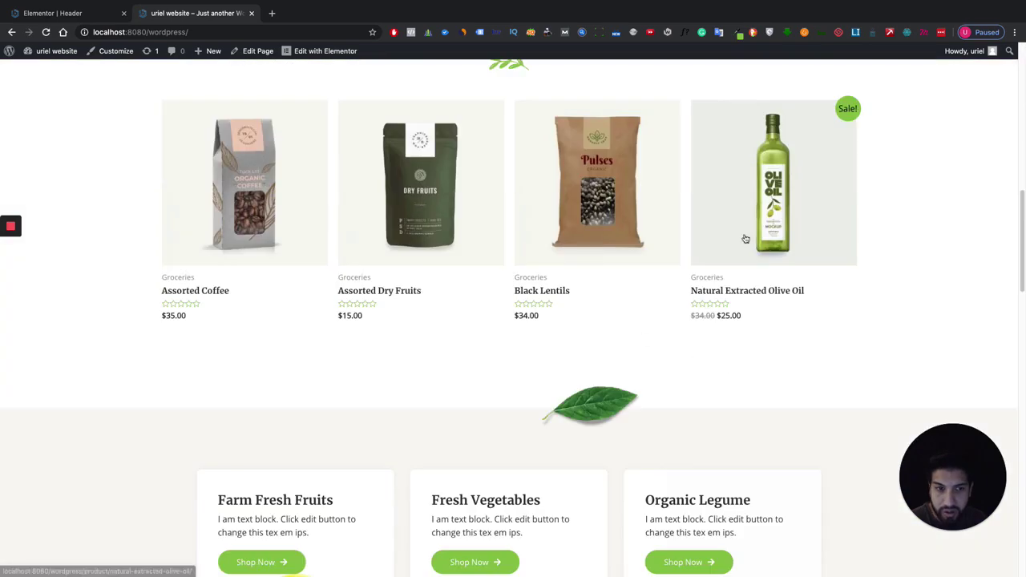
left_click(724, 329)
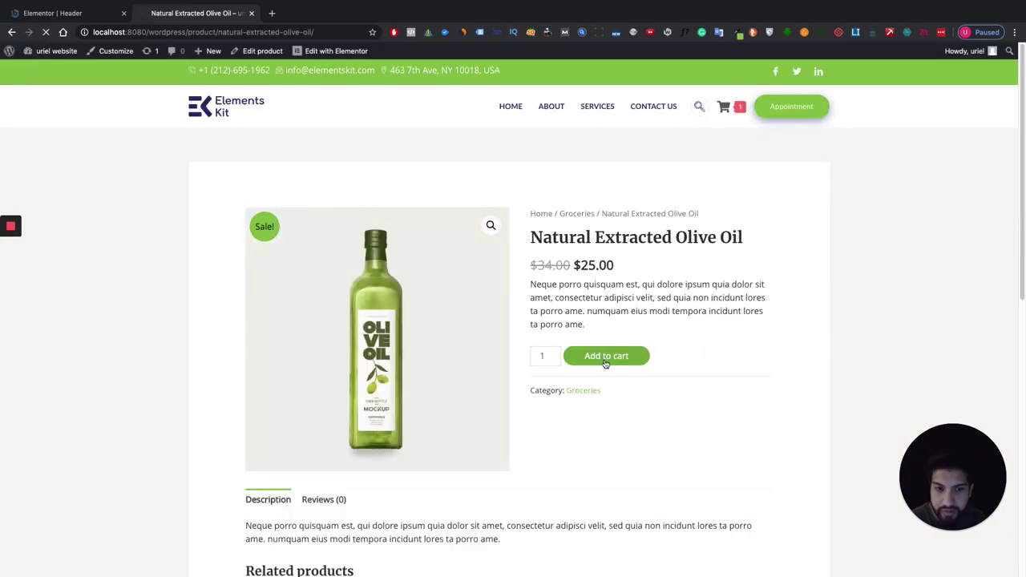
left_click(605, 360)
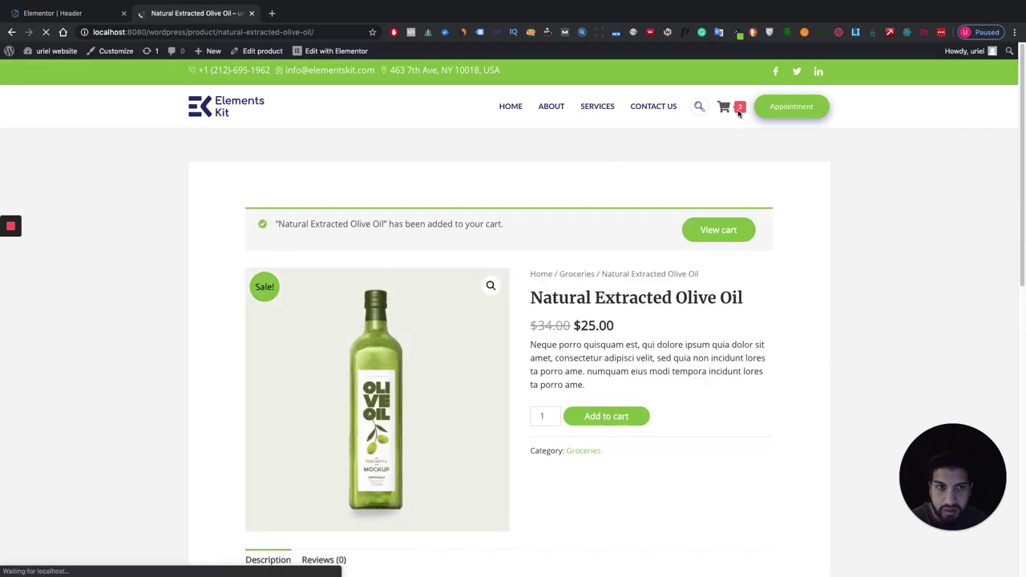
mouse_move(736, 108)
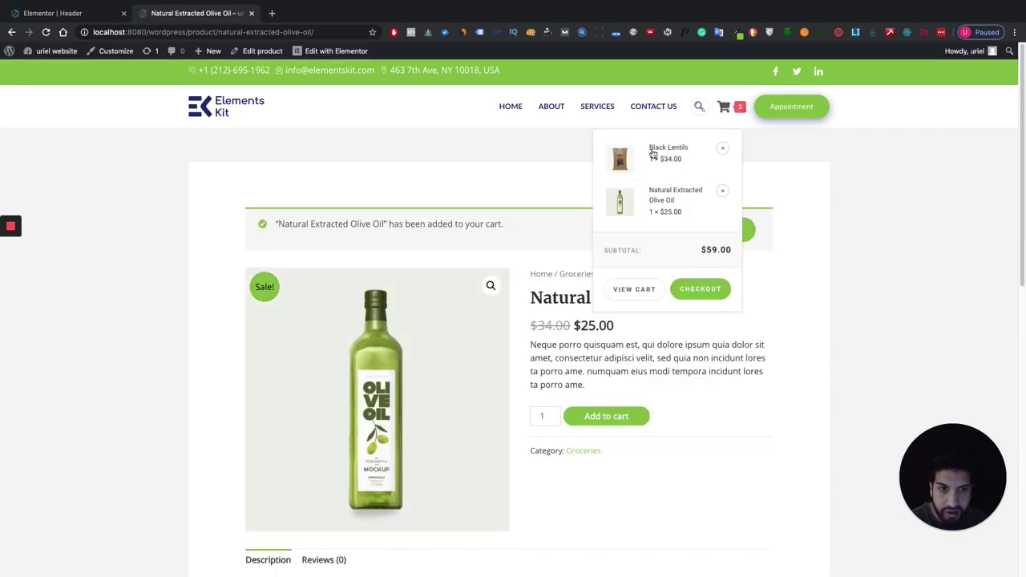
- Go to checkout from the cart dropdown, examine the header and checkout page, and return to the home page
left_click(690, 294)
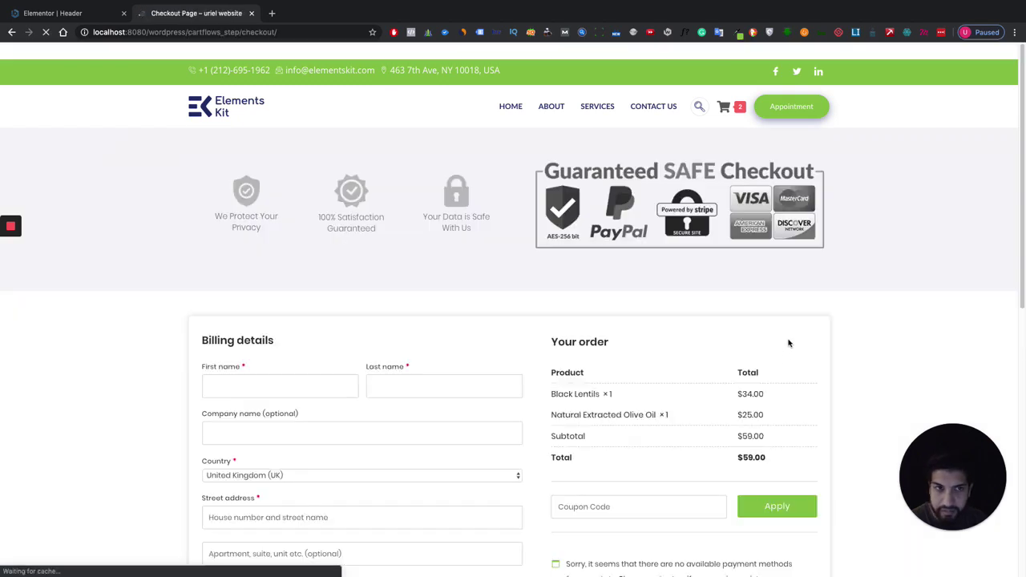
scroll(666, 279, "down", 3)
scroll(675, 281, "up", 3)
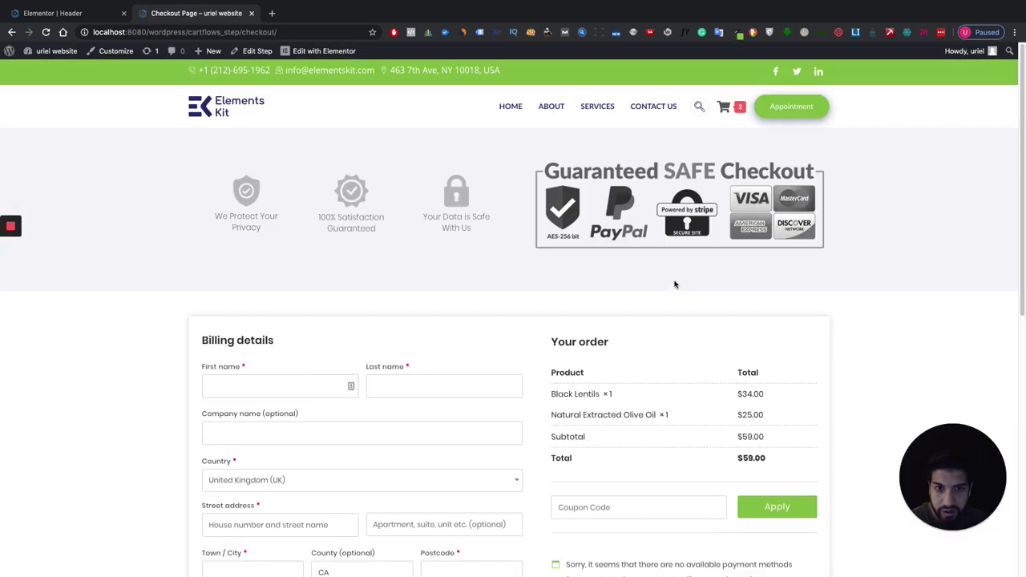
scroll(675, 273, "down", 6)
scroll(697, 271, "up", 10)
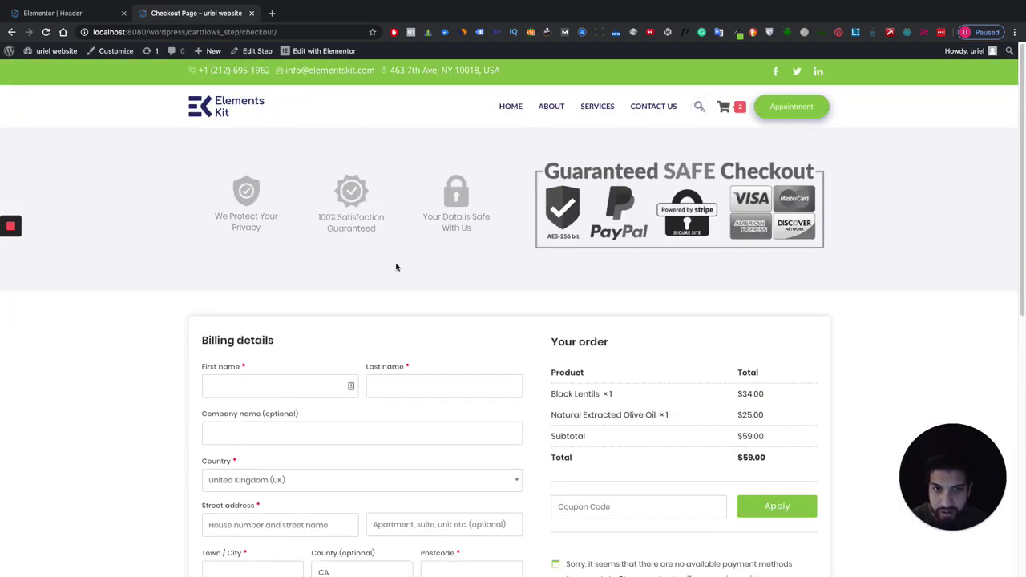
scroll(396, 267, "down", 2)
scroll(607, 270, "up", 2)
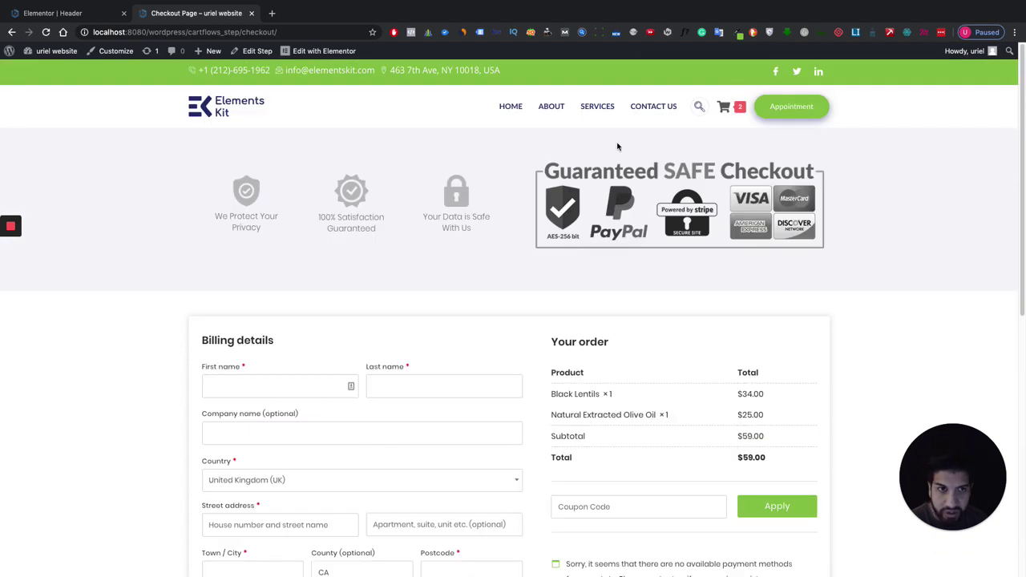
left_click(502, 115)
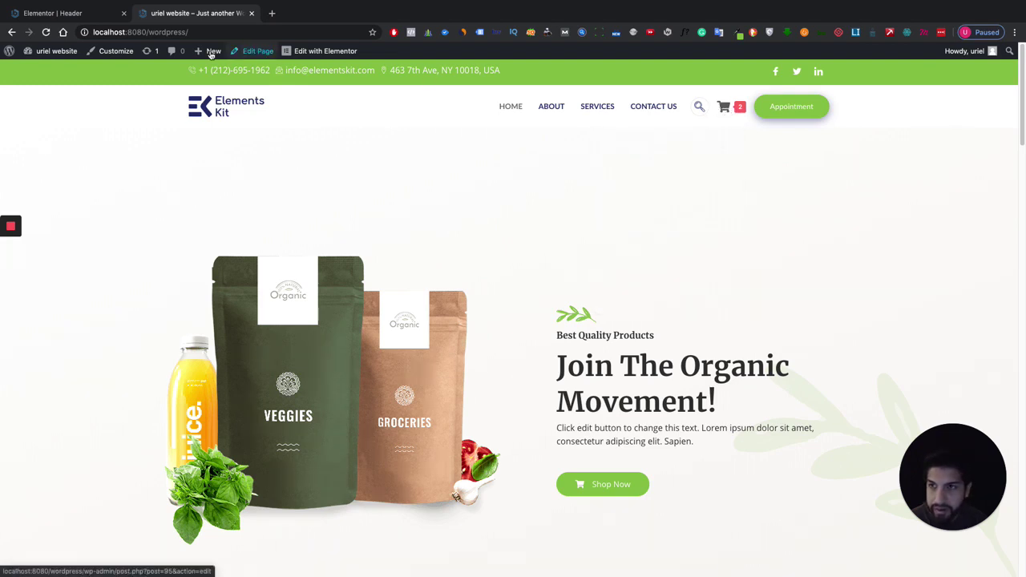
- Return to the Elementor header editor and preview the header's layout in the Tablet and Mobile views
left_click(104, 19)
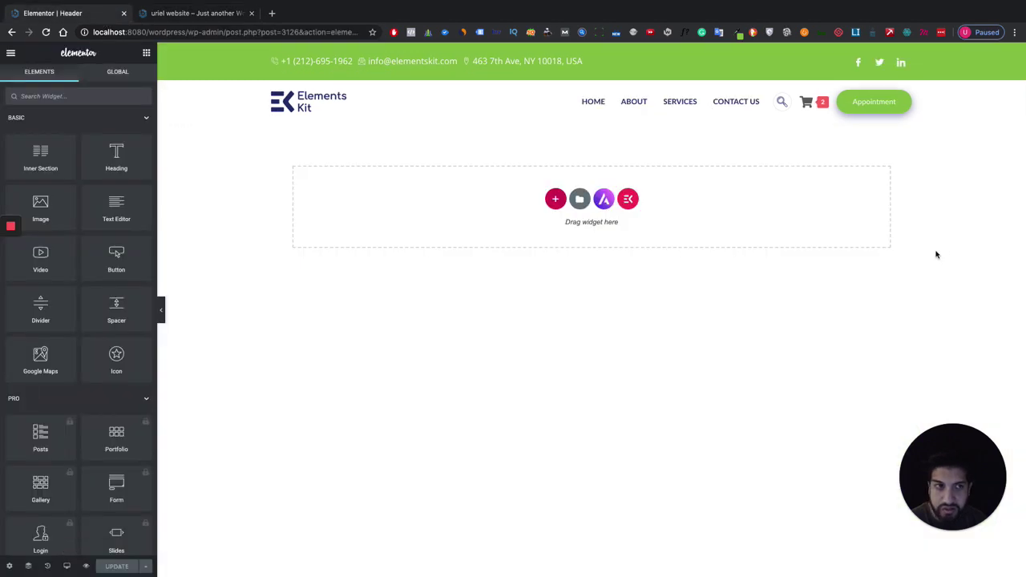
left_click(86, 566)
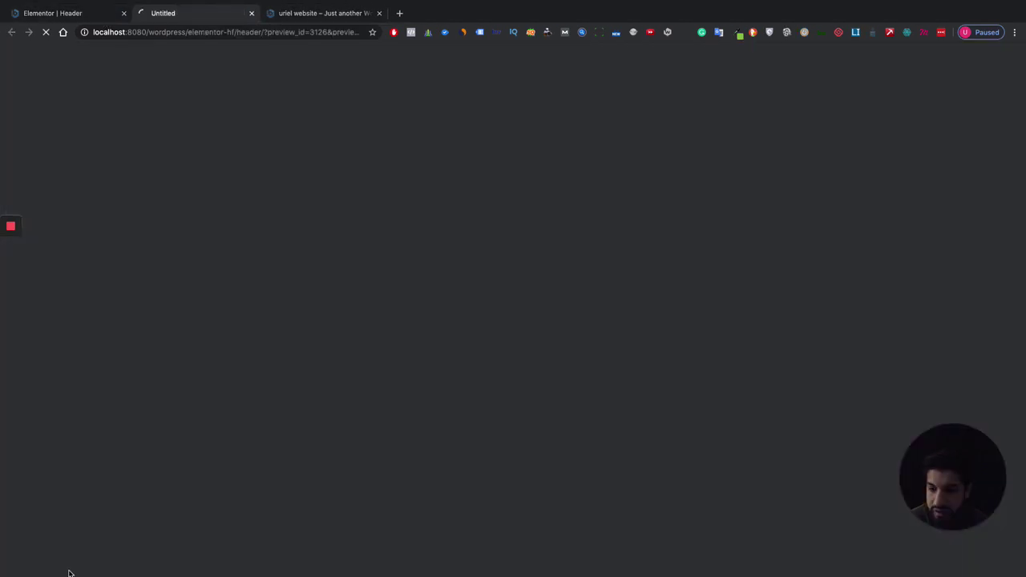
left_click(250, 14)
left_click(68, 565)
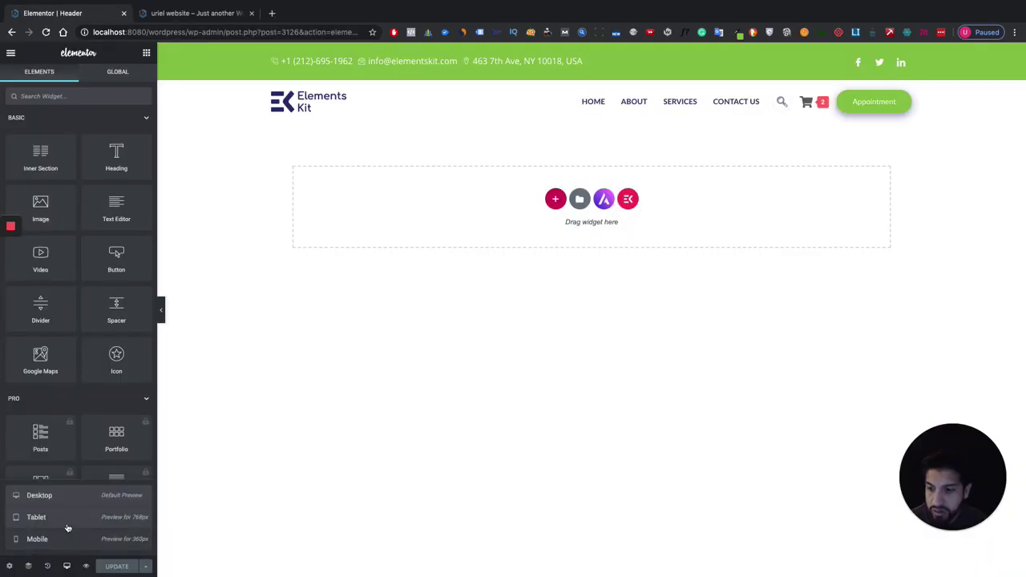
left_click(68, 523)
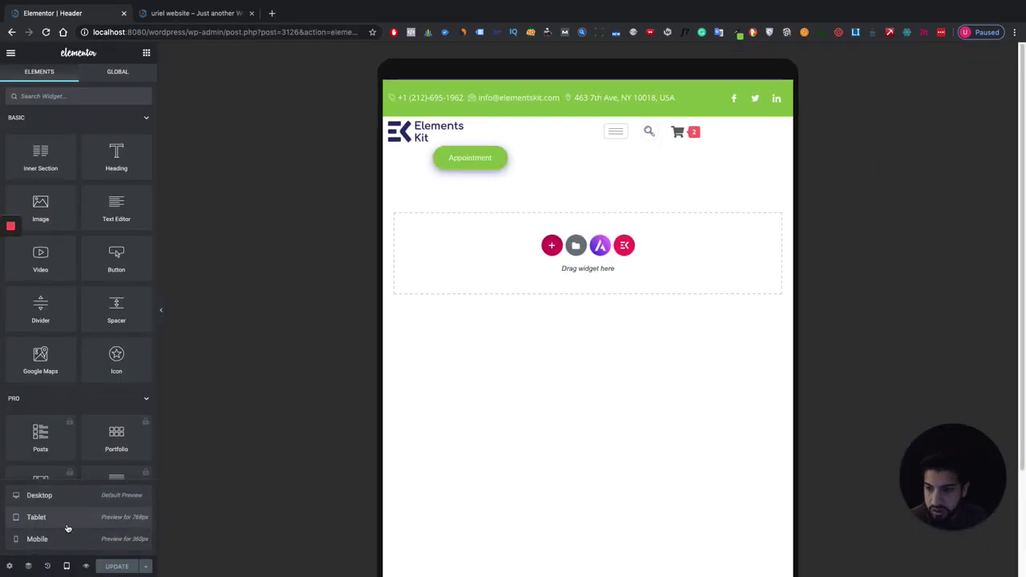
left_click(62, 540)
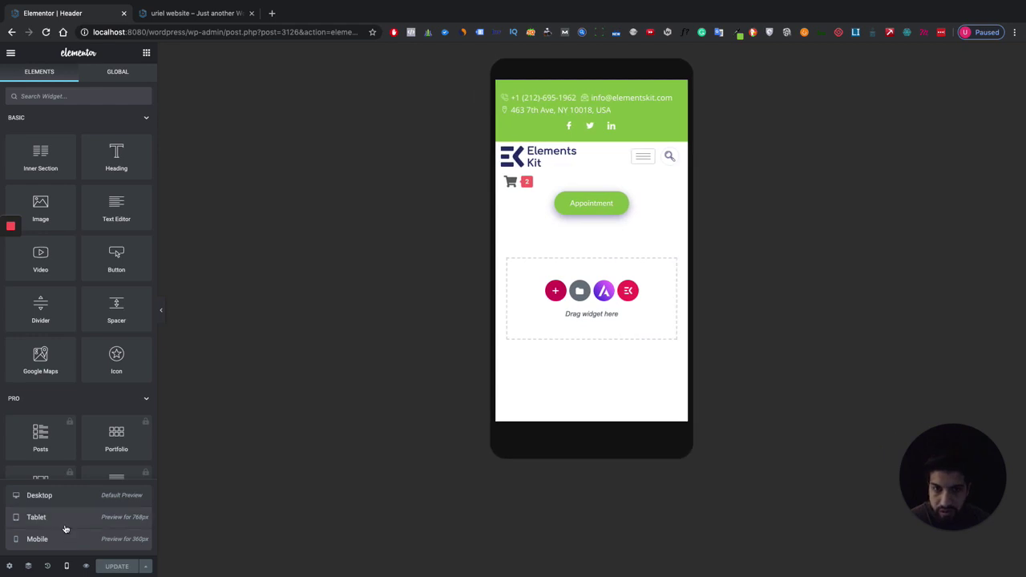
- In the Tablet view, set the Appointment button column's width to 20%
left_click(62, 522)
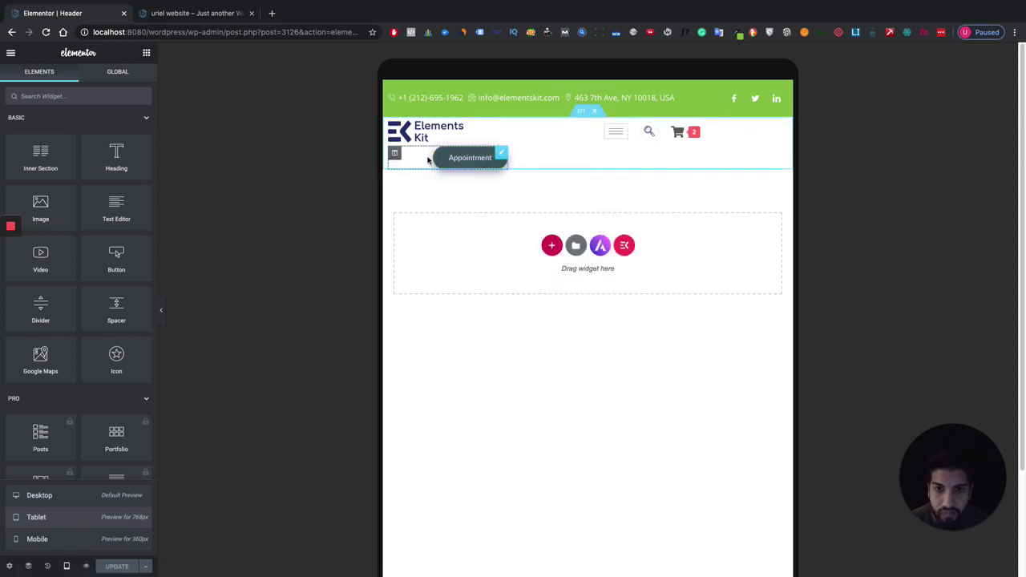
left_click(394, 153)
left_click(140, 138)
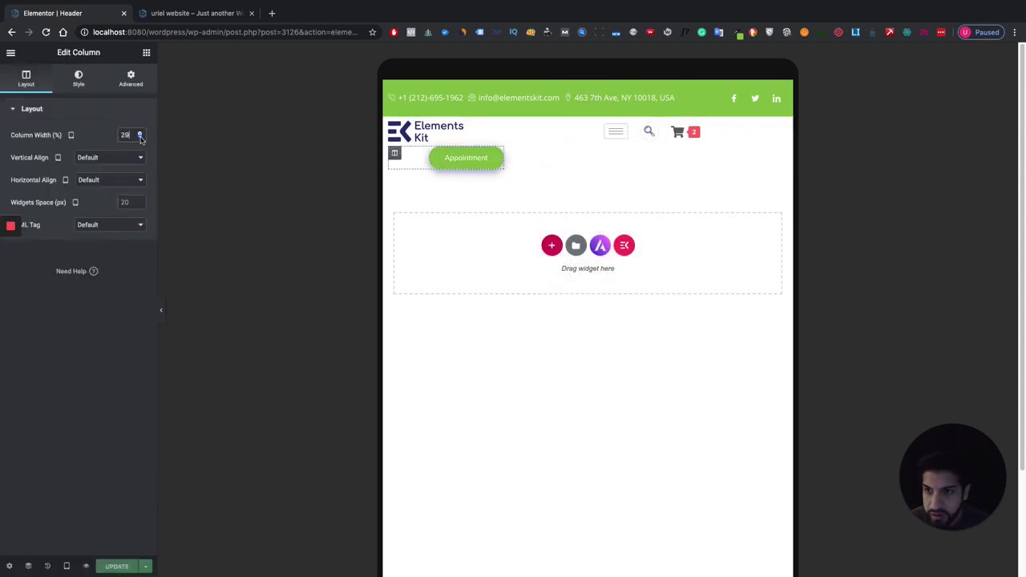
left_click(139, 138)
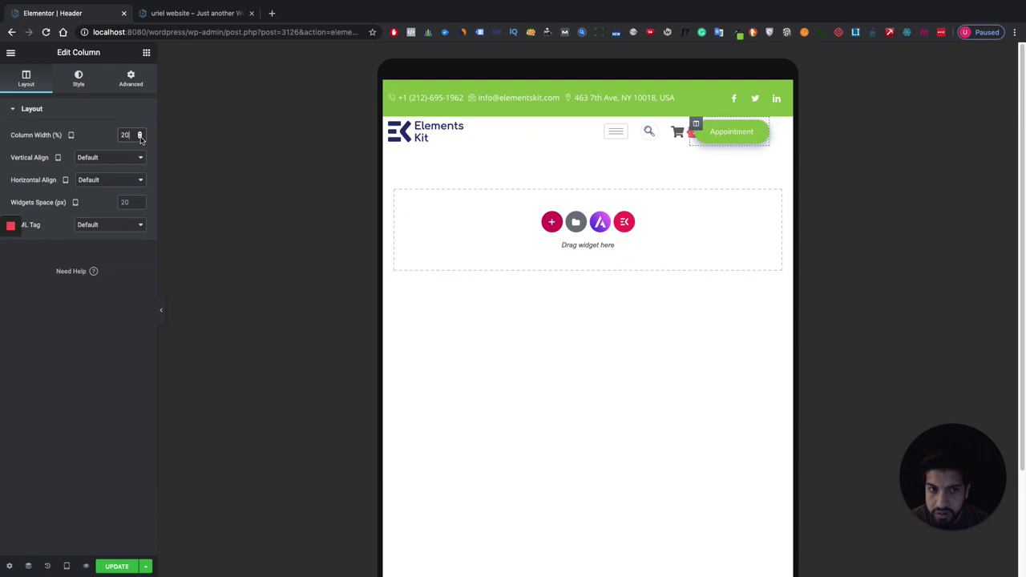
- Try reduced tablet widths such as 41% and 48% for the logo column
left_click(582, 133)
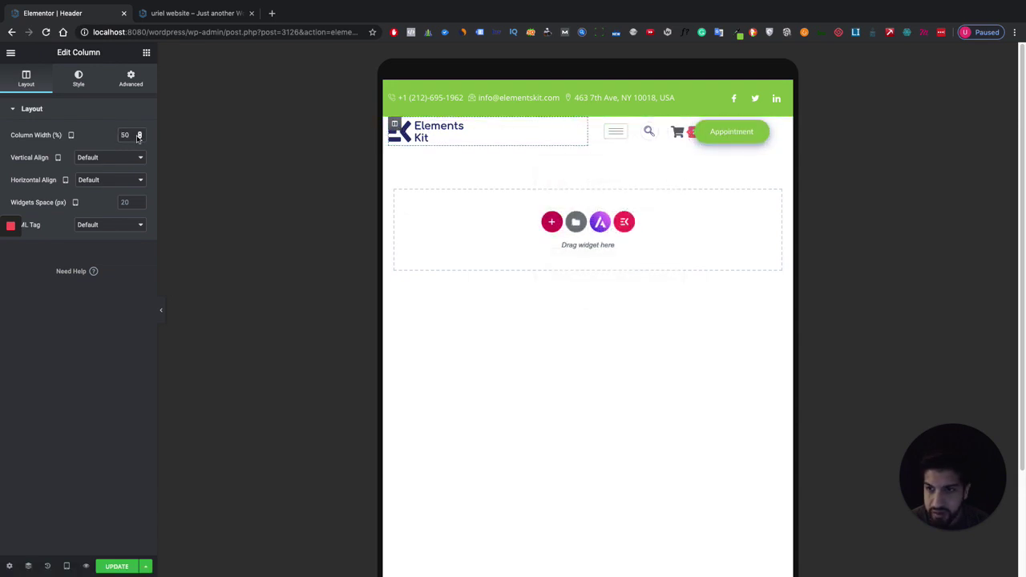
left_click(139, 137)
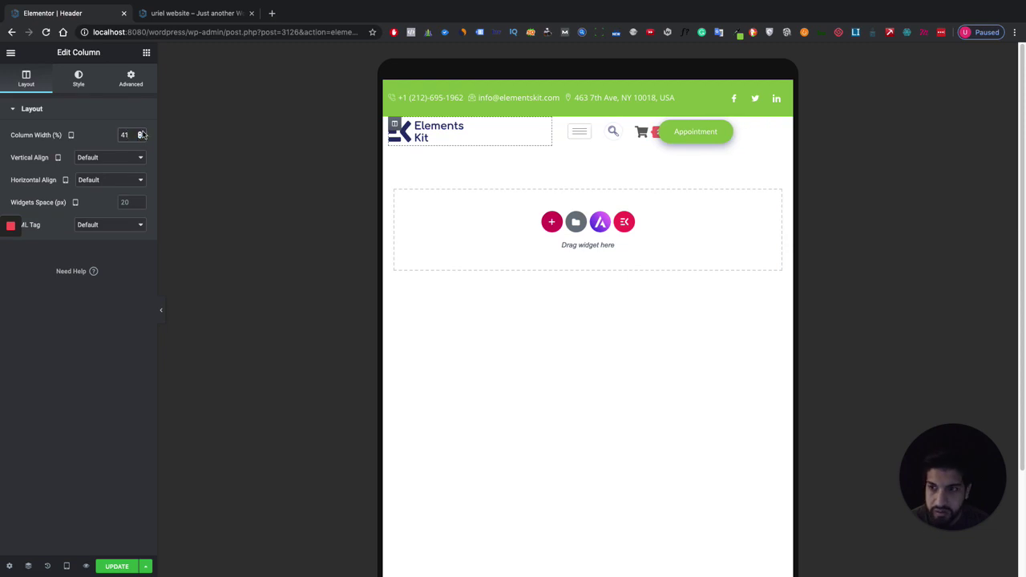
left_click(139, 133)
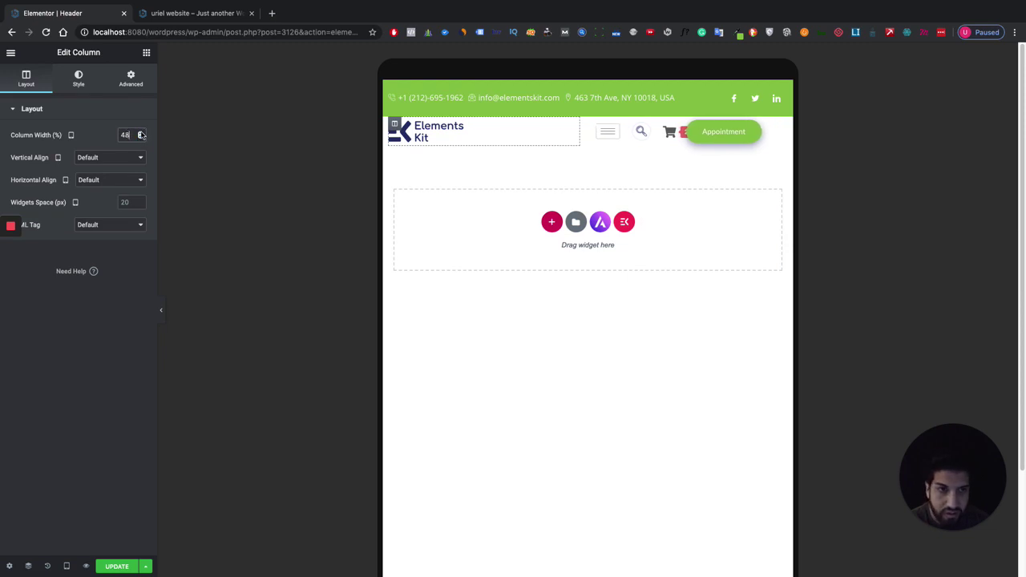
left_click(140, 137)
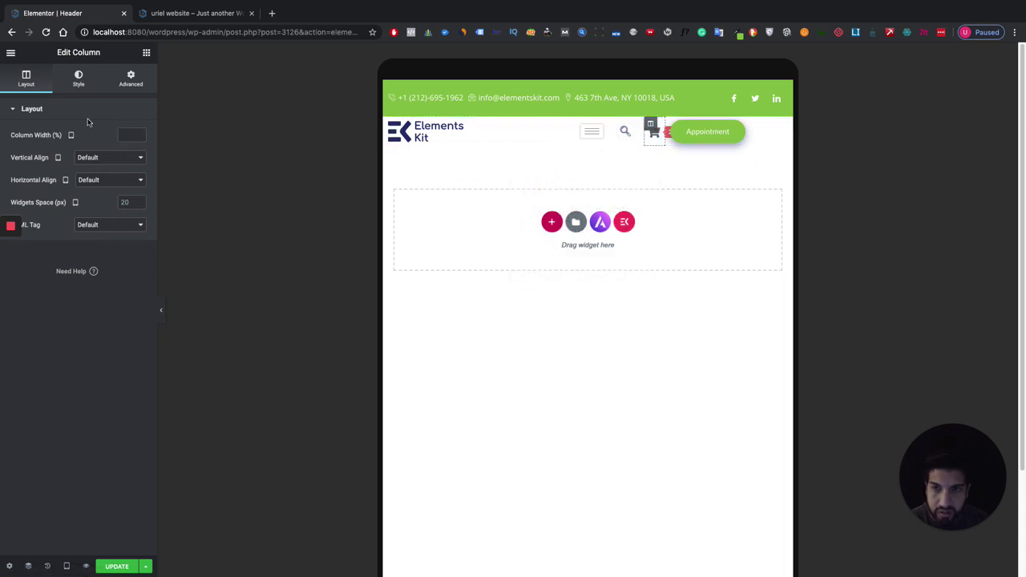
- Widen the cart column in the Tablet view so the item count badge clears the Appointment button
left_click(140, 137)
left_click(140, 136)
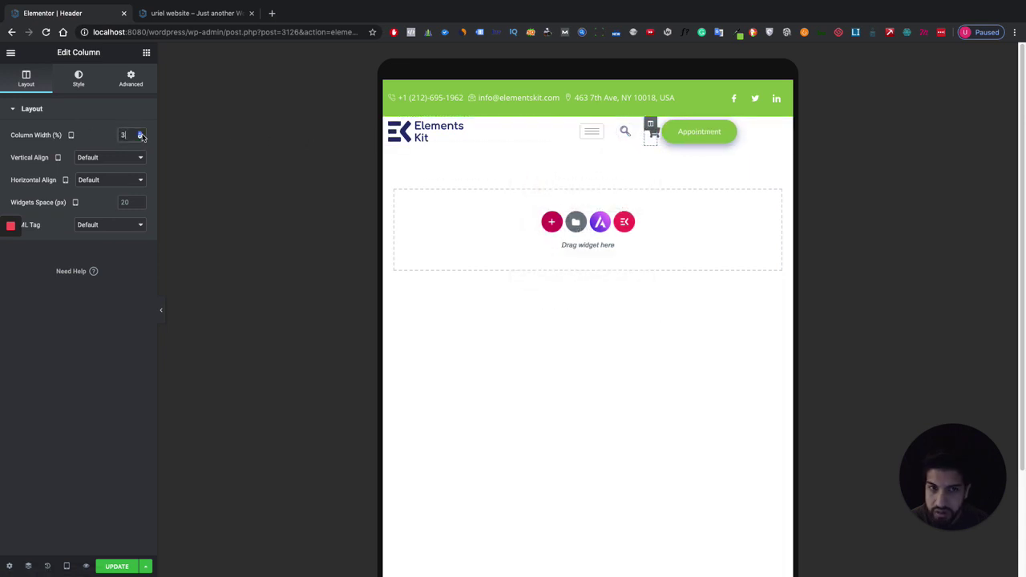
left_click(140, 135)
left_click(141, 135)
left_click(140, 134)
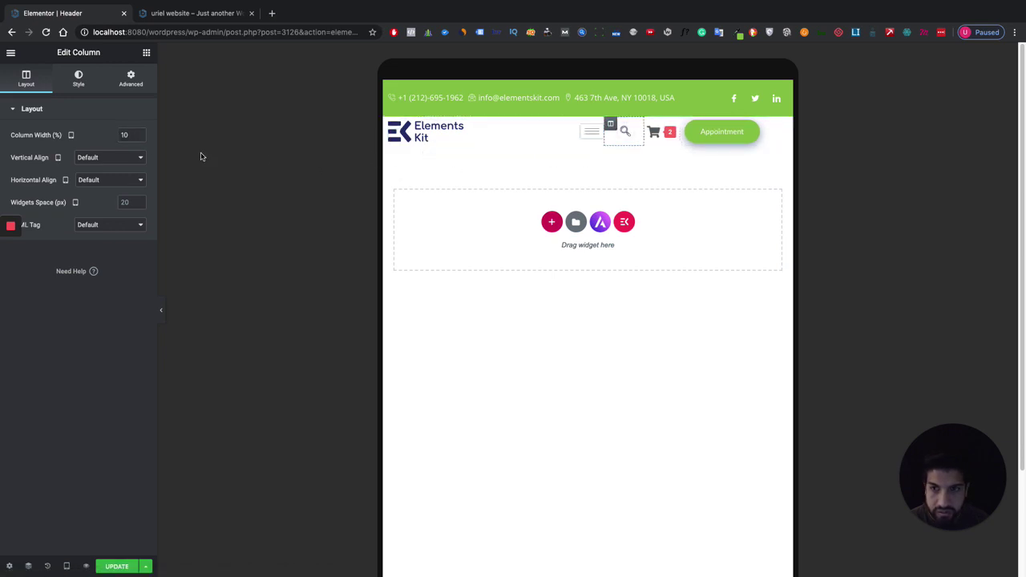
- Try a 9% tablet width for the search column and return it to 10%
left_click(139, 135)
left_click(140, 137)
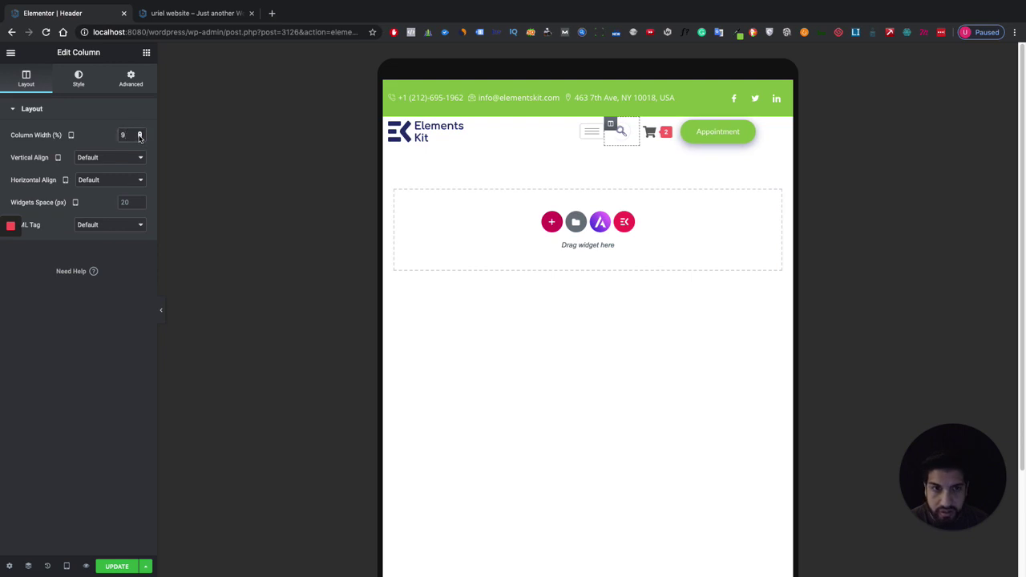
left_click(141, 134)
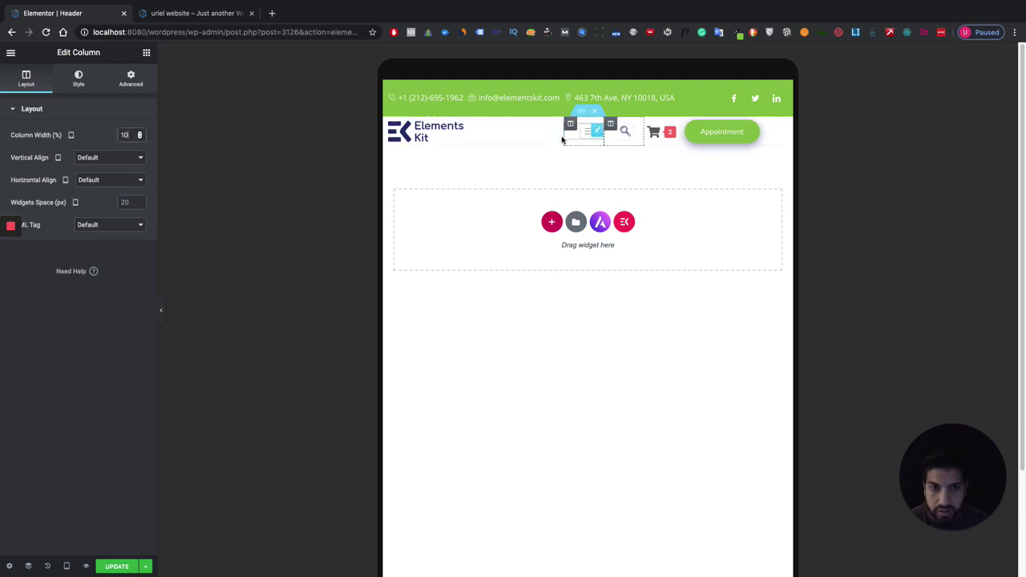
- Set the logo column's width to 51% in the Tablet view
left_click(140, 132)
left_click(141, 132)
left_click(141, 132)
left_click(140, 132)
left_click(141, 132)
left_click(140, 132)
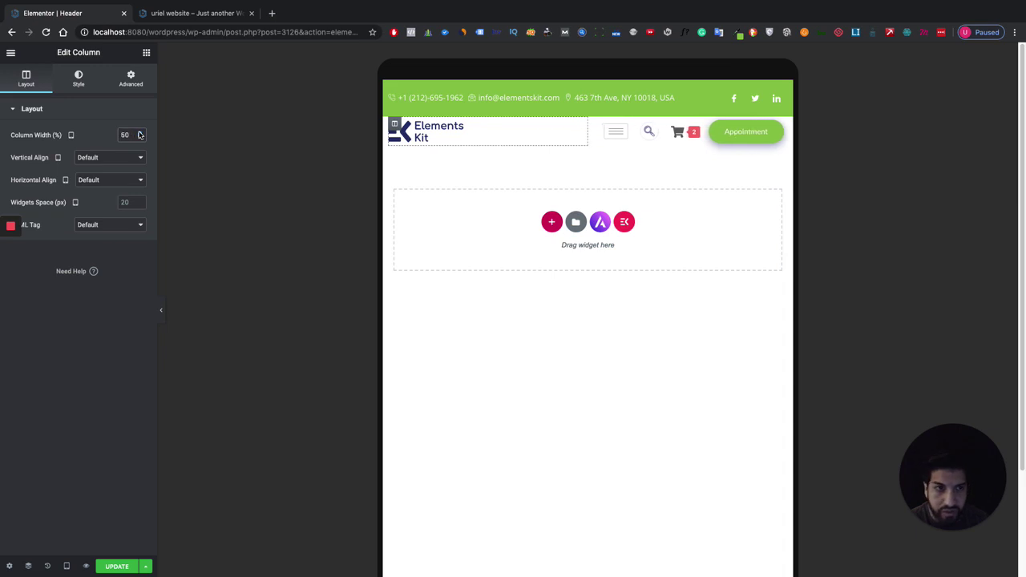
left_click(140, 133)
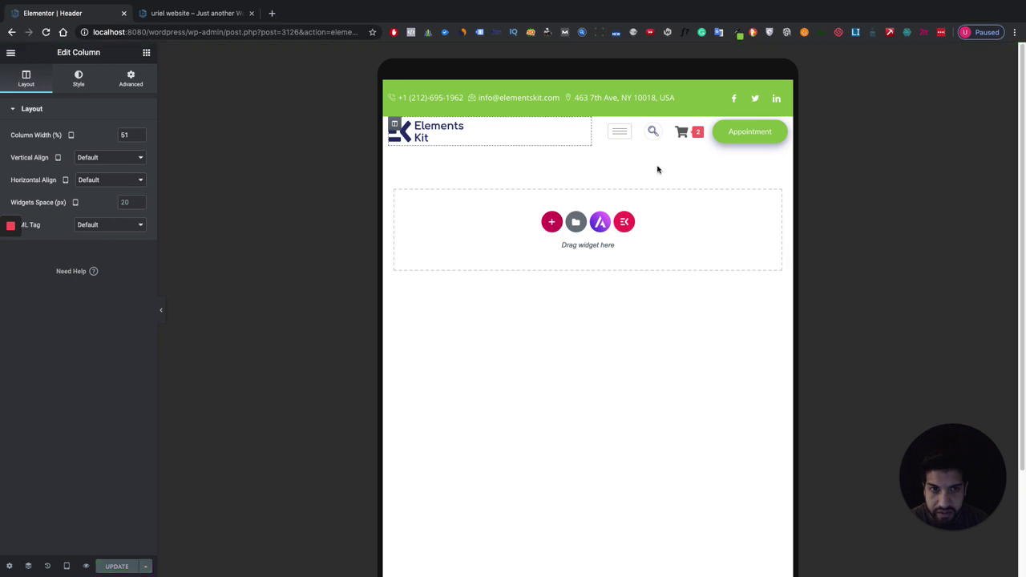
- Switch the responsive view to Mobile and preview the header without the editing outlines
mouse_move(66, 566)
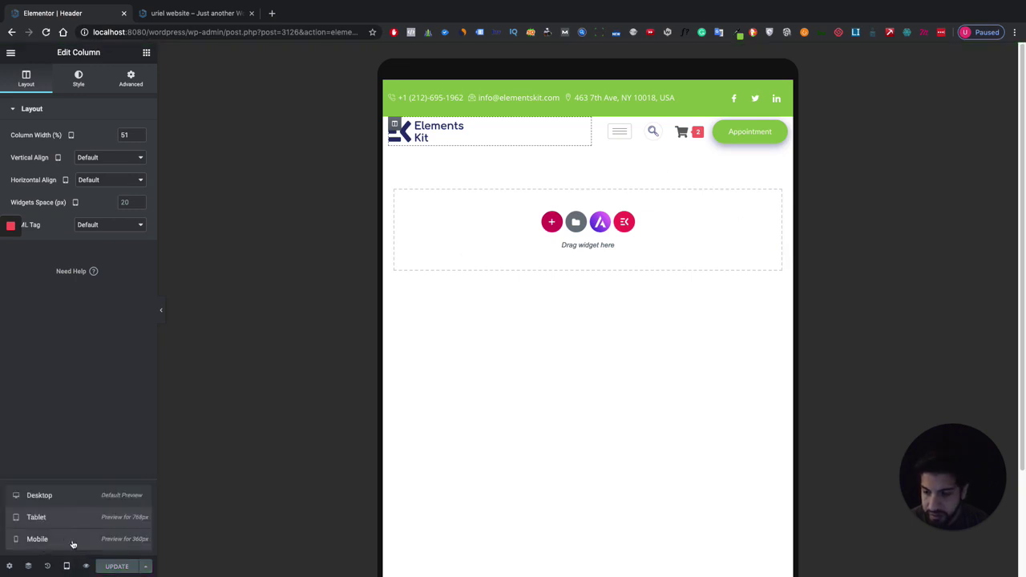
left_click(68, 541)
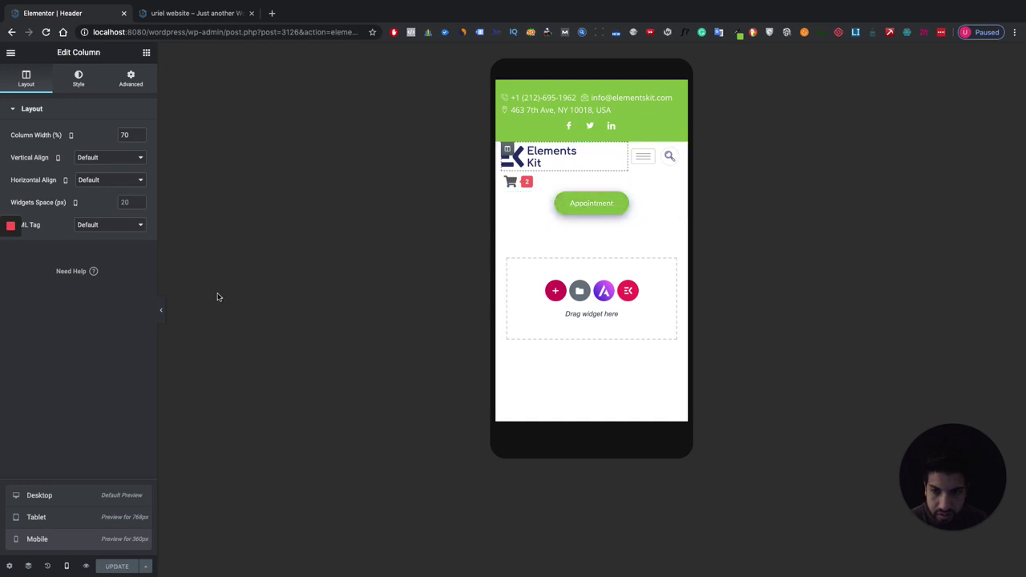
left_click(161, 311)
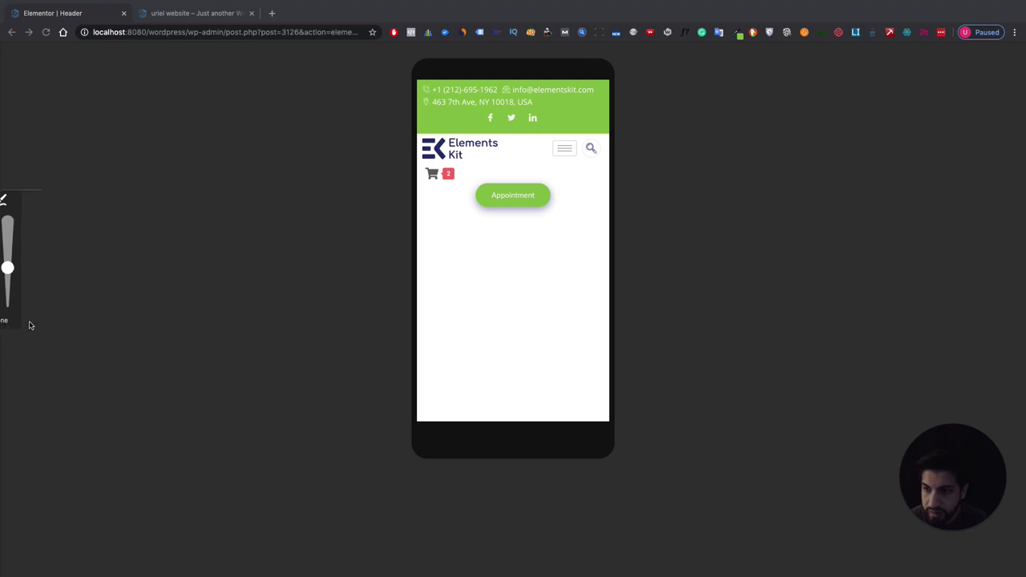
left_click(28, 321)
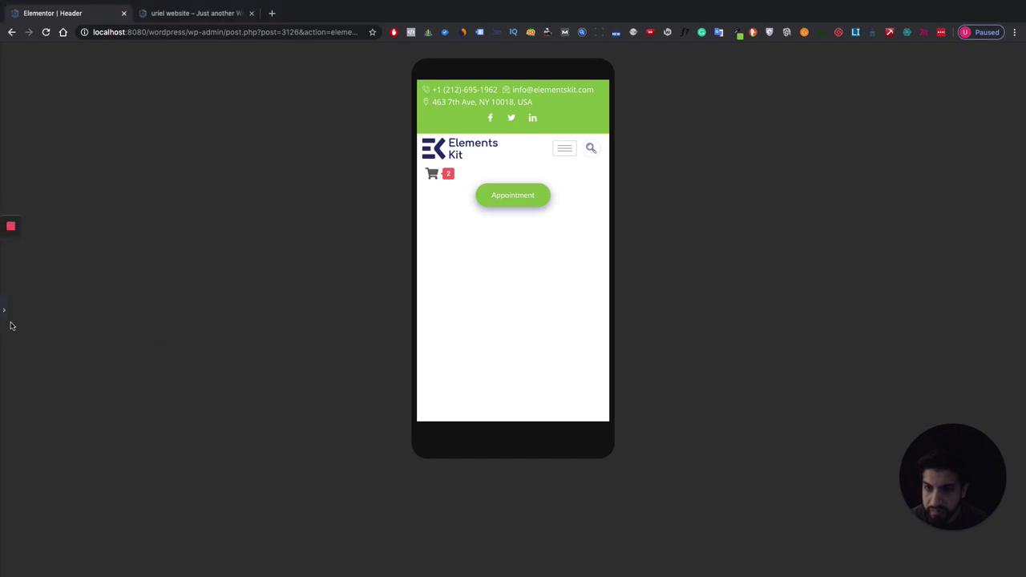
left_click(4, 313)
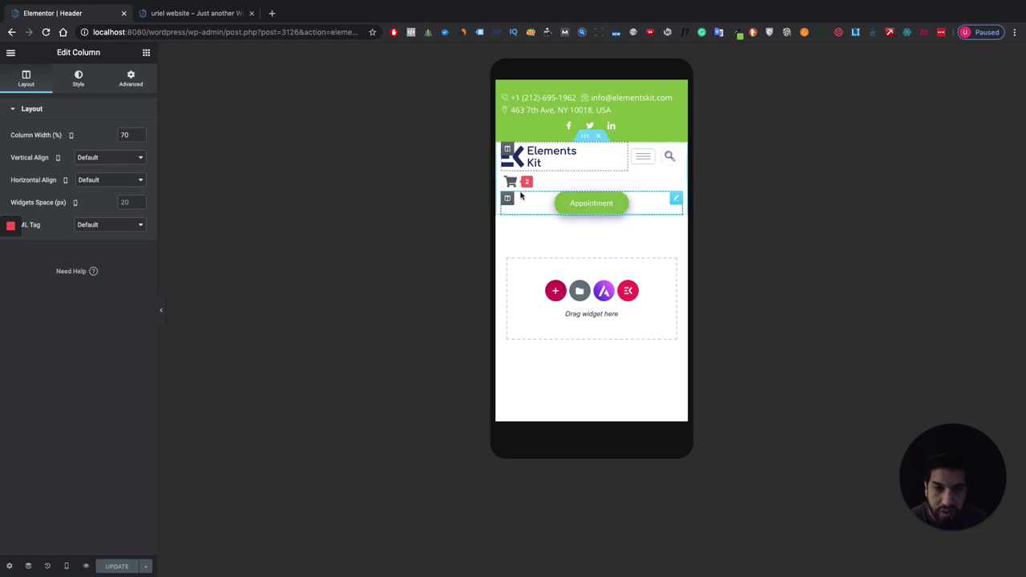
- Hide the Appointment button's column on mobile and preview the header
left_click(507, 200)
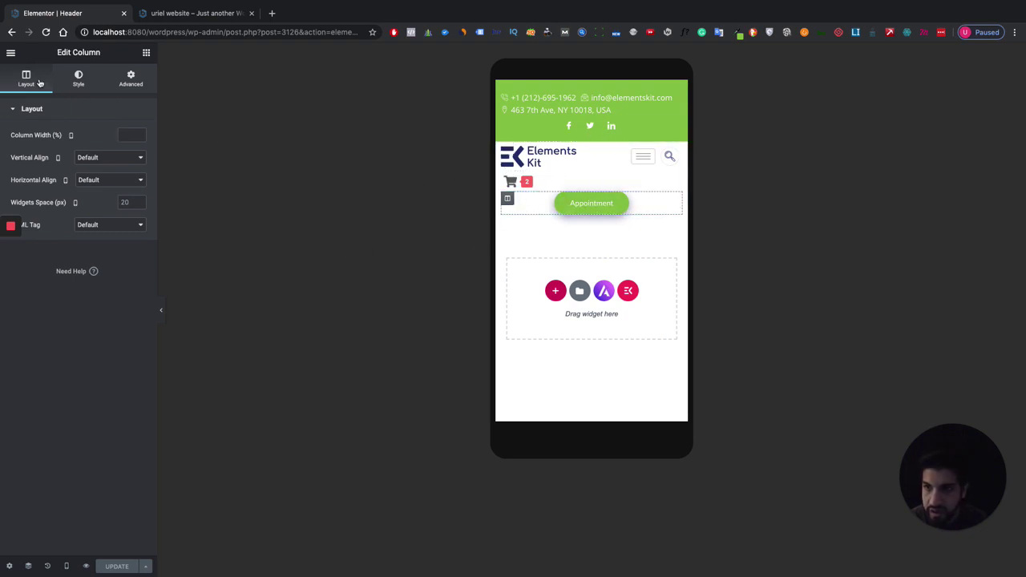
left_click(130, 78)
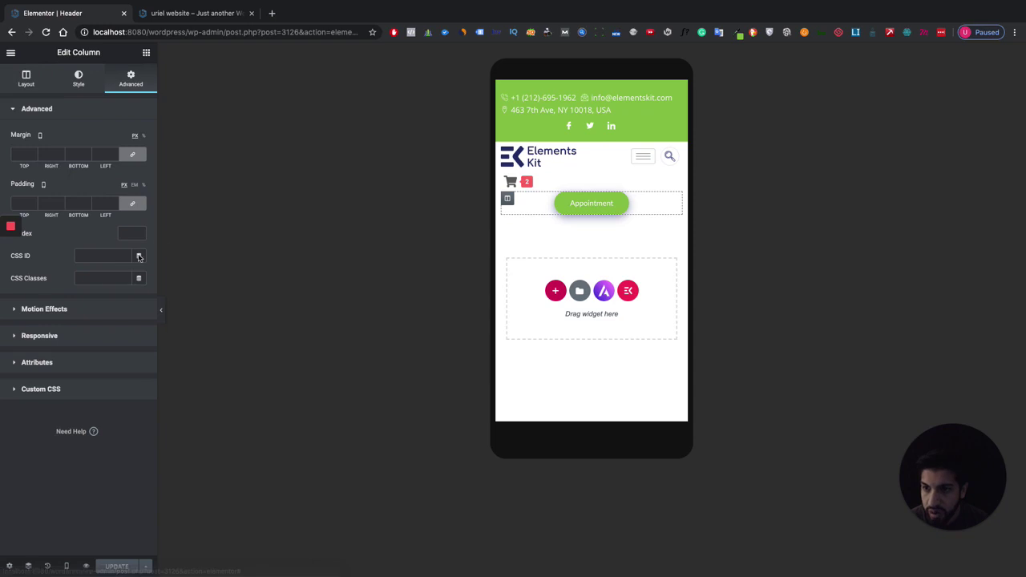
left_click(71, 346)
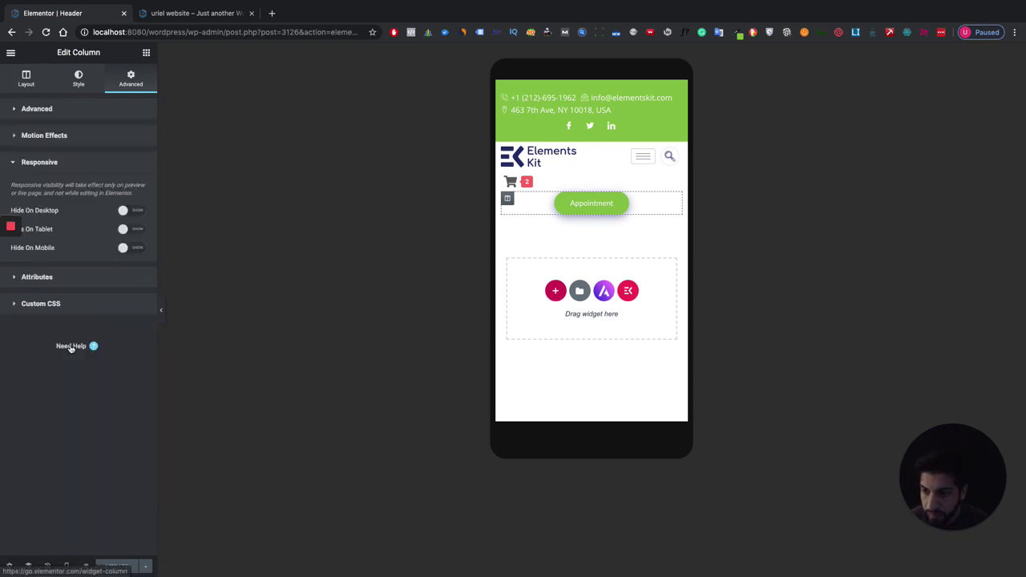
left_click(132, 248)
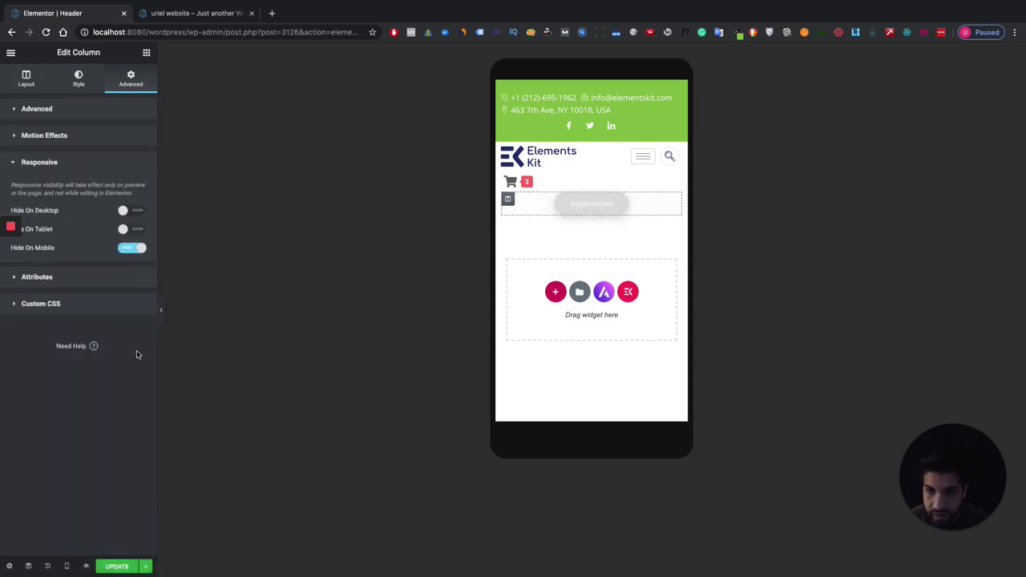
left_click(161, 311)
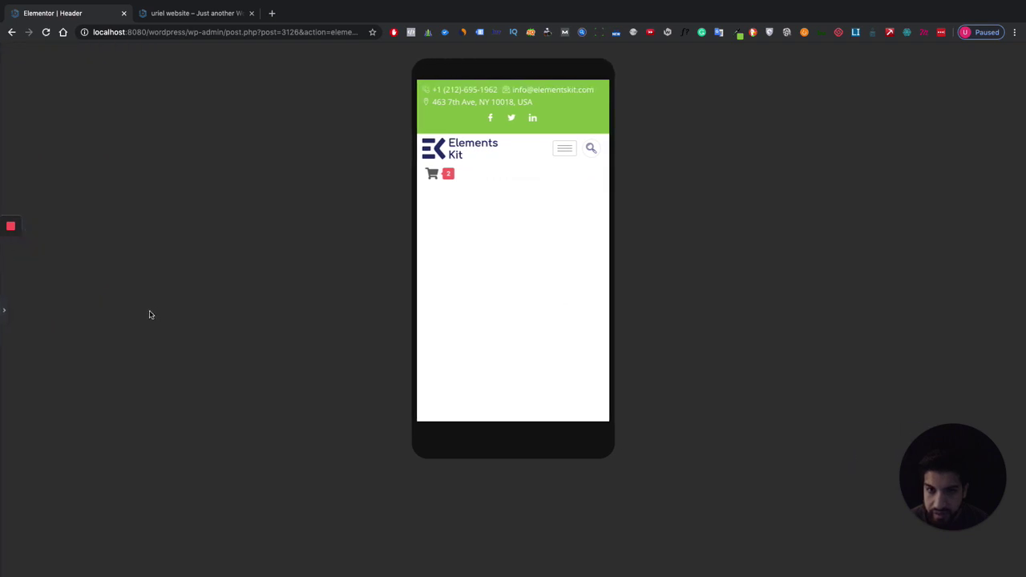
left_click(4, 311)
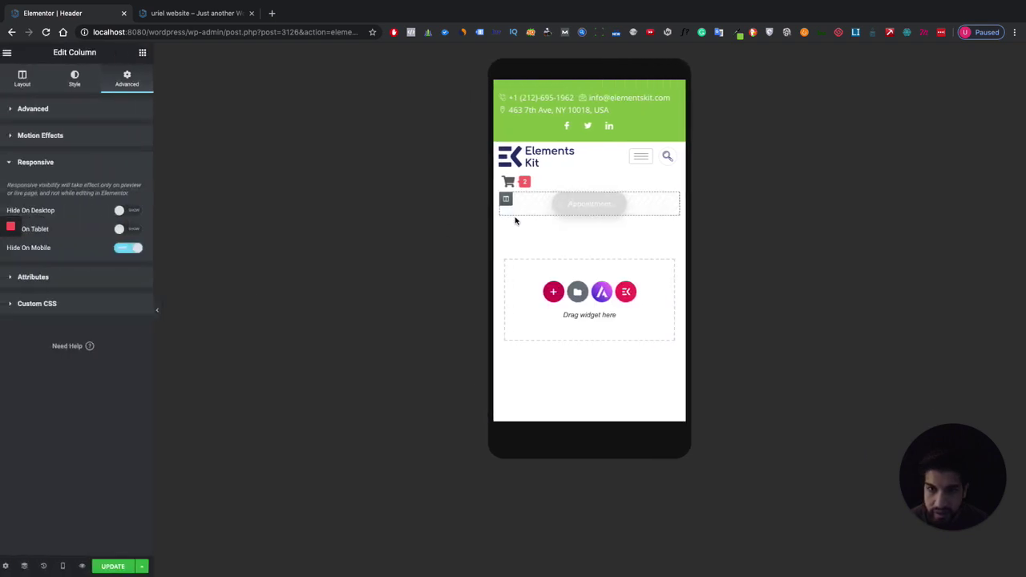
- Reduce the logo column's width to 45% in the Mobile view
left_click(507, 151)
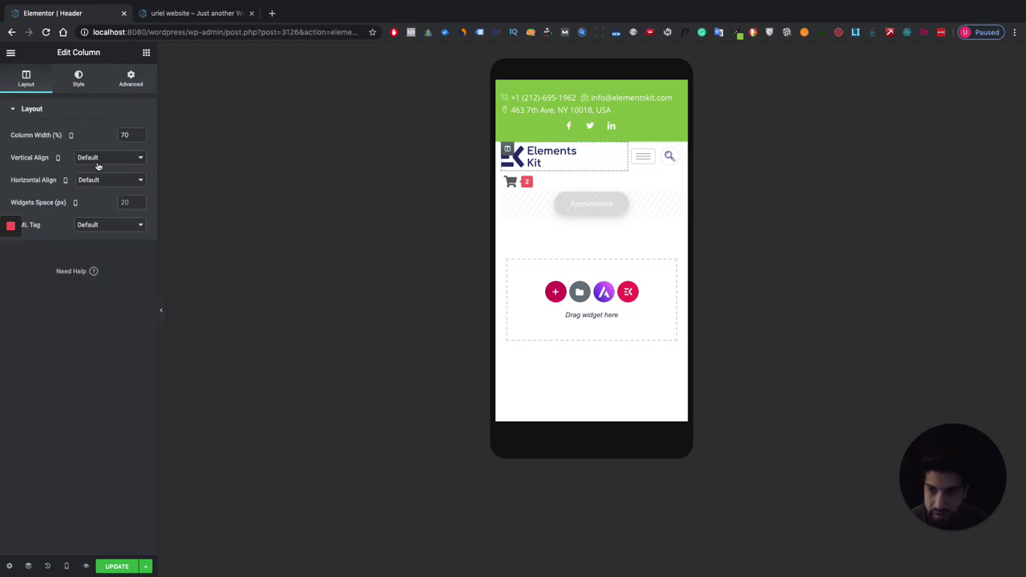
left_click(140, 138)
left_click(139, 138)
left_click(139, 138)
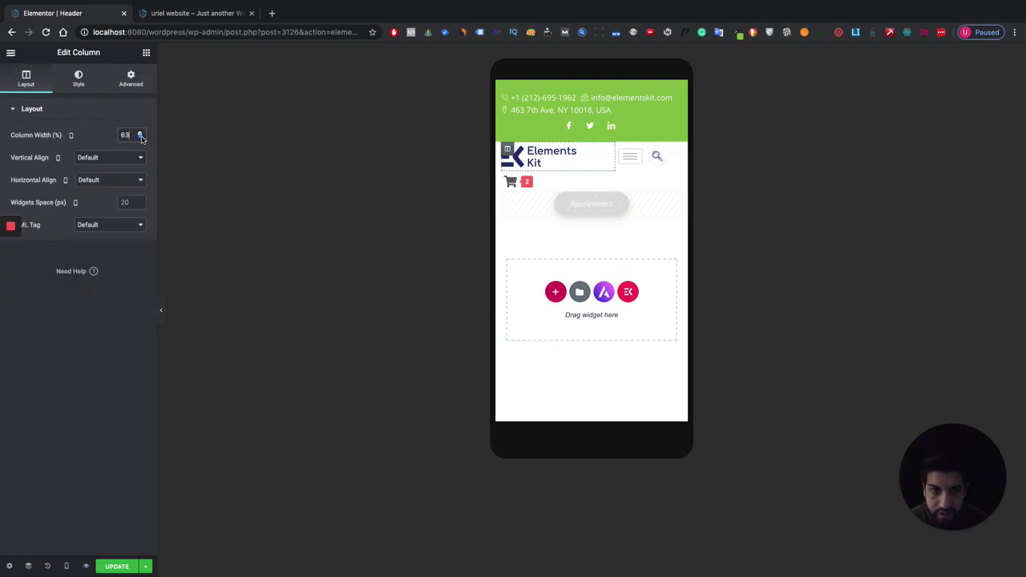
left_click(140, 137)
left_click(139, 138)
left_click(139, 138)
left_click(140, 138)
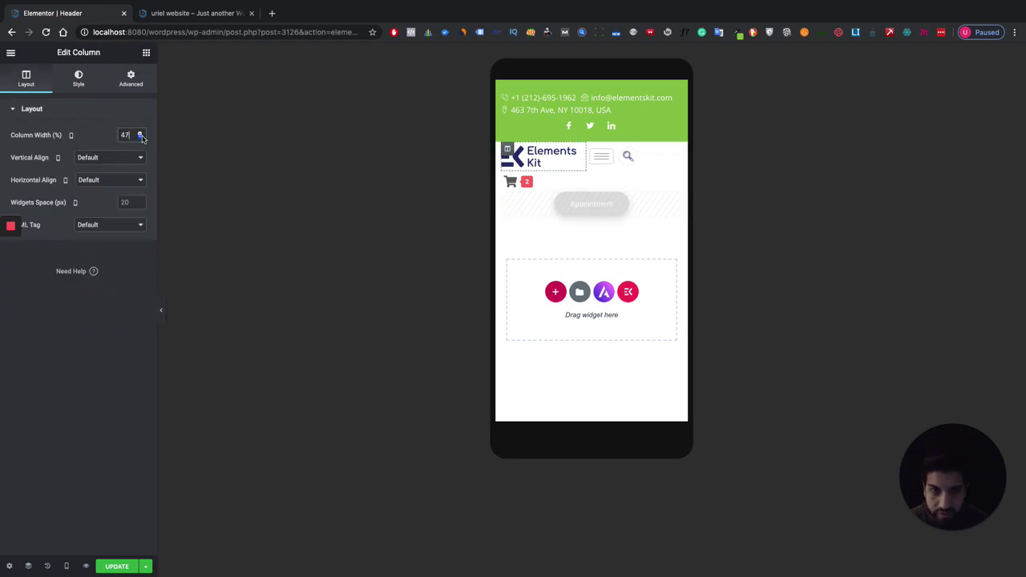
left_click(139, 138)
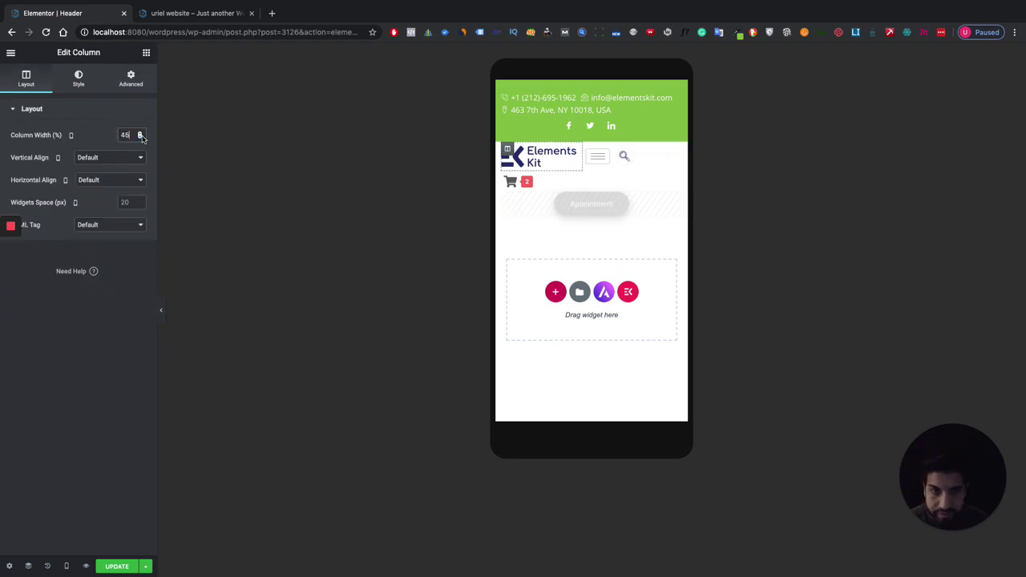
- Set the cart column's width to 13% in the Mobile view so it fits on the logo row
left_click(507, 178)
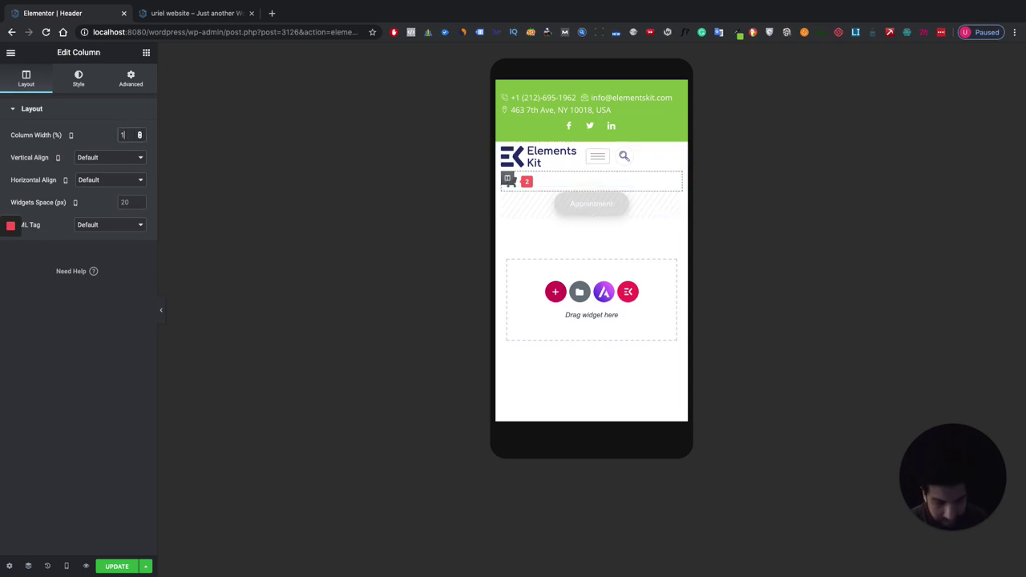
type("10")
left_click(140, 133)
left_click(140, 133)
left_click(140, 133)
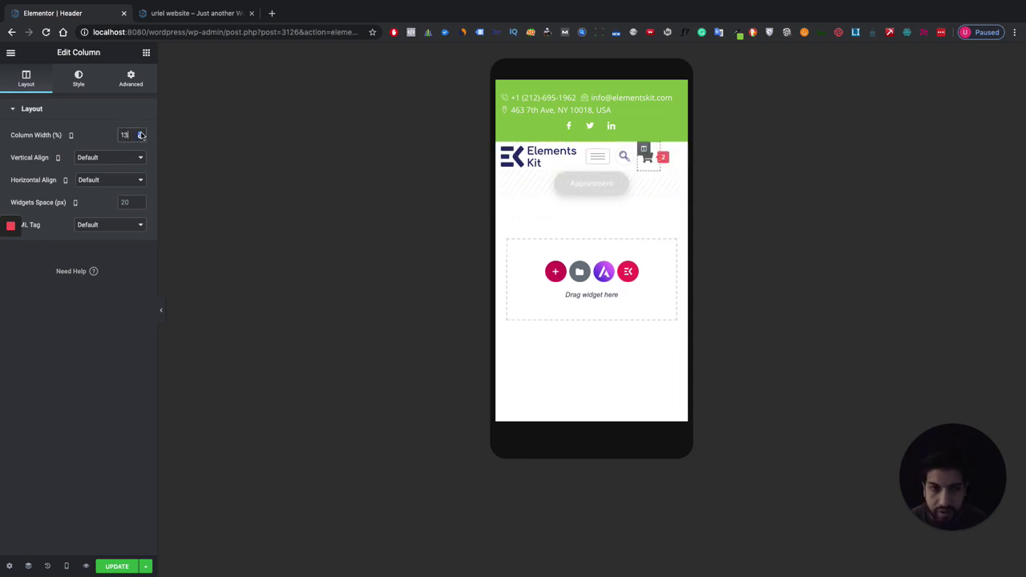
- Widen the logo column to 51% in the Mobile view and preview the header row
left_click(504, 166)
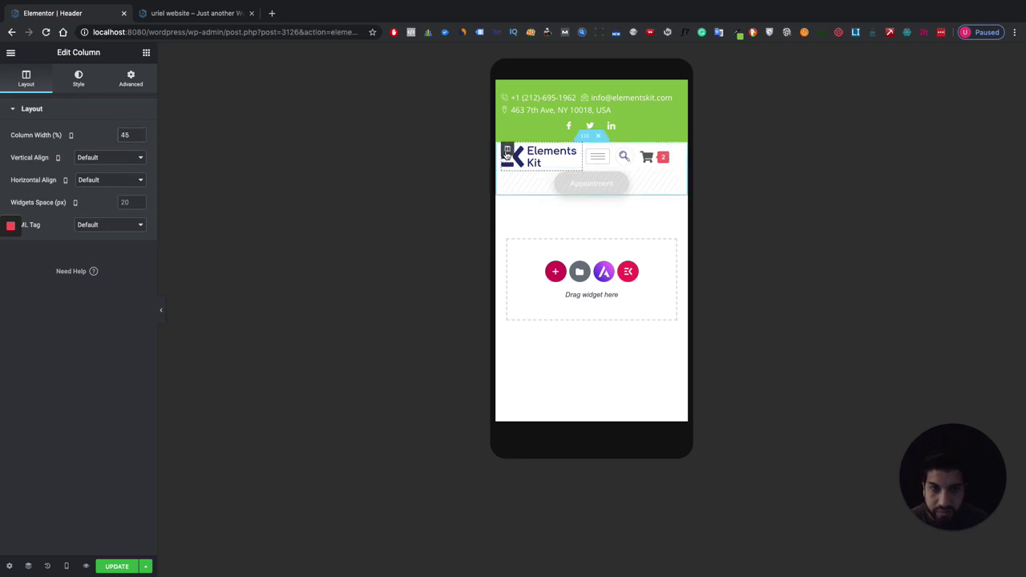
left_click(140, 133)
left_click(139, 133)
left_click(139, 133)
left_click(140, 133)
left_click(139, 133)
left_click(140, 133)
left_click(140, 133)
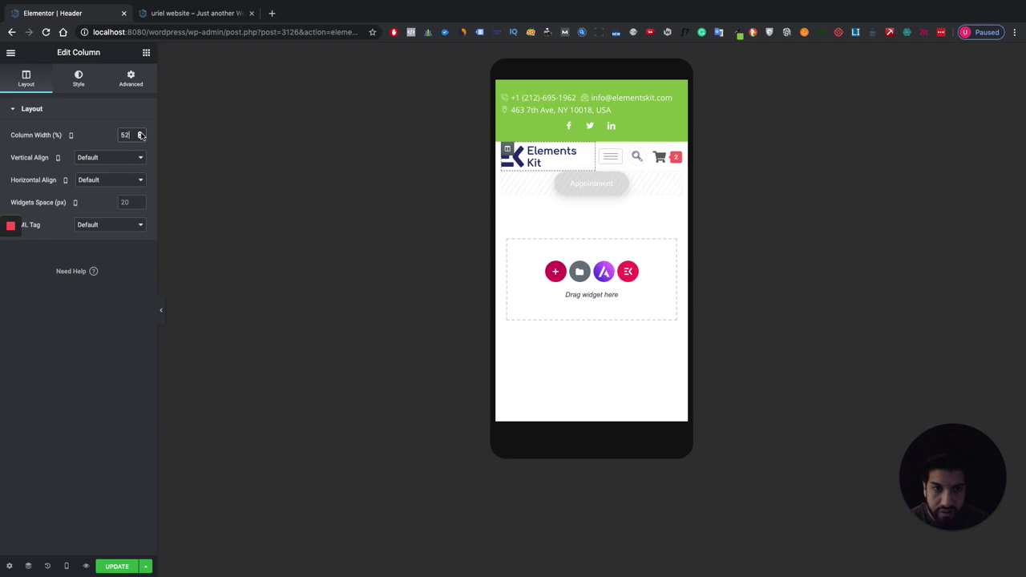
left_click(140, 133)
left_click(139, 138)
left_click(139, 137)
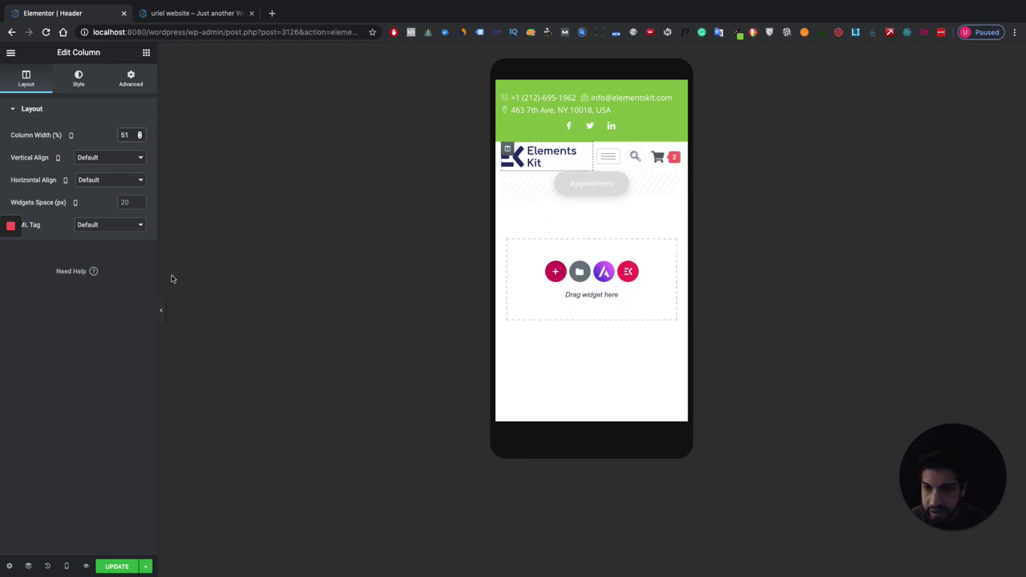
left_click(160, 308)
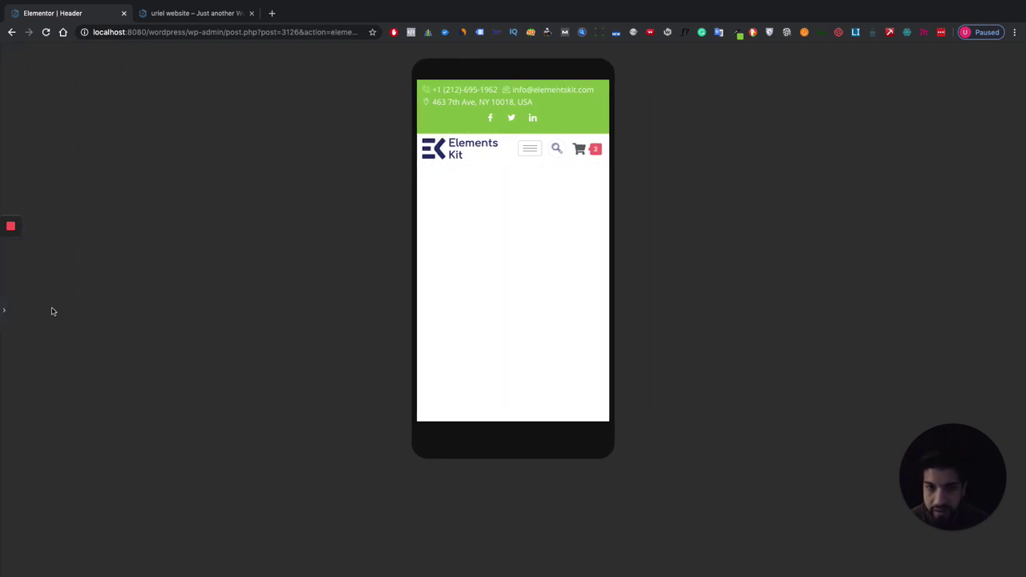
left_click(2, 312)
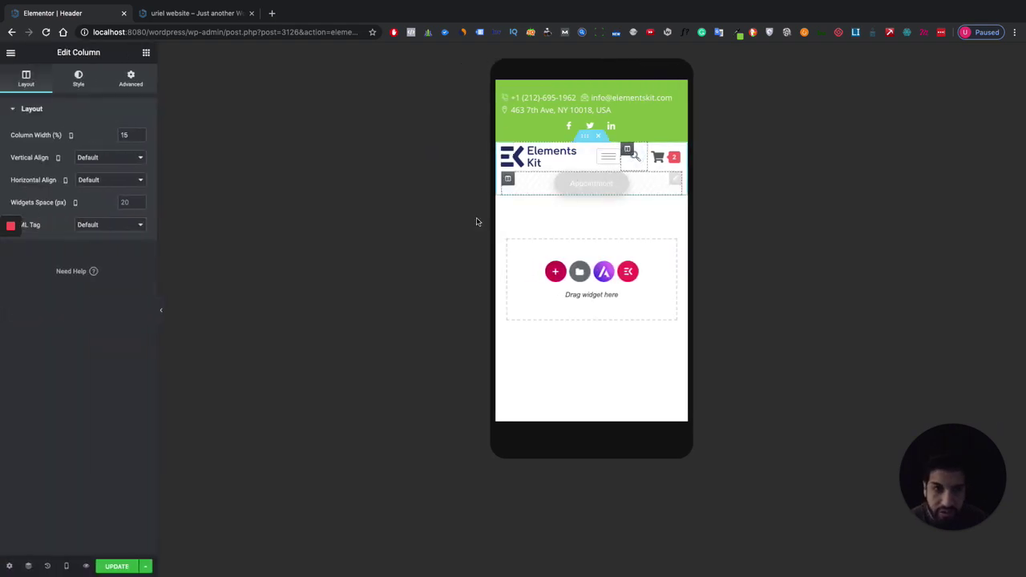
- Hide the search column on mobile and preview the header
left_click(133, 80)
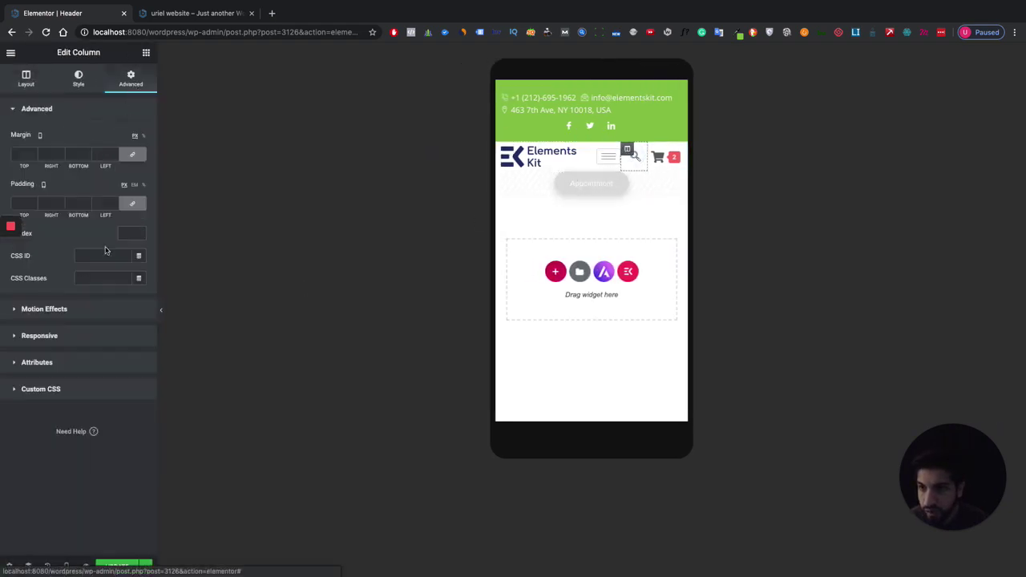
left_click(89, 335)
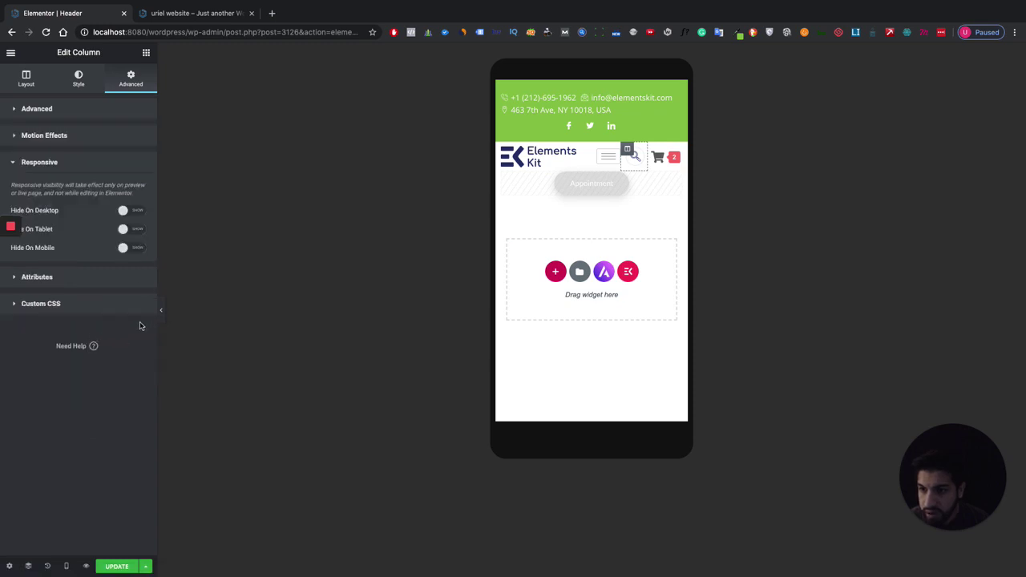
left_click(136, 249)
left_click(160, 309)
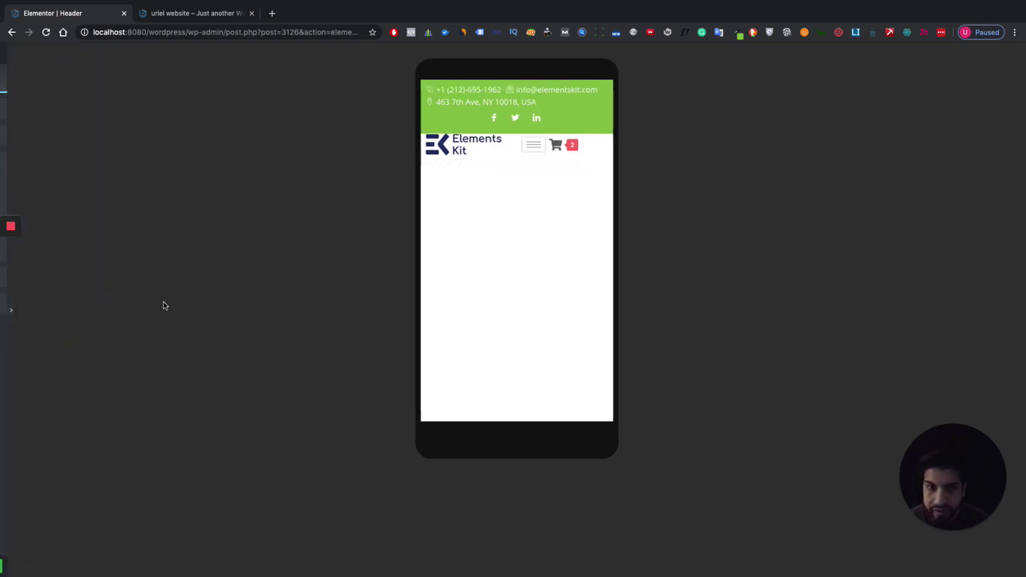
left_click(4, 309)
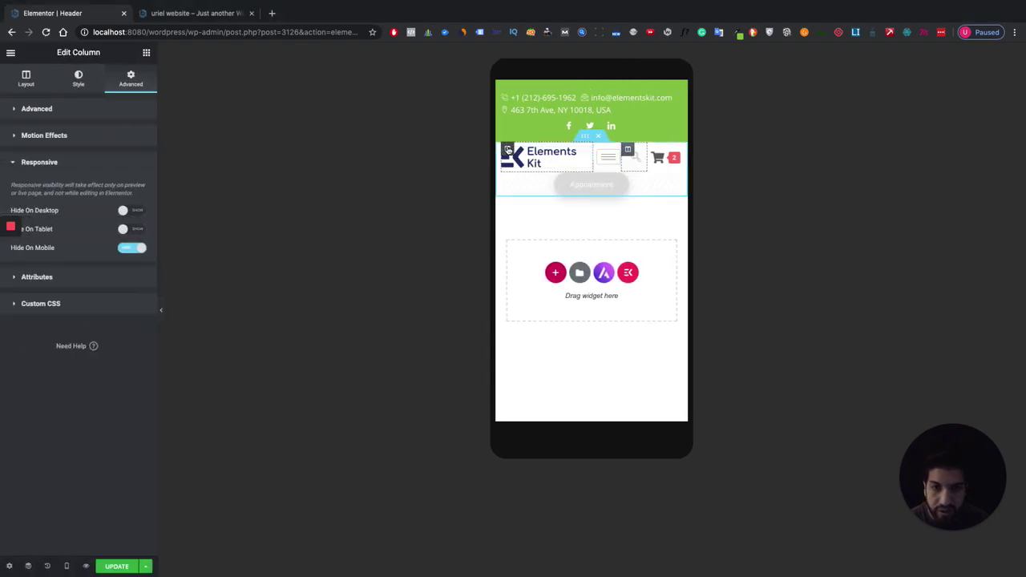
- Try mobile widths such as 69% and 56% for the logo column and preview the header
left_click(507, 149)
triple_click(140, 133)
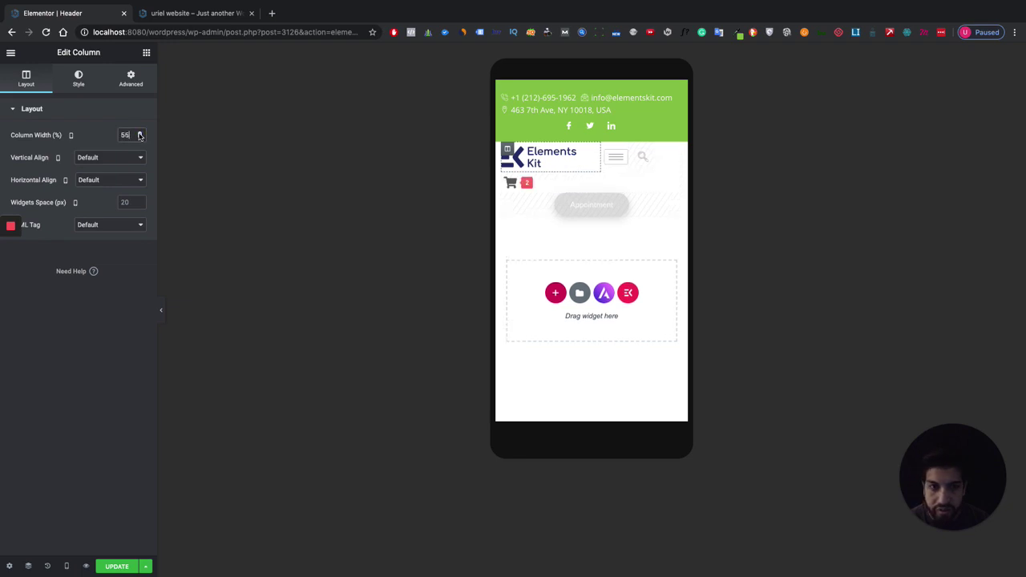
double_click(139, 133)
double_click(140, 133)
left_click(140, 138)
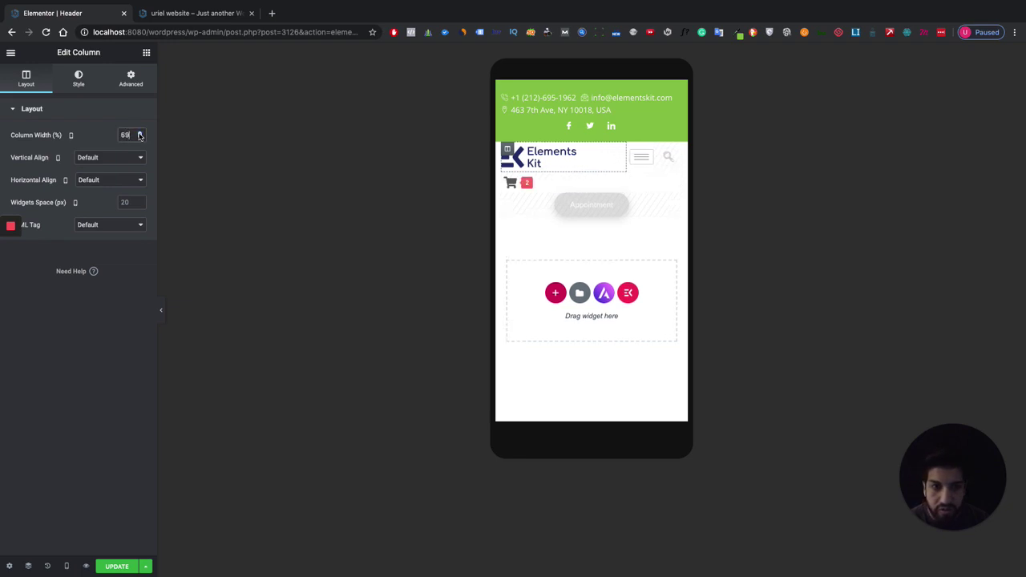
left_click(140, 138)
left_click(139, 138)
left_click(140, 138)
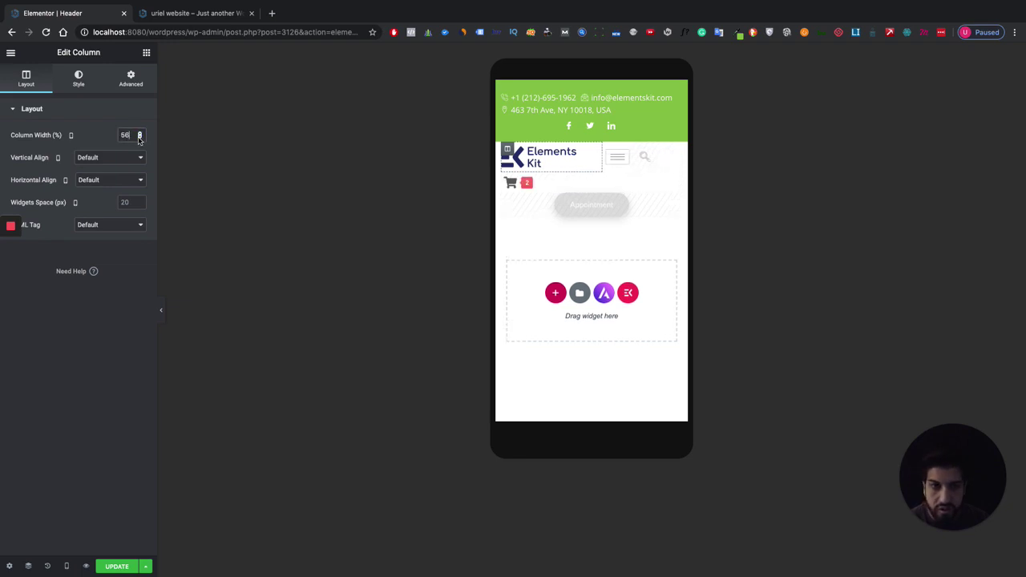
left_click(139, 138)
left_click(139, 138)
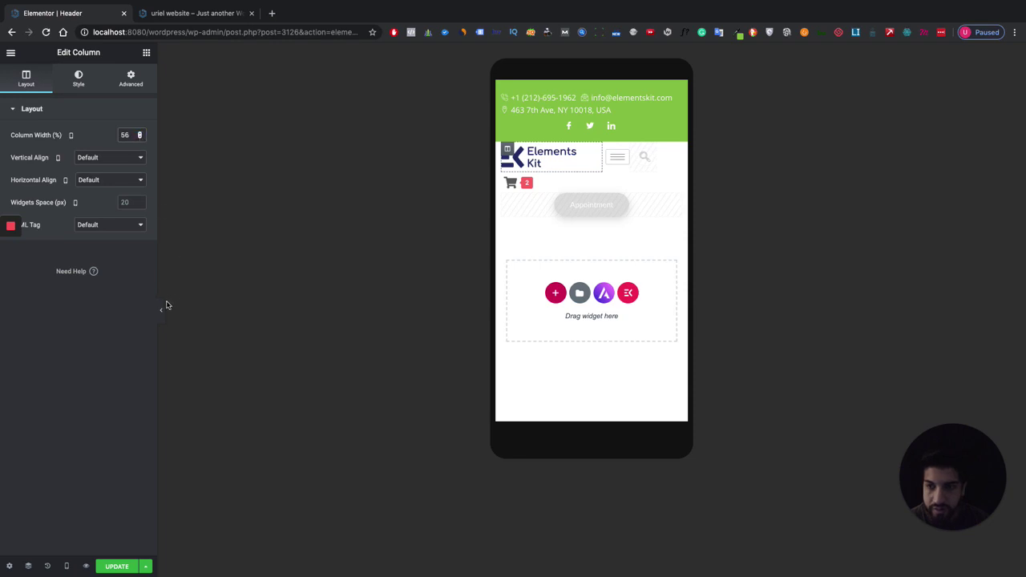
left_click(161, 309)
left_click(4, 310)
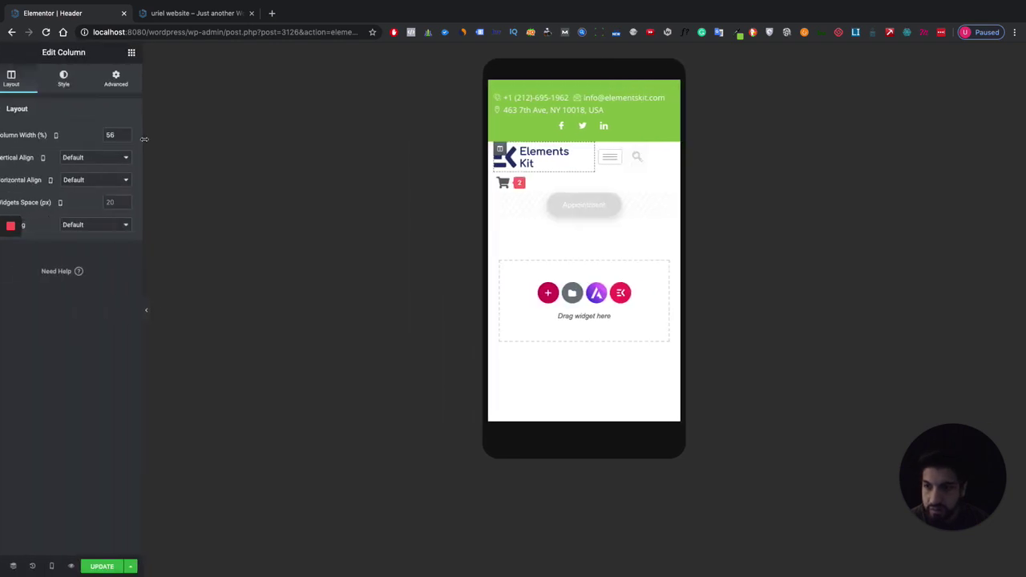
- Set the logo column's width to 66% in the Mobile view and preview the header
left_click(139, 133)
left_click(140, 133)
left_click(139, 133)
left_click(139, 133)
left_click(139, 133)
left_click(139, 133)
left_click(140, 133)
left_click(140, 134)
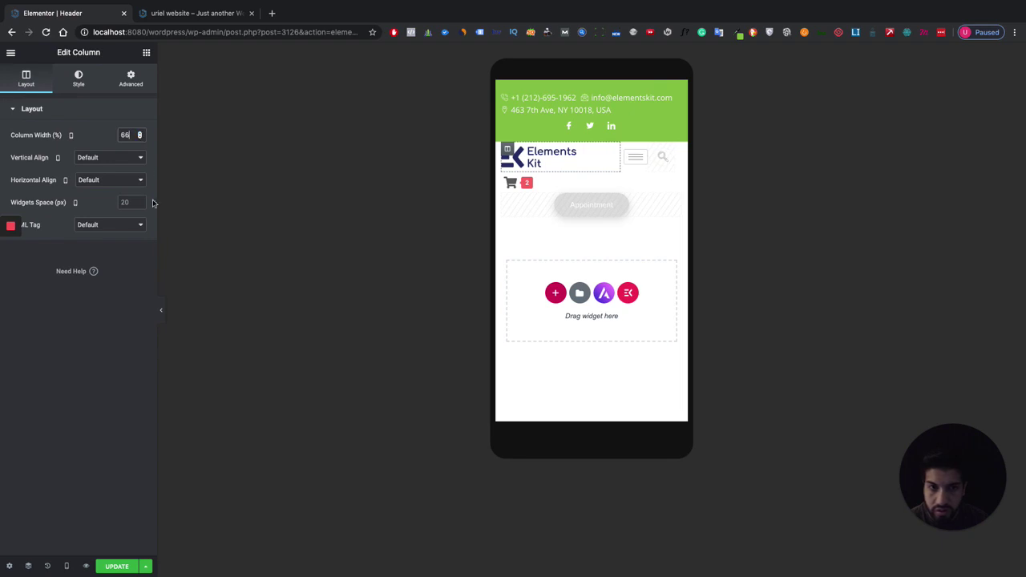
left_click(161, 309)
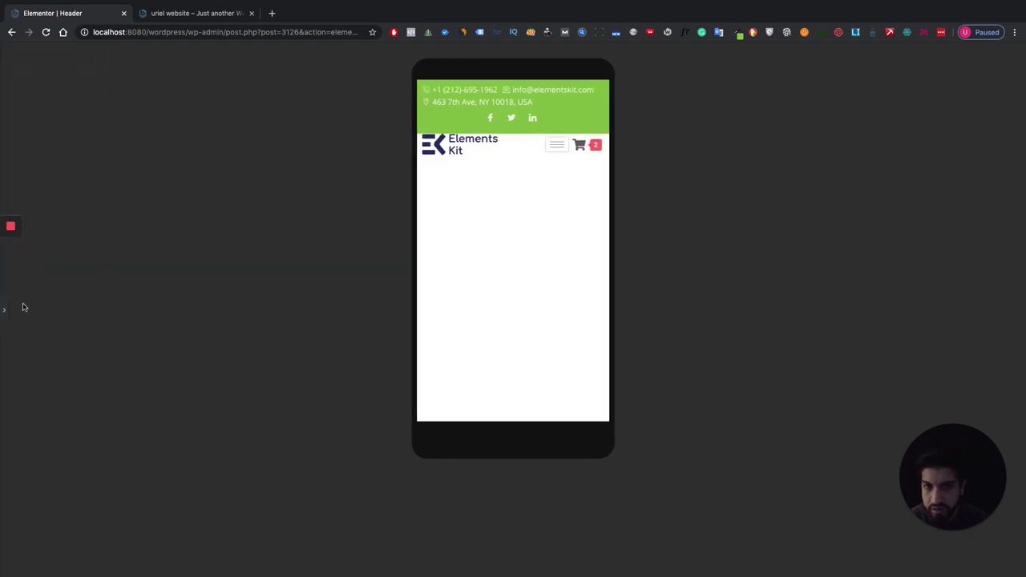
left_click(4, 310)
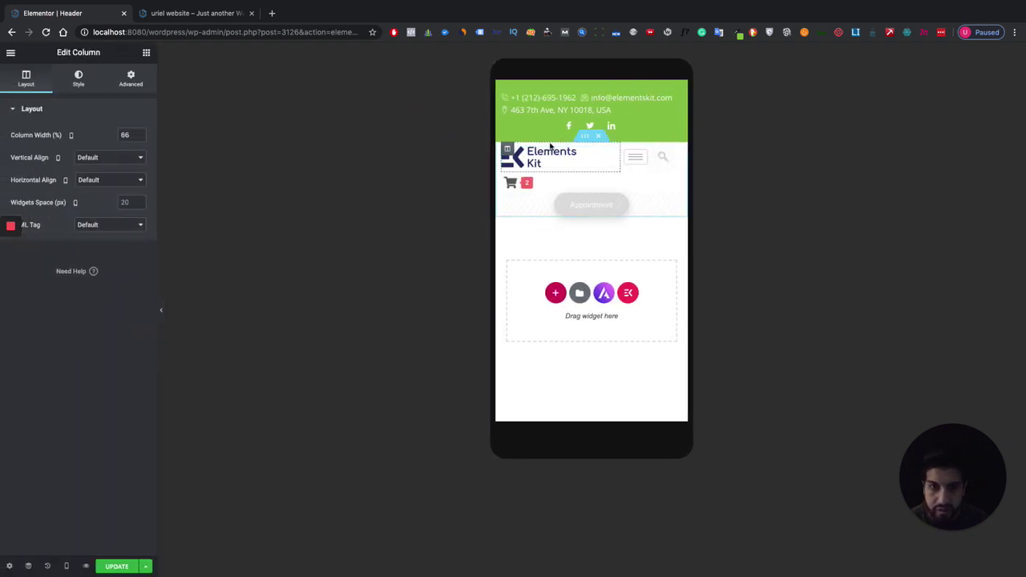
left_click(161, 309)
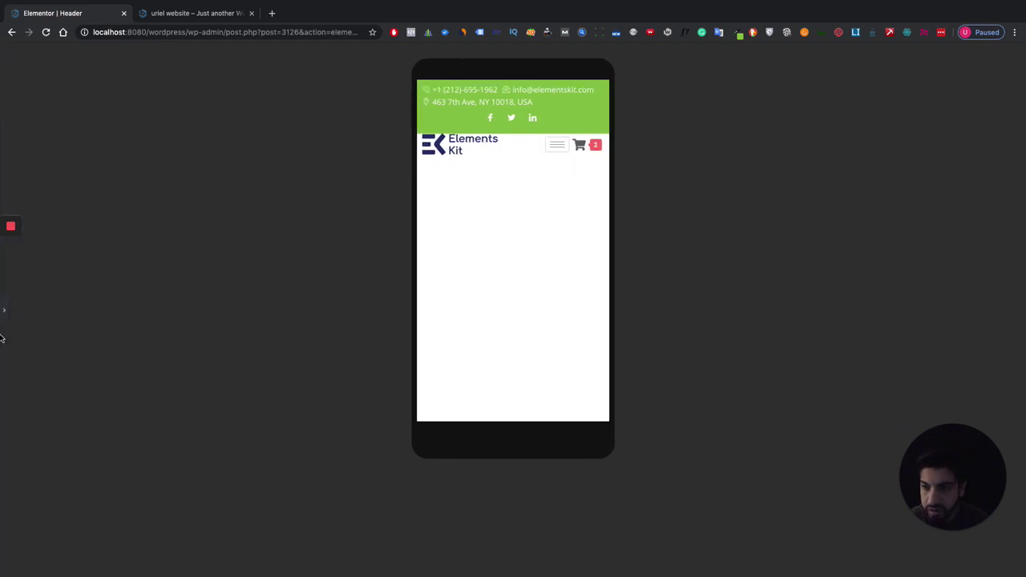
- Hide the contact details column of the green top bar on mobile and preview the header
left_click(4, 310)
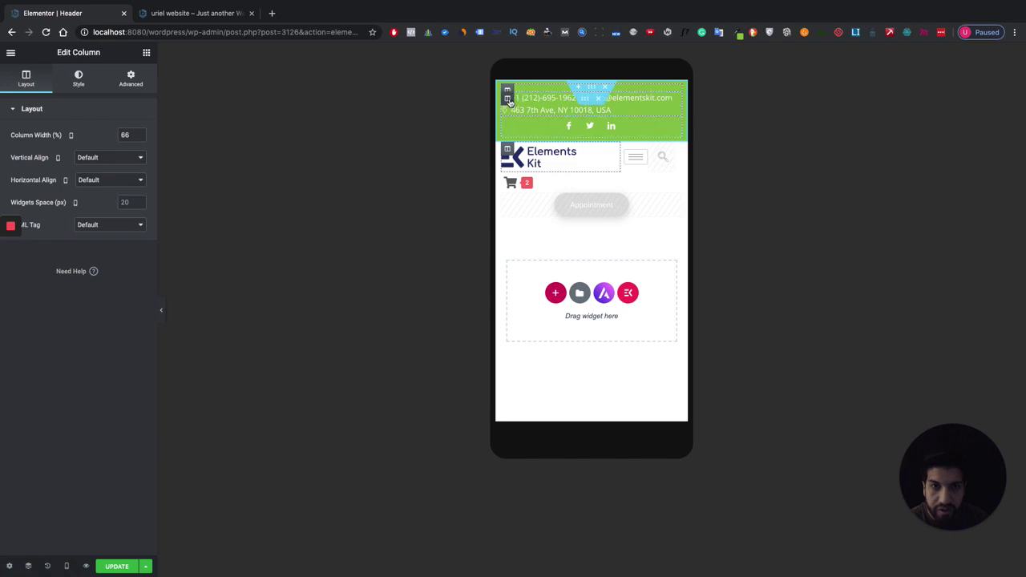
left_click(508, 98)
left_click(142, 83)
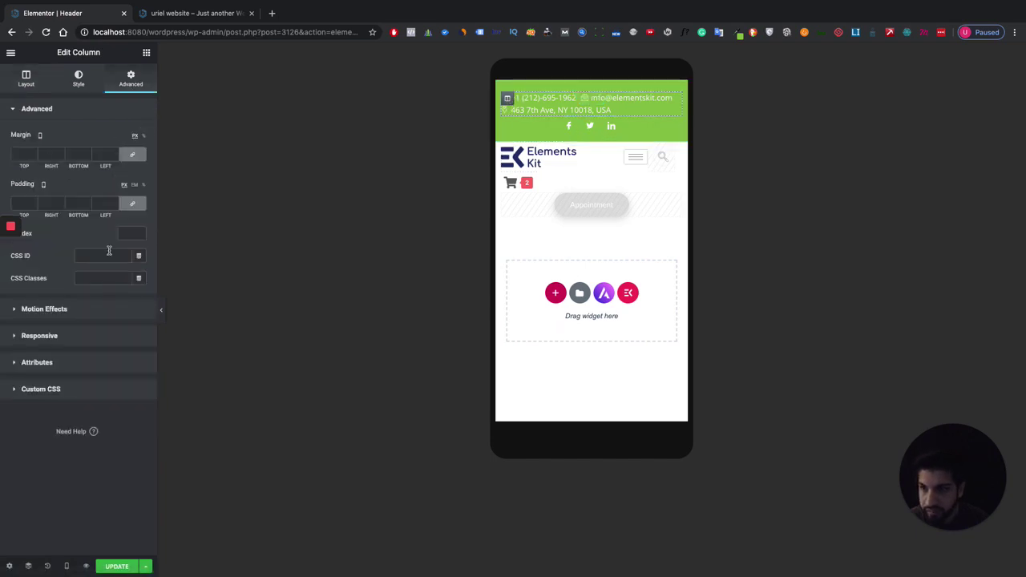
left_click(65, 339)
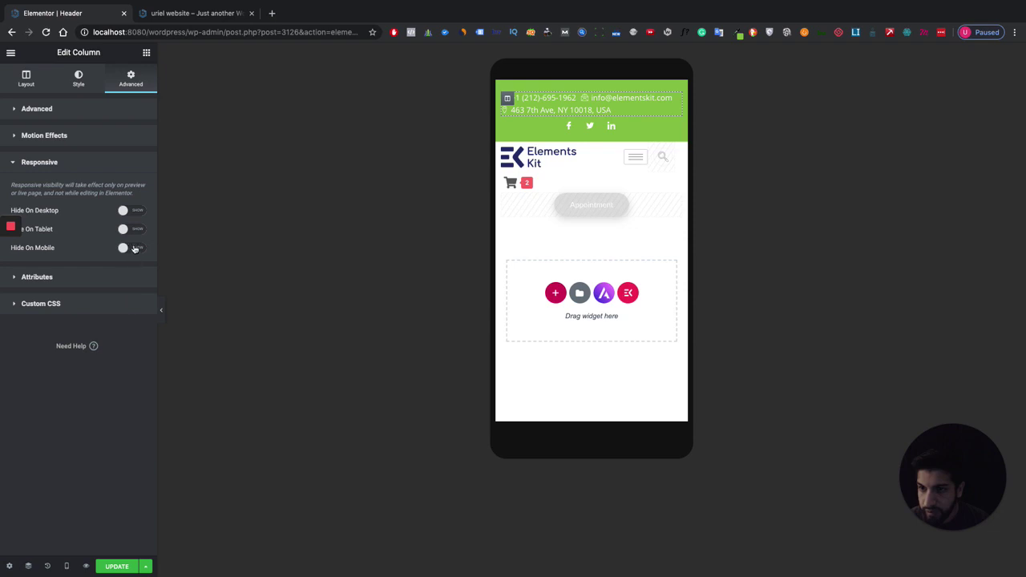
left_click(133, 249)
left_click(162, 311)
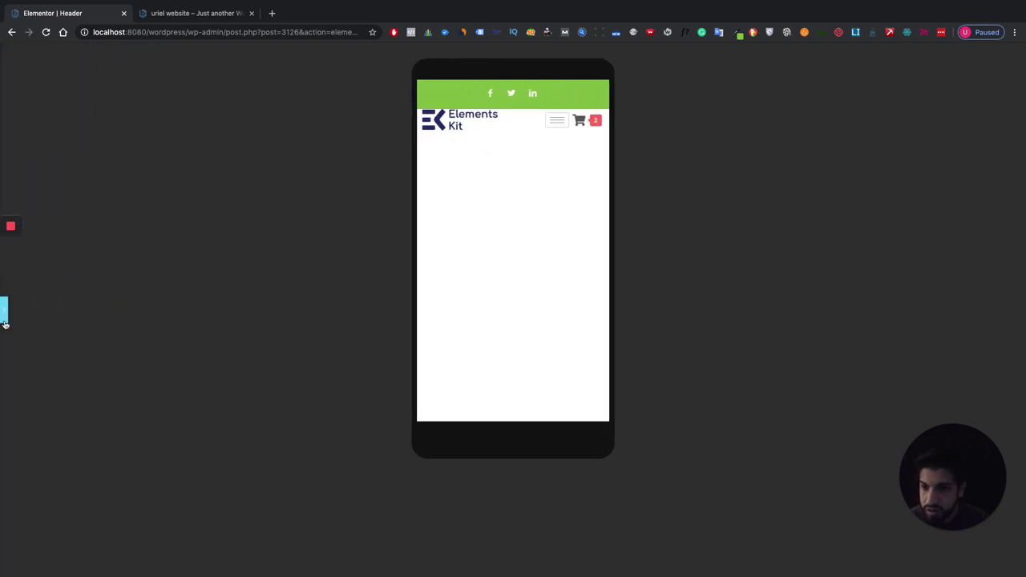
left_click(4, 318)
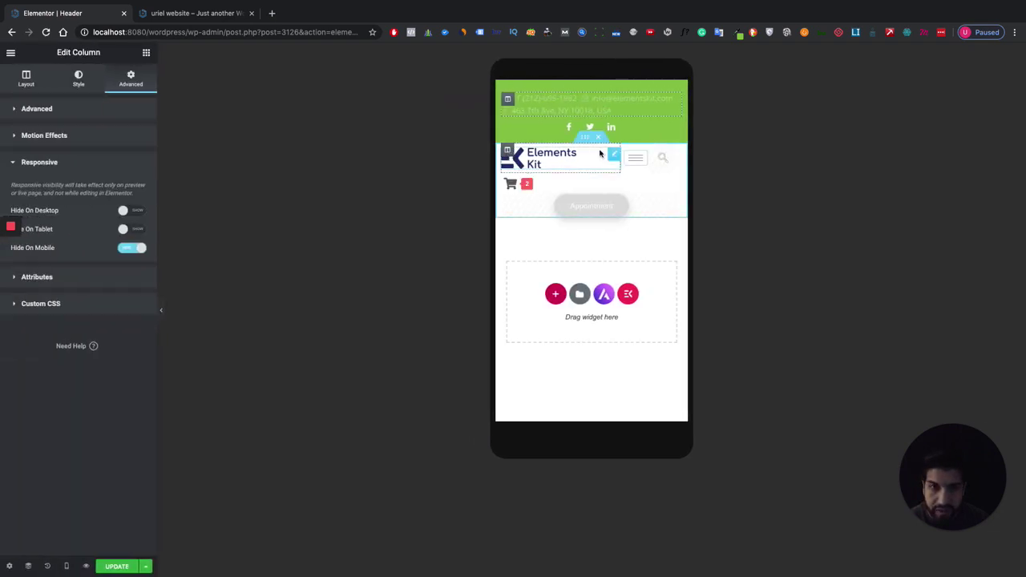
- Try a top margin of 6 px on the logo row's inner section and reset it to 0
left_click(585, 138)
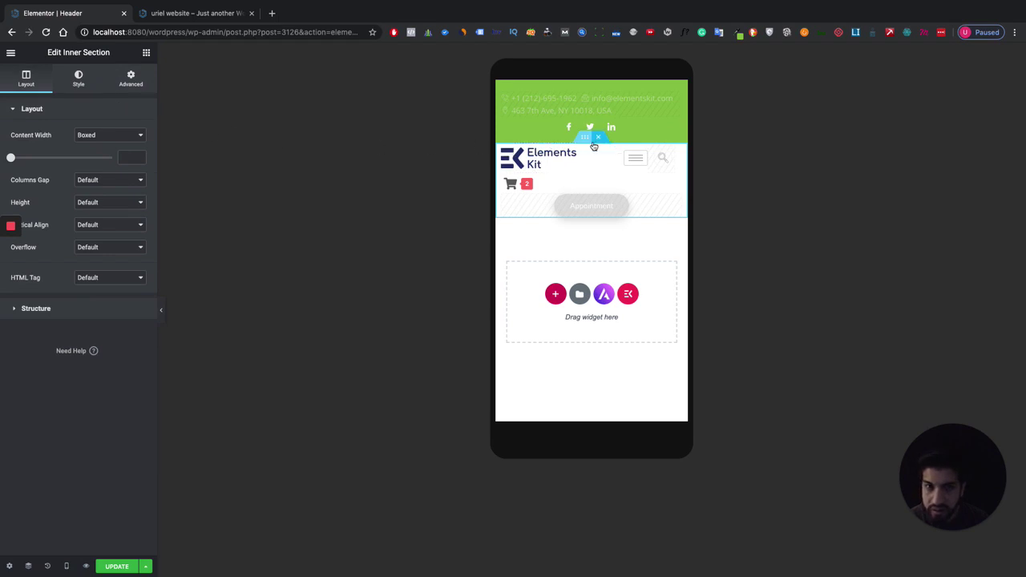
left_click(131, 78)
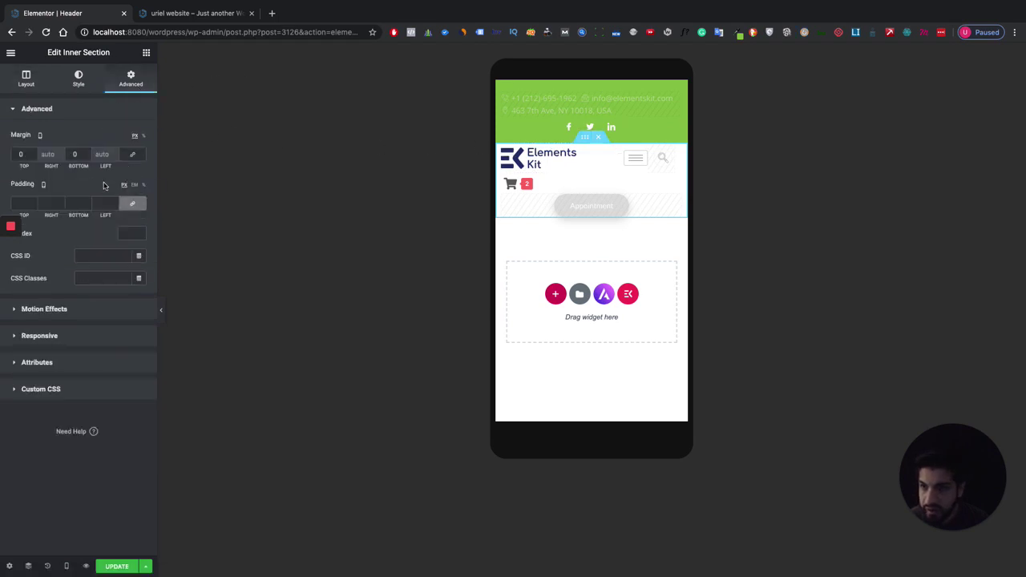
left_click(33, 154)
type("6")
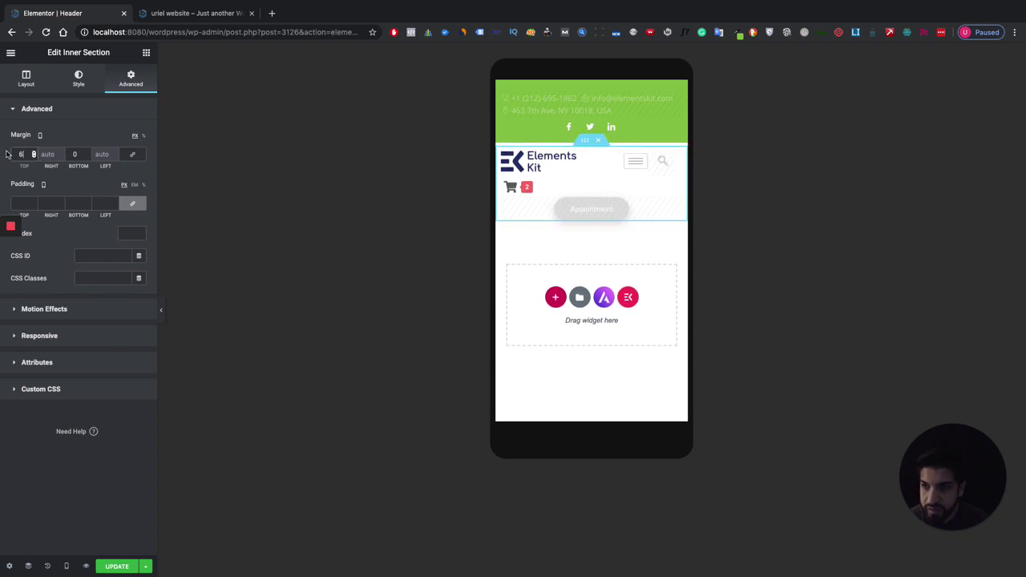
type("0")
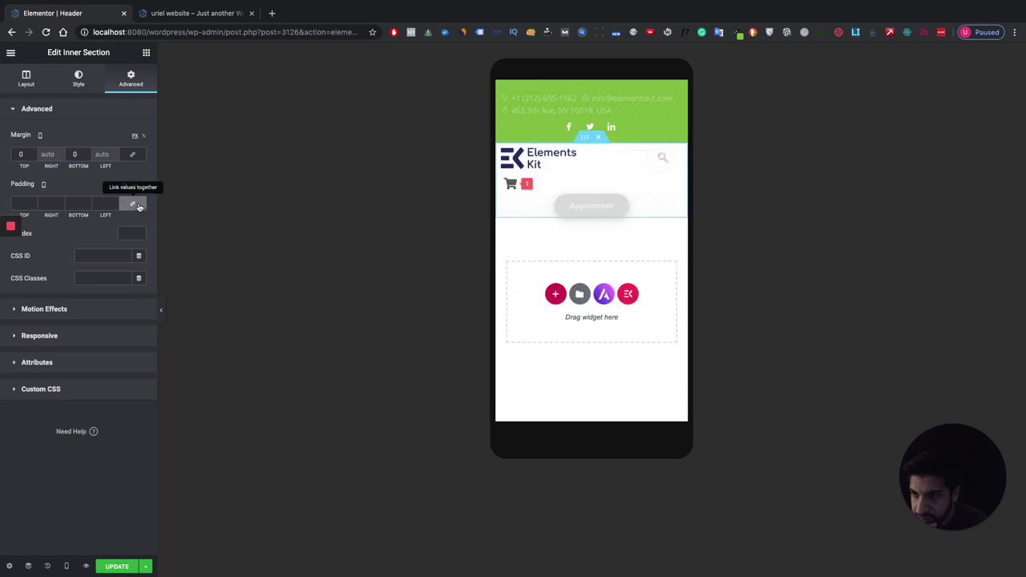
- Unlink the padding of the logo row's inner section and set the top to 10 px, with the other sides at 0
left_click(25, 204)
type("0")
key("Up")
key("Up")
key("Up")
key("Up")
key("Up")
key("Up")
key("Up")
key("Up")
key("Up")
key("Up")
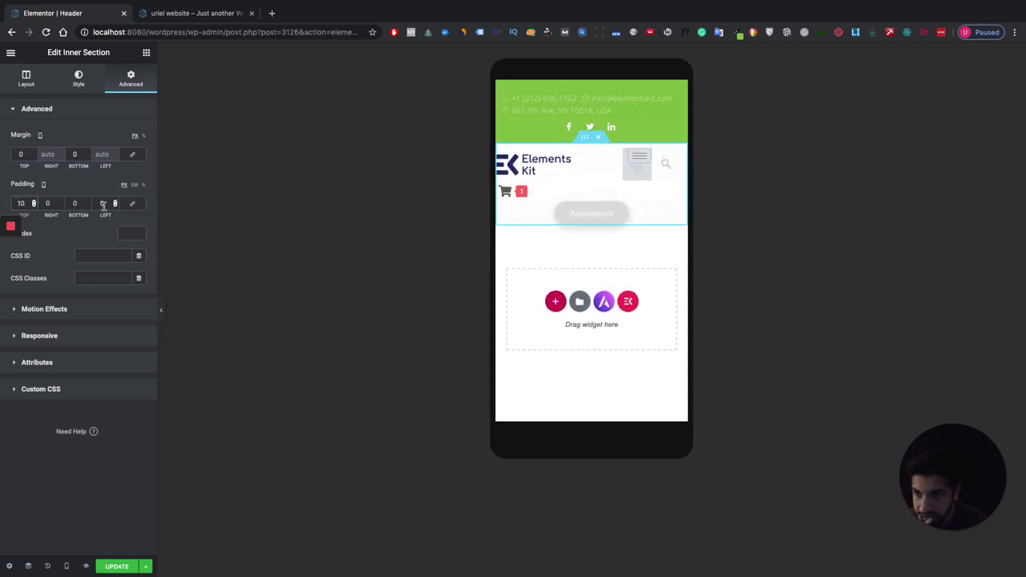
- Set both the left and right padding of the logo row's inner section to 11 px
left_click(115, 202)
key("Up")
key("Up")
key("Up")
key("Up")
key("Up")
key("Up")
key("Up")
key("Up")
key("Up")
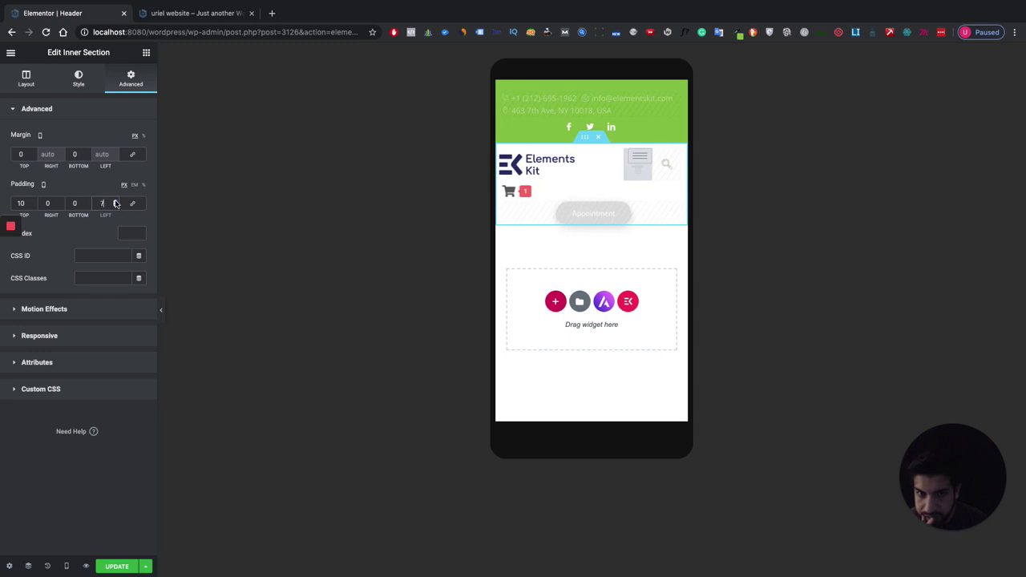
key("Up")
double_click(58, 203)
type("11")
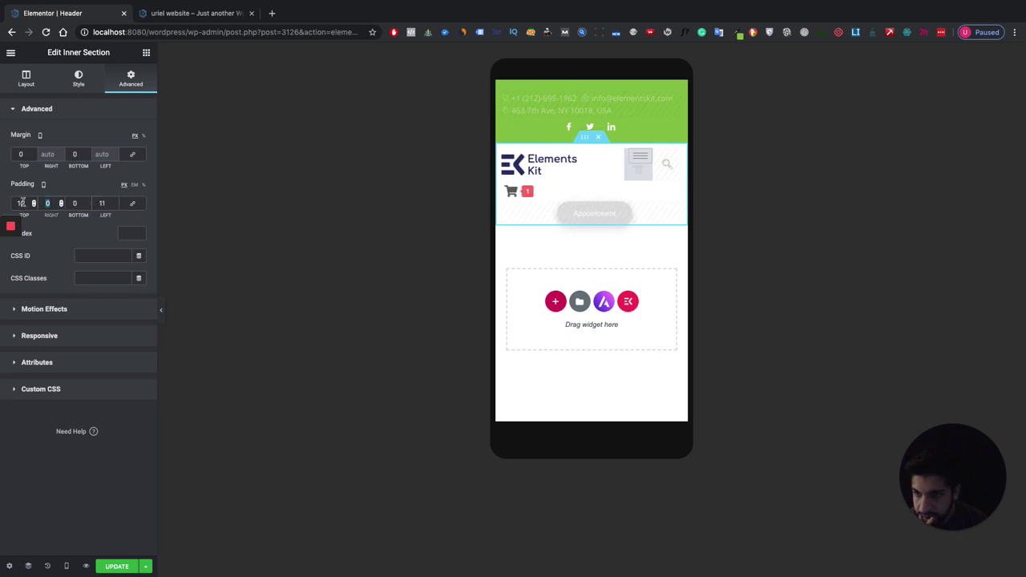
- Preview the mobile header row and open the navigation menu widget's settings
left_click(158, 309)
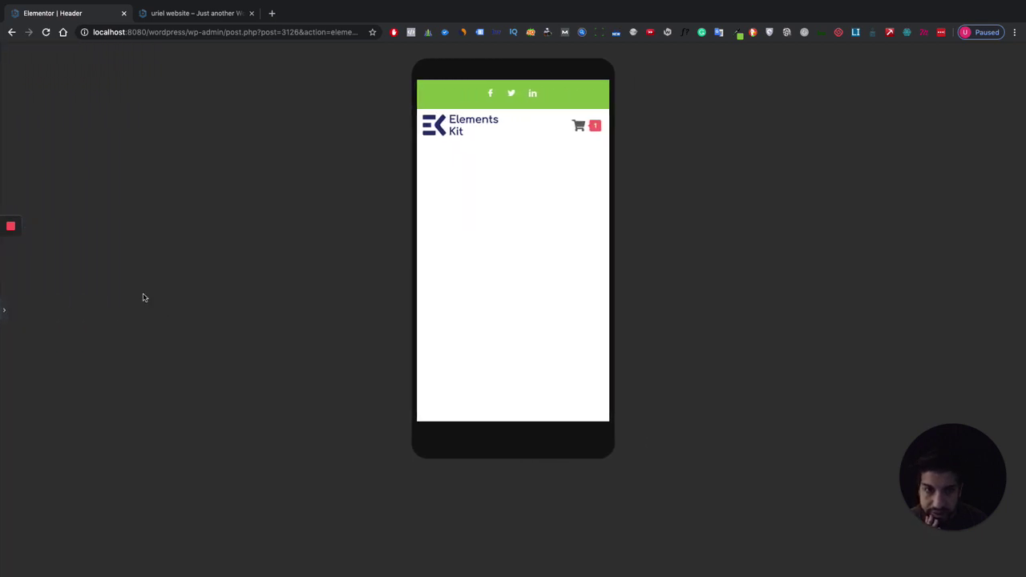
left_click(11, 270)
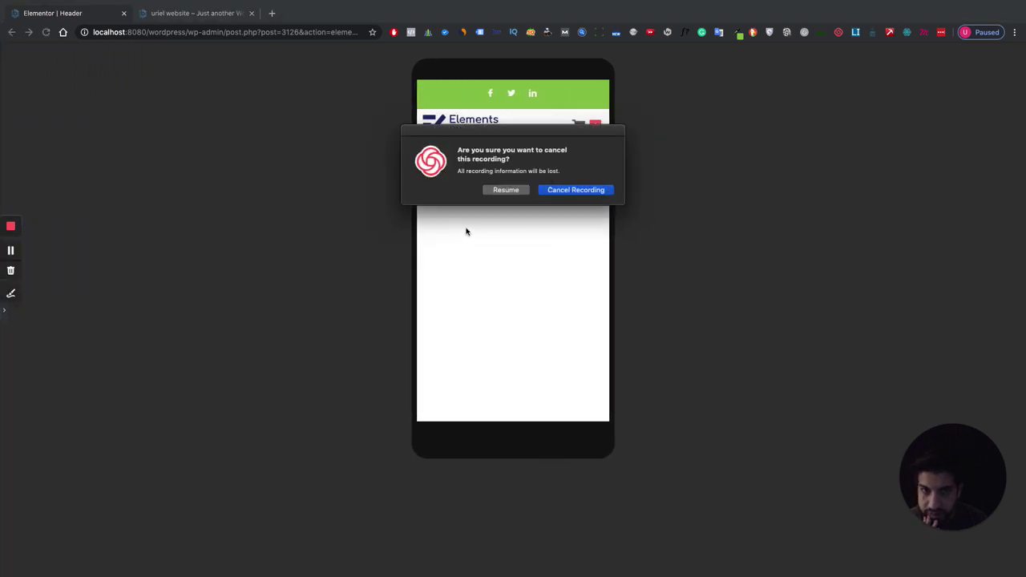
left_click(505, 190)
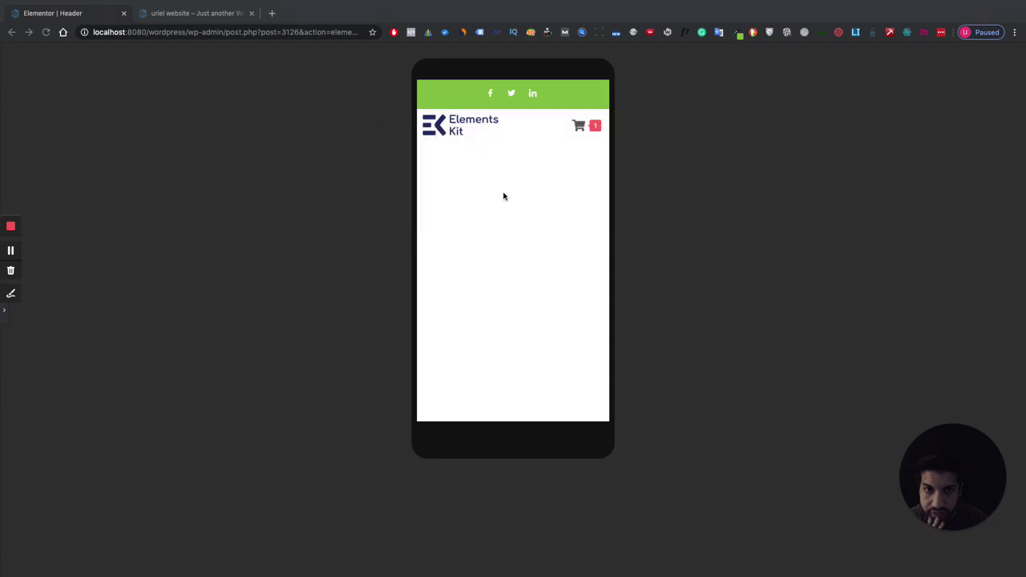
left_click(4, 318)
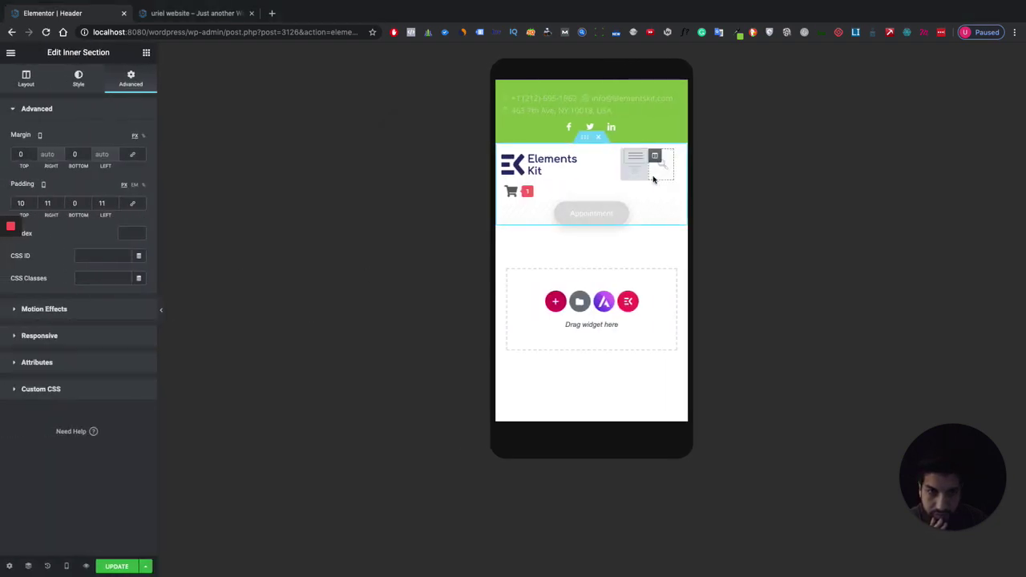
left_click(161, 311)
left_click(4, 317)
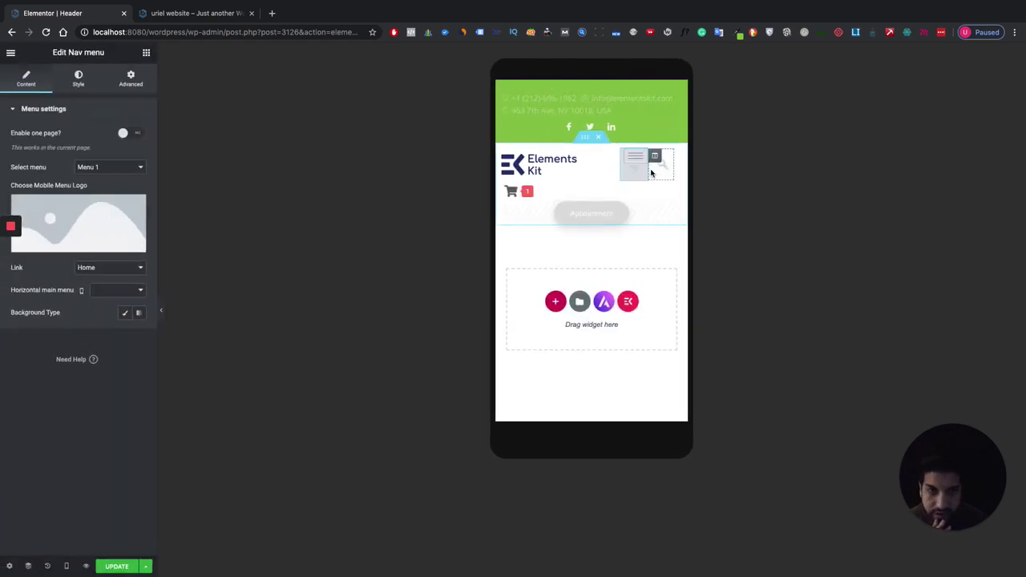
left_click(161, 310)
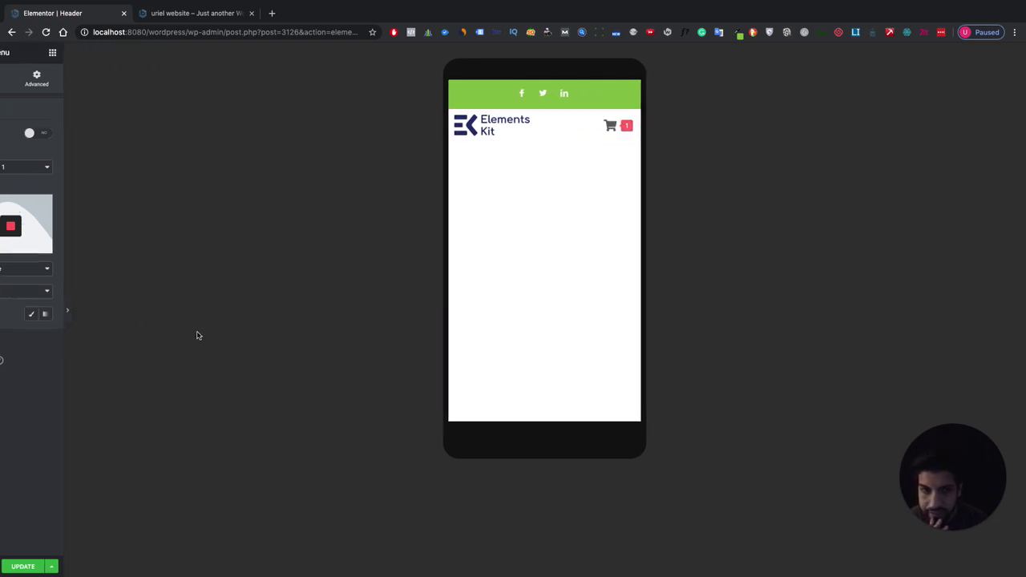
left_click(4, 310)
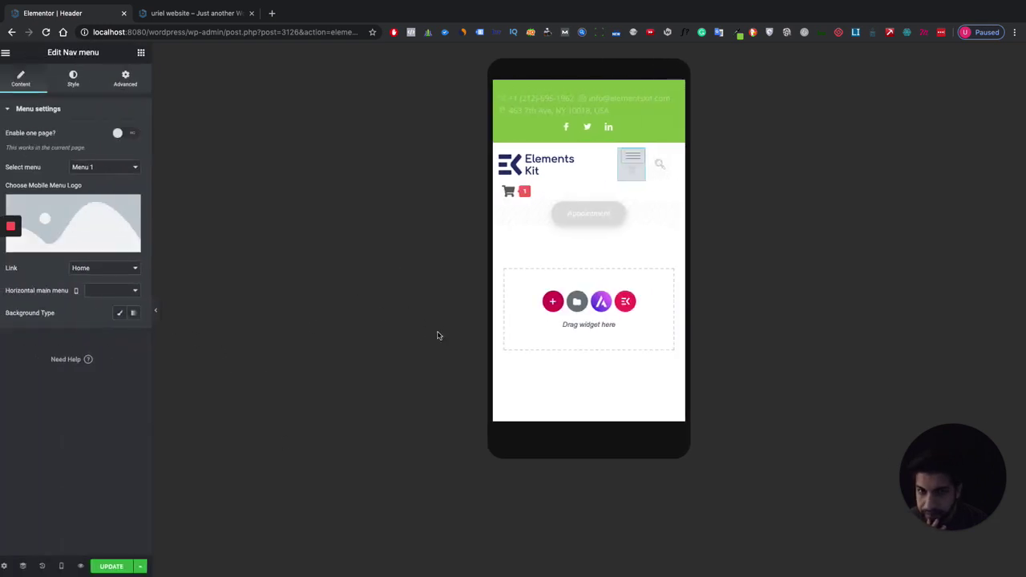
- Update the header, preview the site, and open the home page in the browser inspector's responsive view
left_click(112, 567)
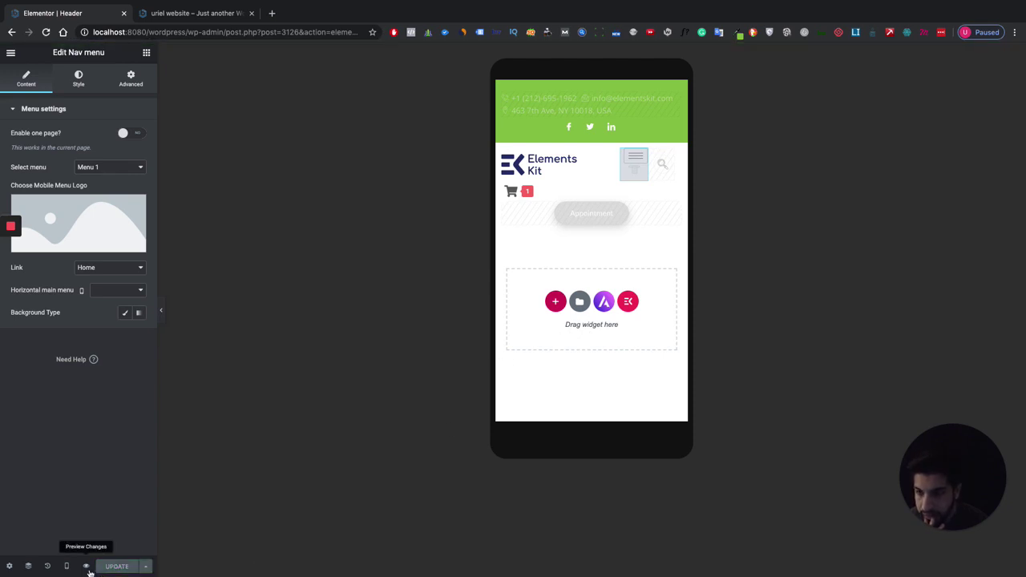
left_click(86, 566)
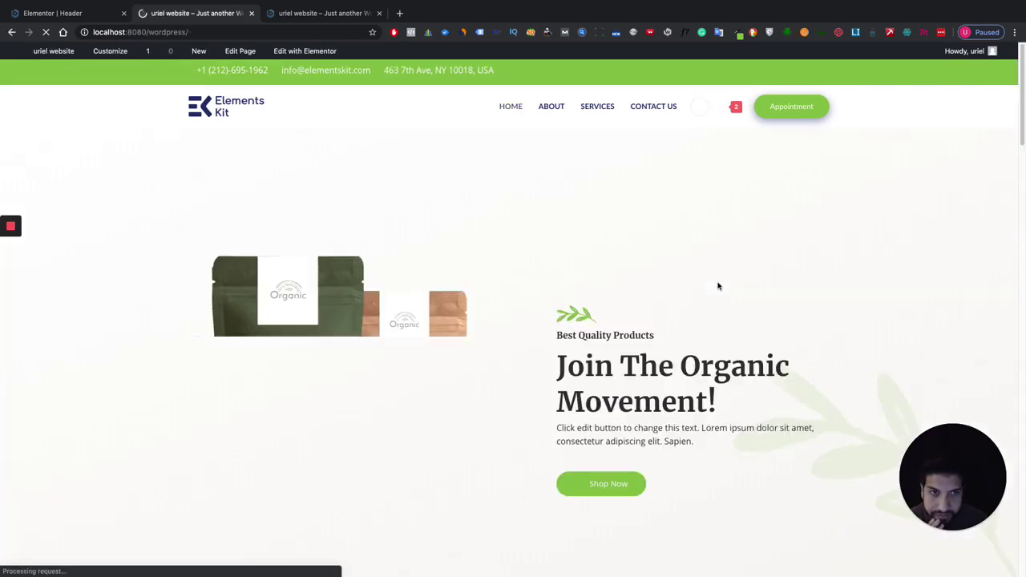
right_click(728, 283)
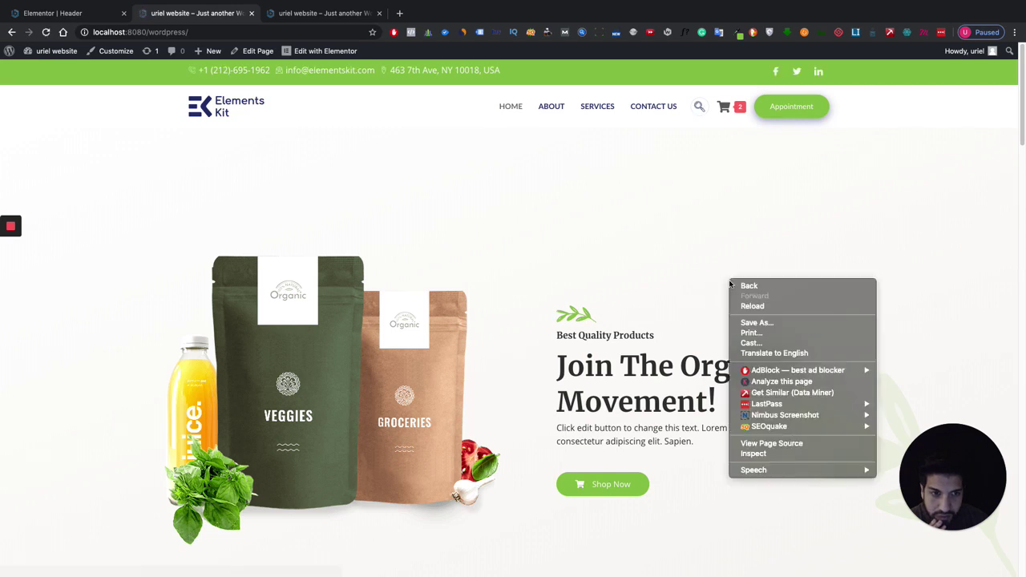
left_click(769, 455)
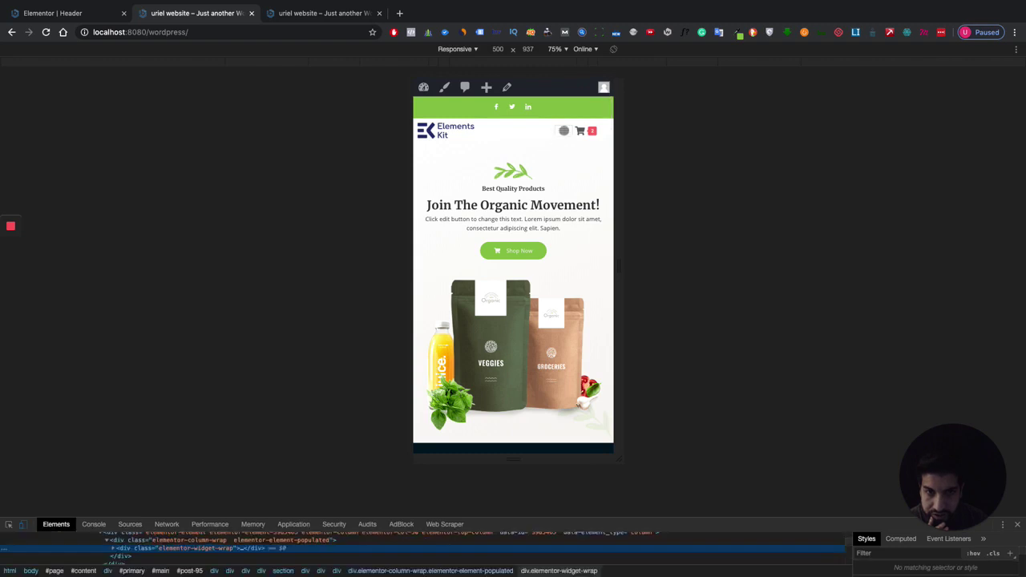
- Test opening and closing the mobile navigation menu on the home page and look through the page's upper part
left_click(564, 131)
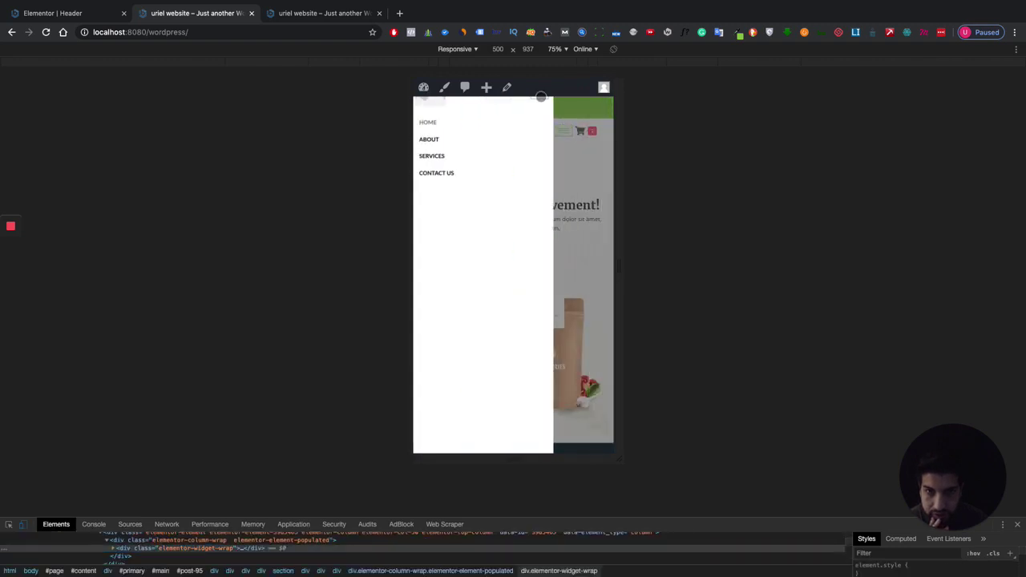
left_click(542, 97)
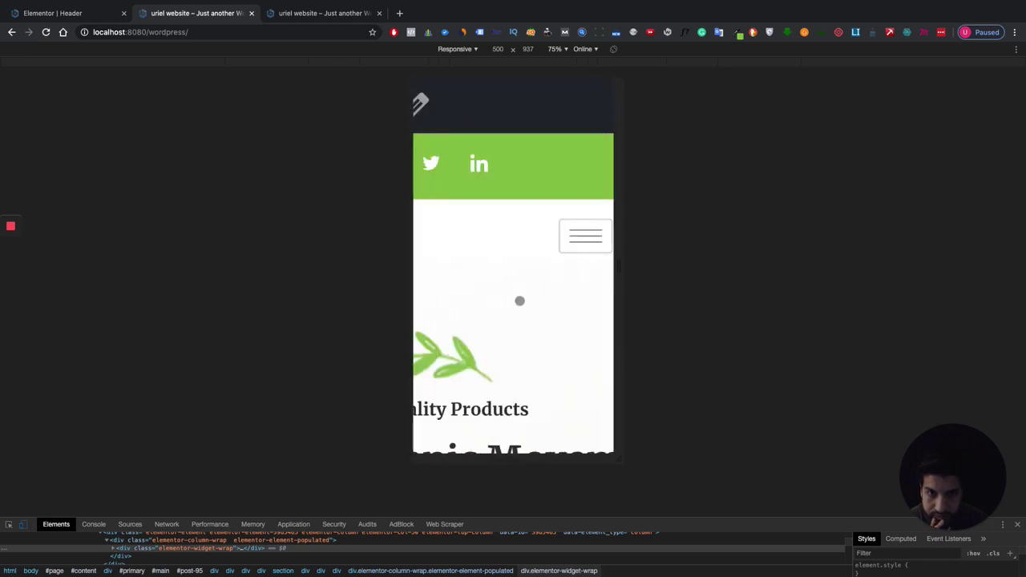
scroll(522, 289, "down", 5)
scroll(523, 284, "down", 3)
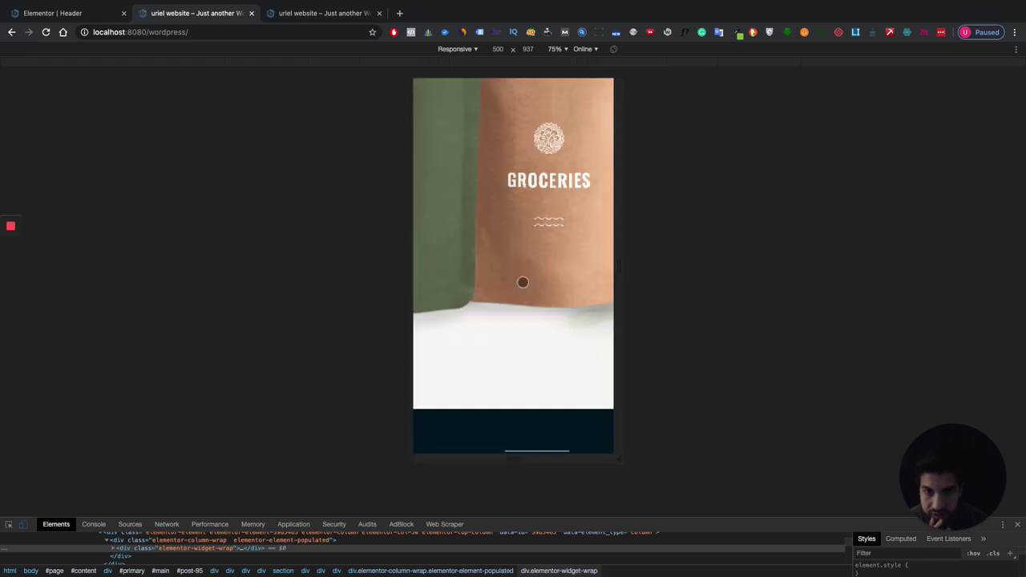
scroll(523, 280, "up", 8)
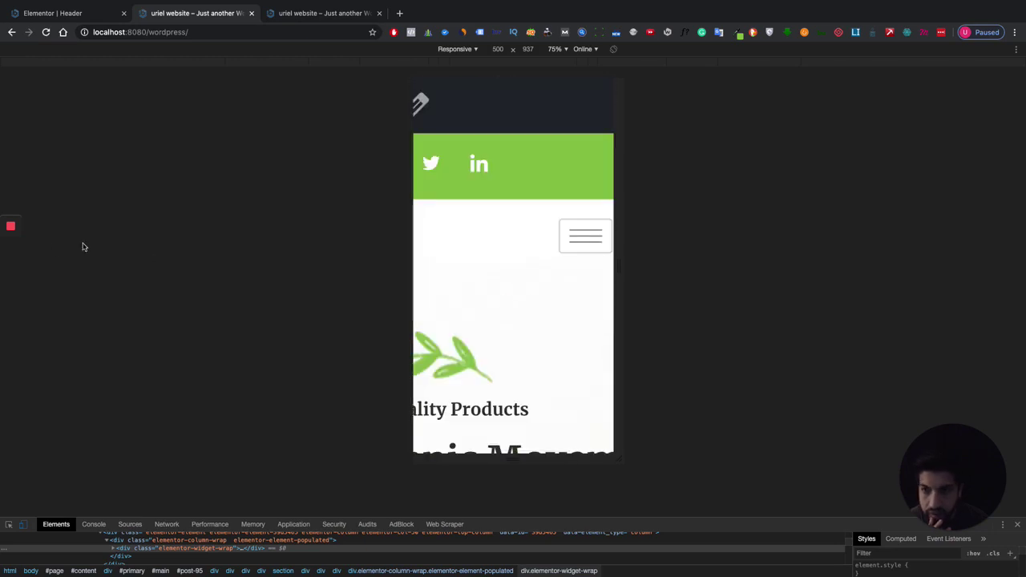
- Remove the placeholder mobile menu logo in the Elementor header editor, check the opened mobile menu, and update the header
left_click(70, 12)
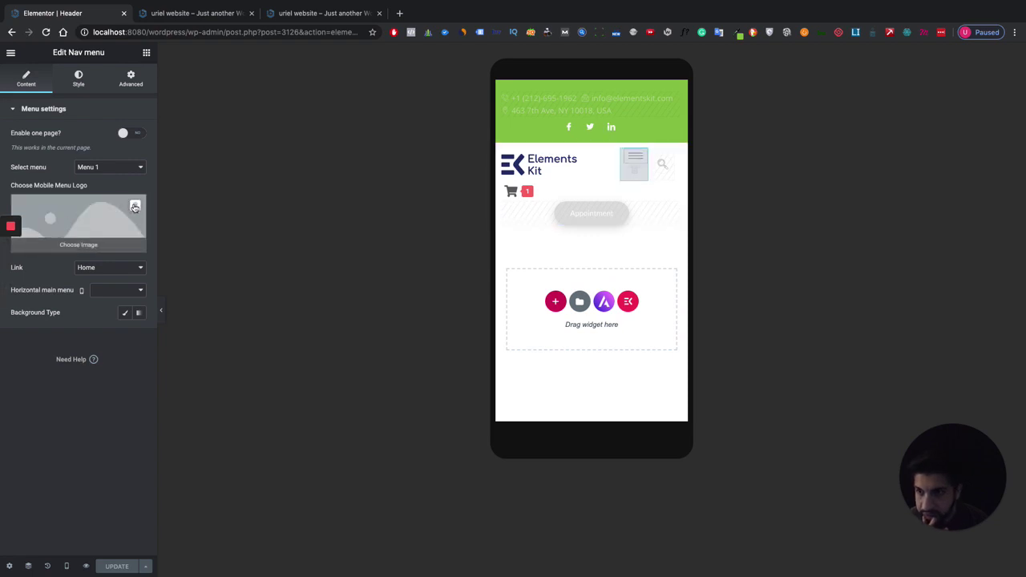
left_click(136, 207)
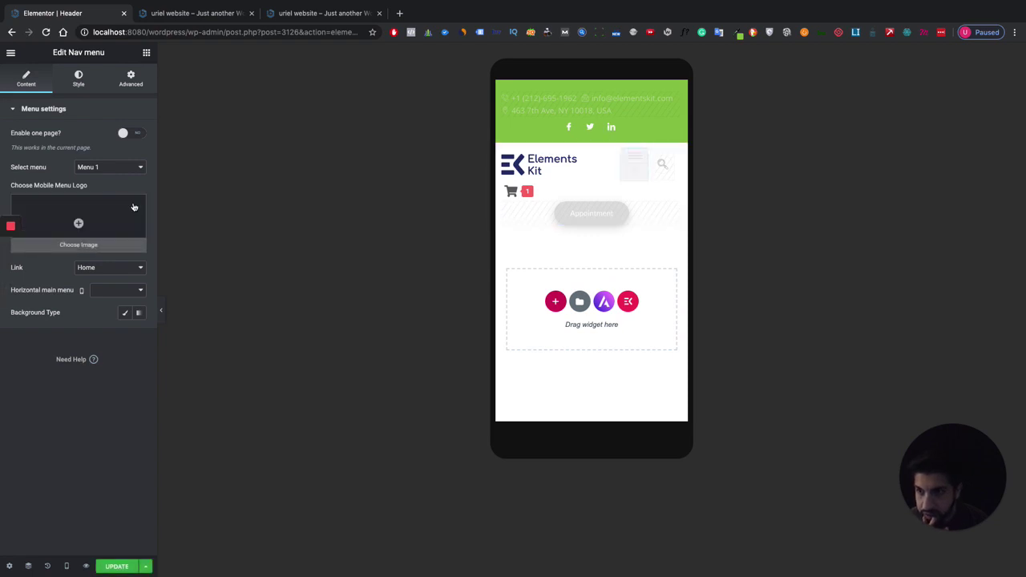
left_click(639, 166)
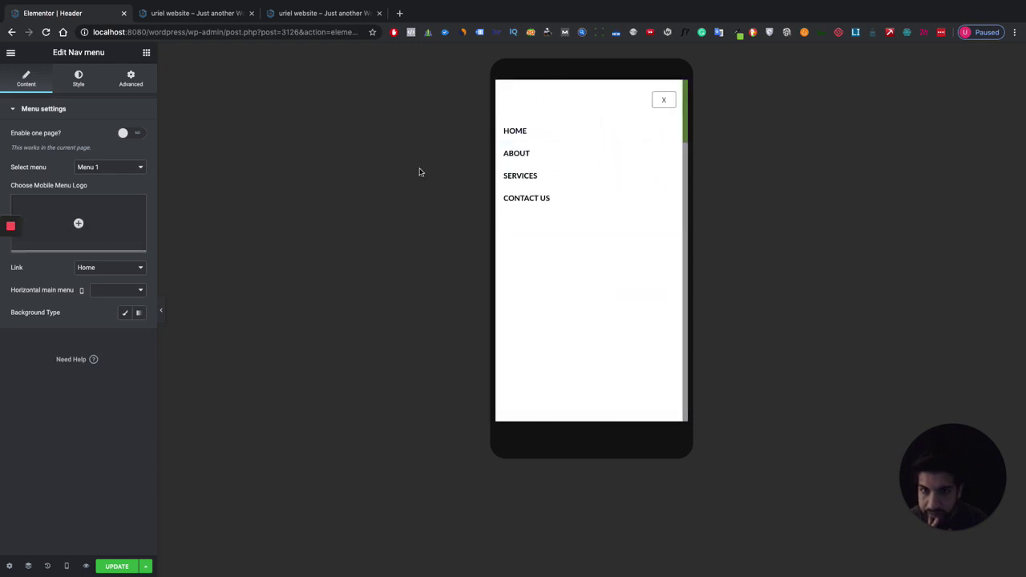
left_click(664, 99)
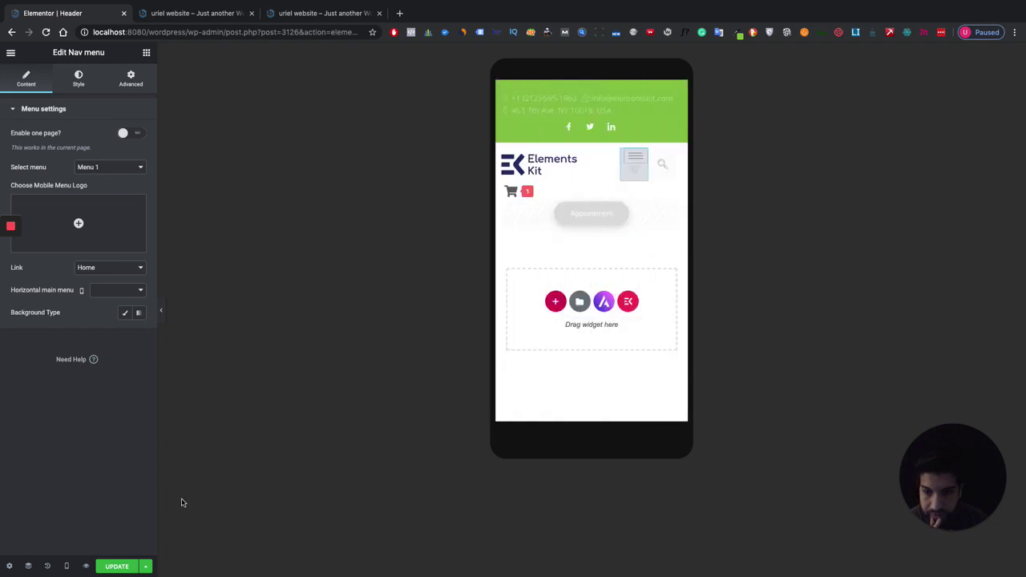
left_click(112, 566)
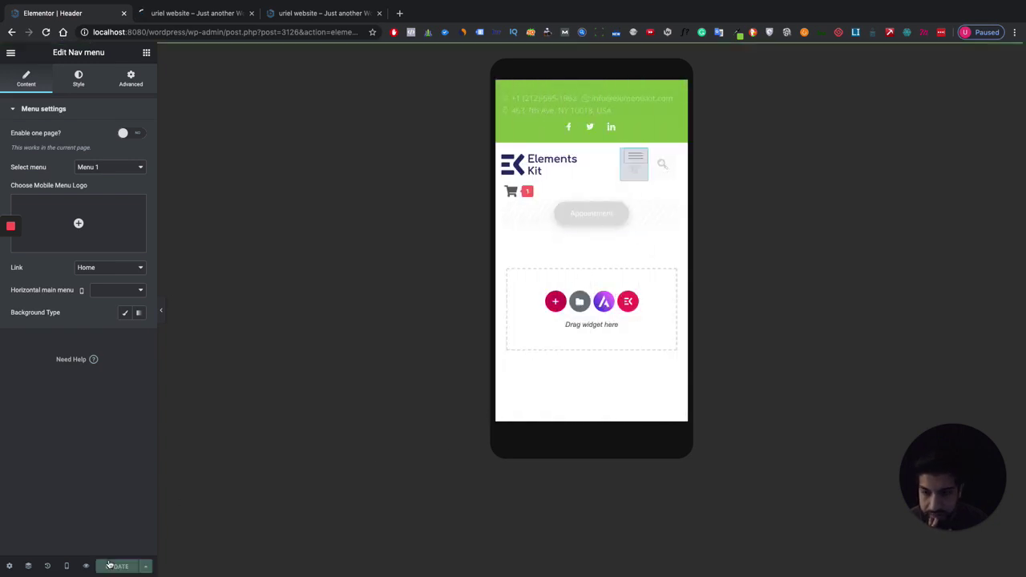
- Preview the header, go to the site's home page, and review the finished desktop header above the page content
left_click(85, 566)
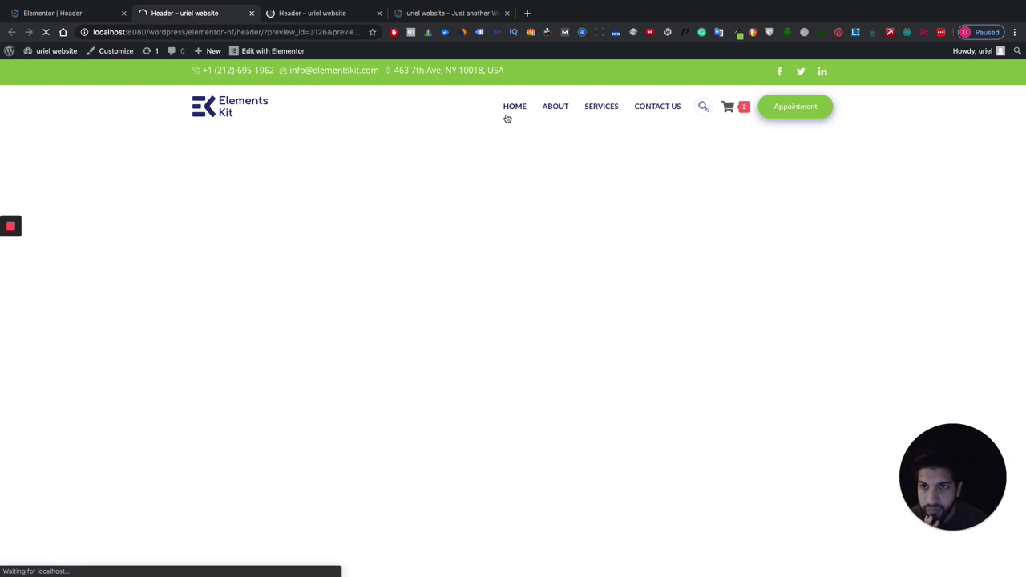
left_click(514, 107)
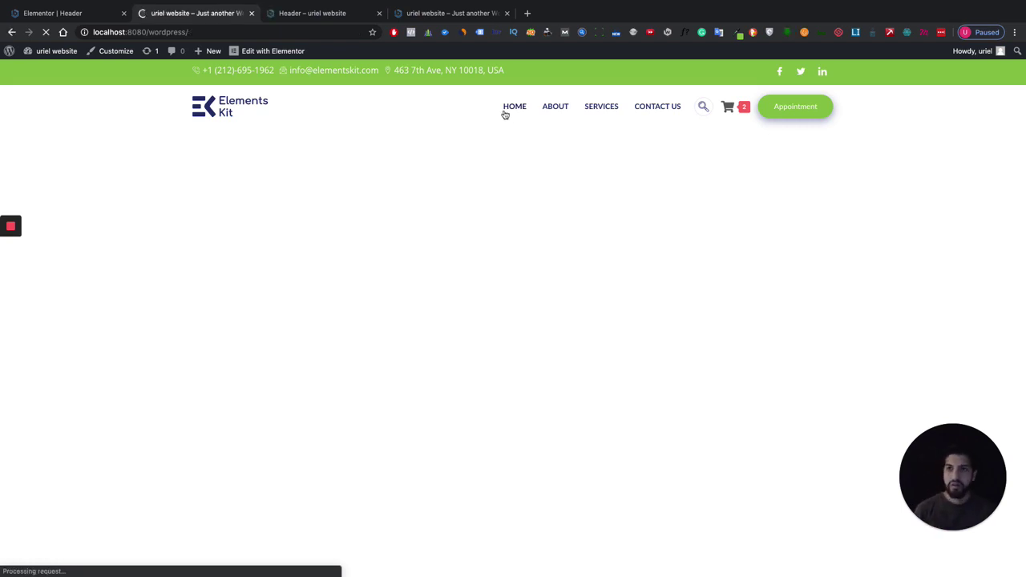
scroll(642, 172, "down", 10)
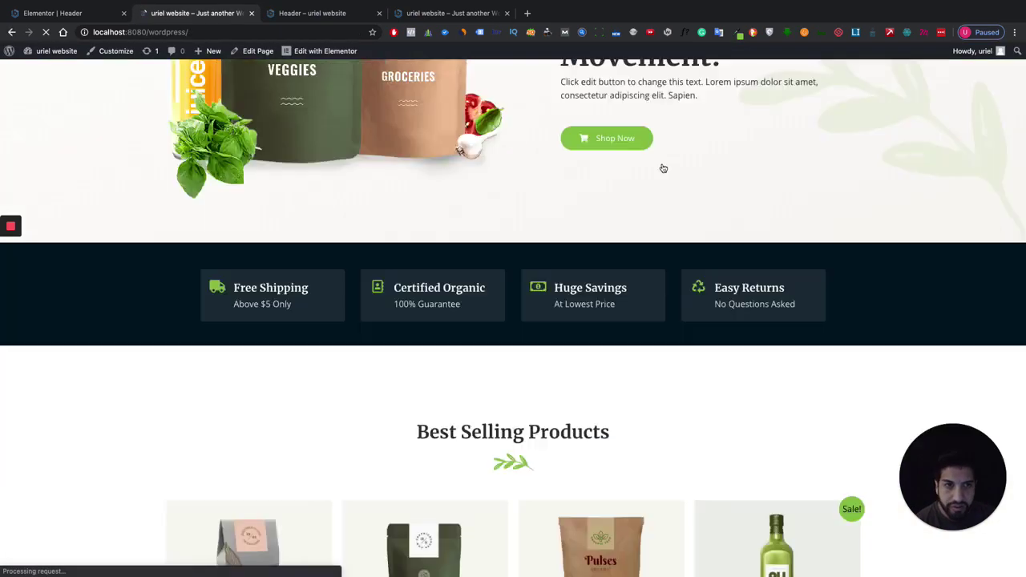
scroll(650, 161, "up", 5)
scroll(642, 156, "up", 5)
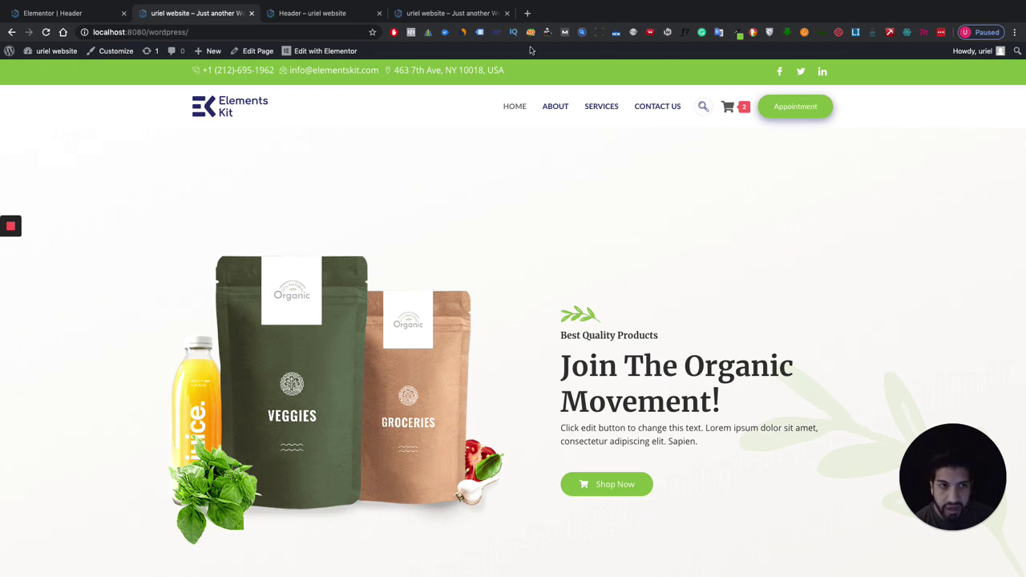
scroll(533, 145, "down", 8)
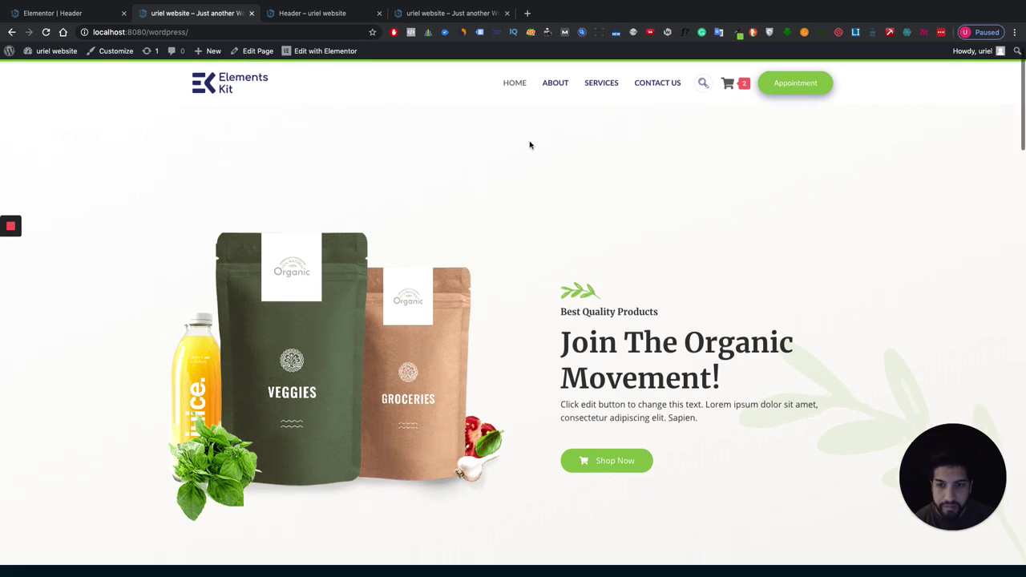
scroll(561, 144, "up", 8)
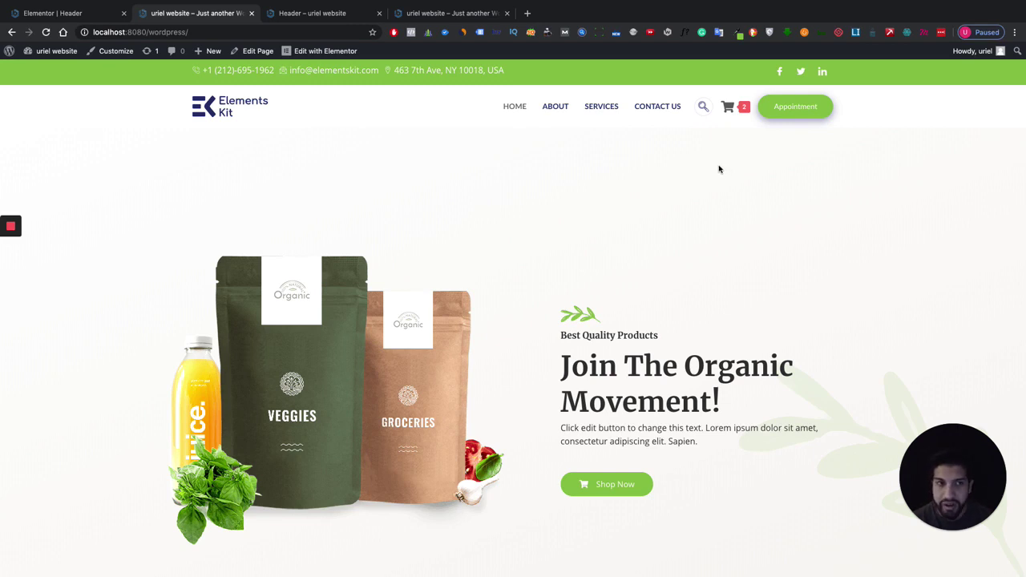
mouse_move(10, 231)
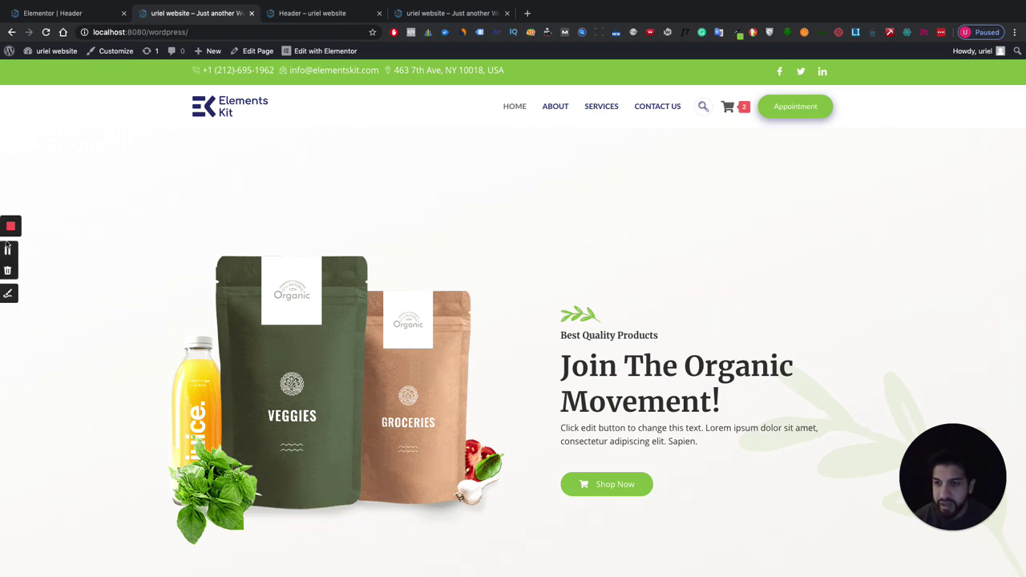